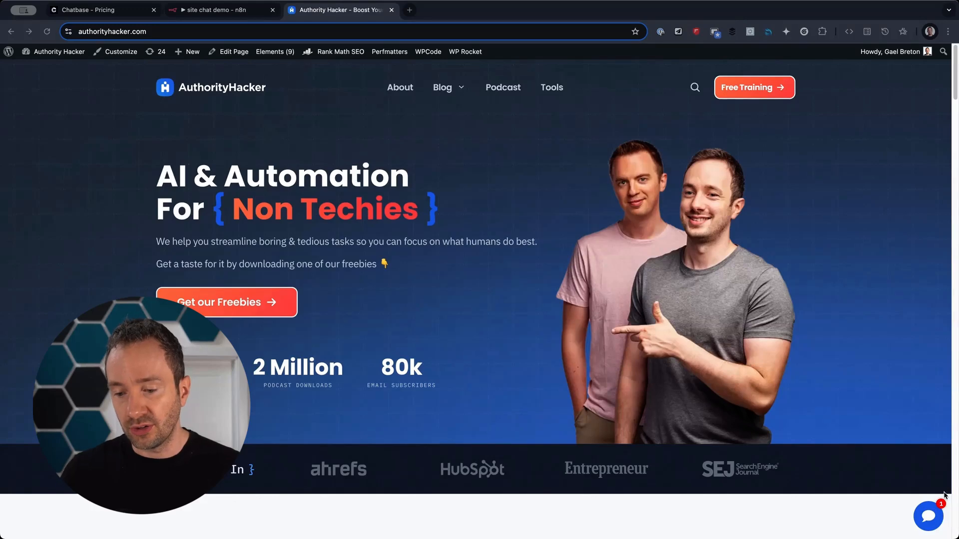
# Open the site's chat assistant and ask it 'what is this'.
pyautogui.click(931, 516)
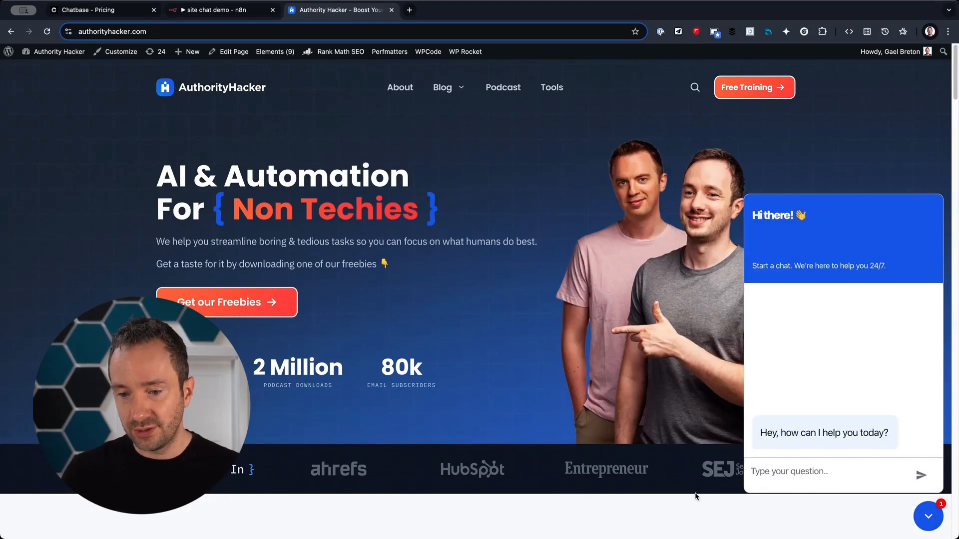
pyautogui.moveTo(793, 436); pyautogui.dragTo(712, 437)
pyautogui.click(712, 437)
pyautogui.click(767, 479)
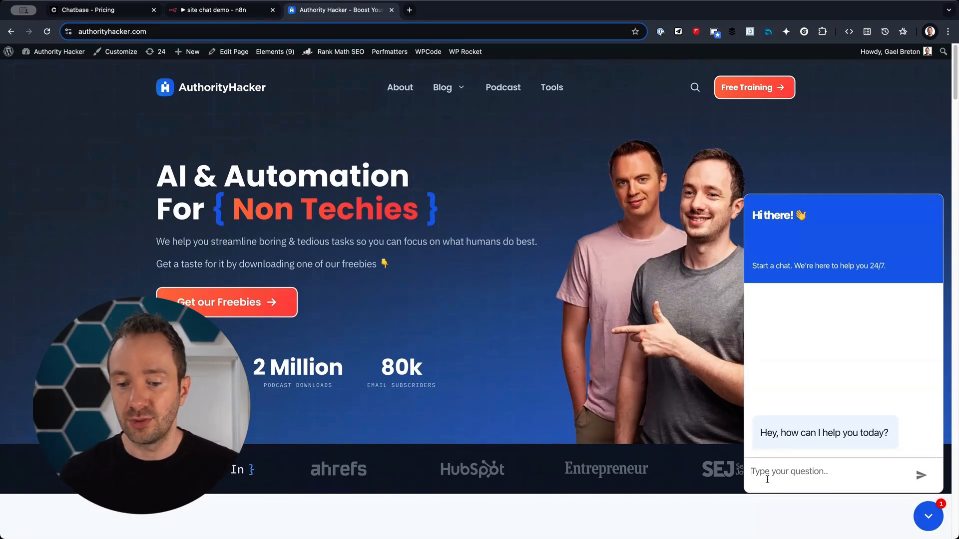
pyautogui.write('what is this')
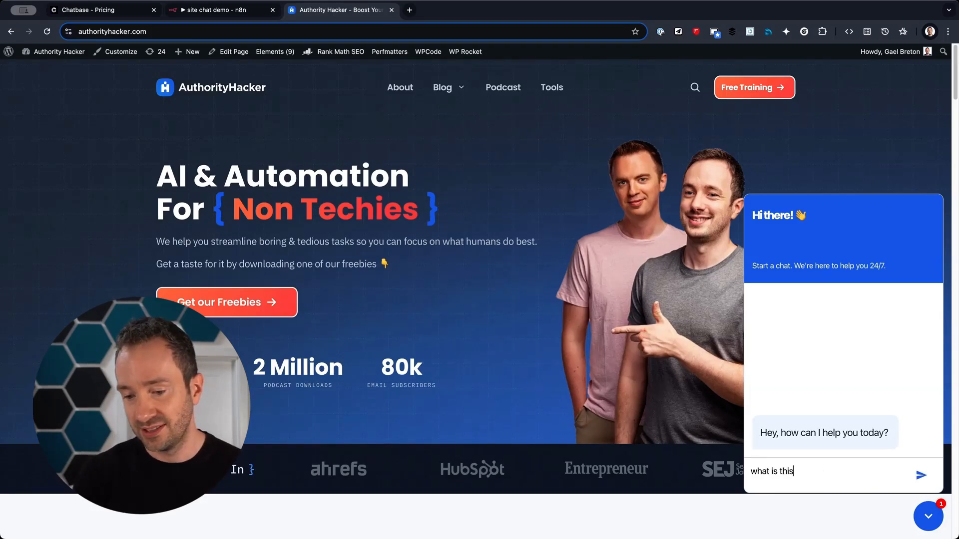
pyautogui.press('Return')
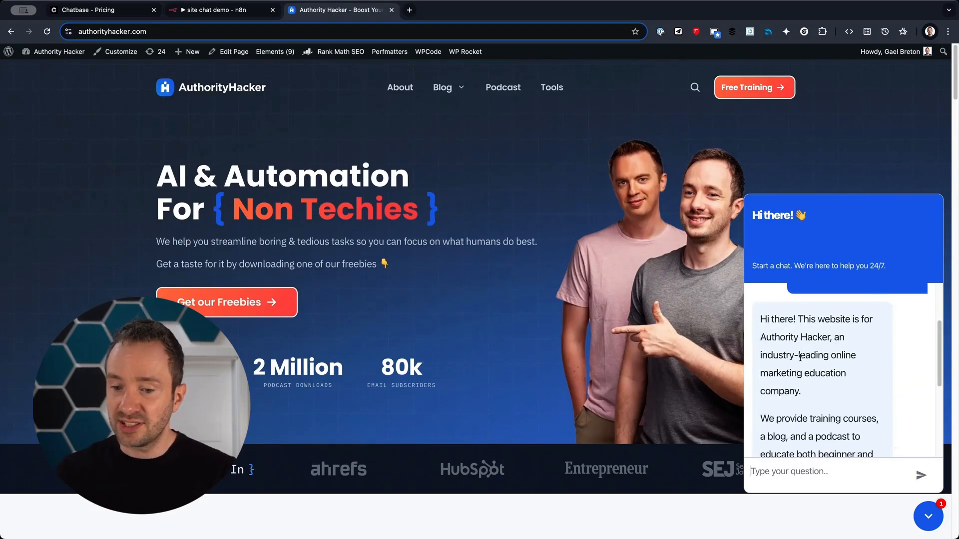
# Ask the chatbot 'what are the courses'.
pyautogui.moveTo(785, 336); pyautogui.dragTo(847, 394)
pyautogui.scroll(-5, 845, 394)
pyautogui.click(849, 473)
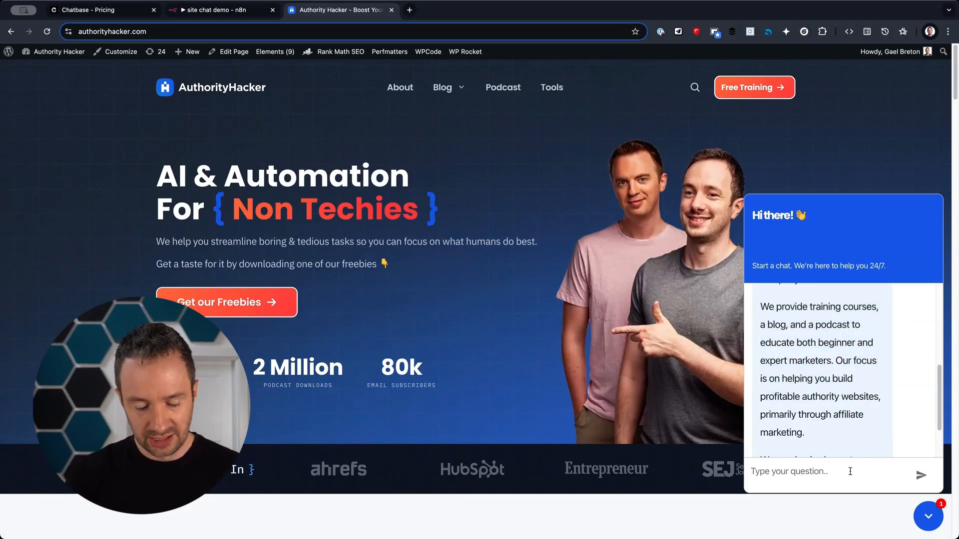
pyautogui.write('what are the courses')
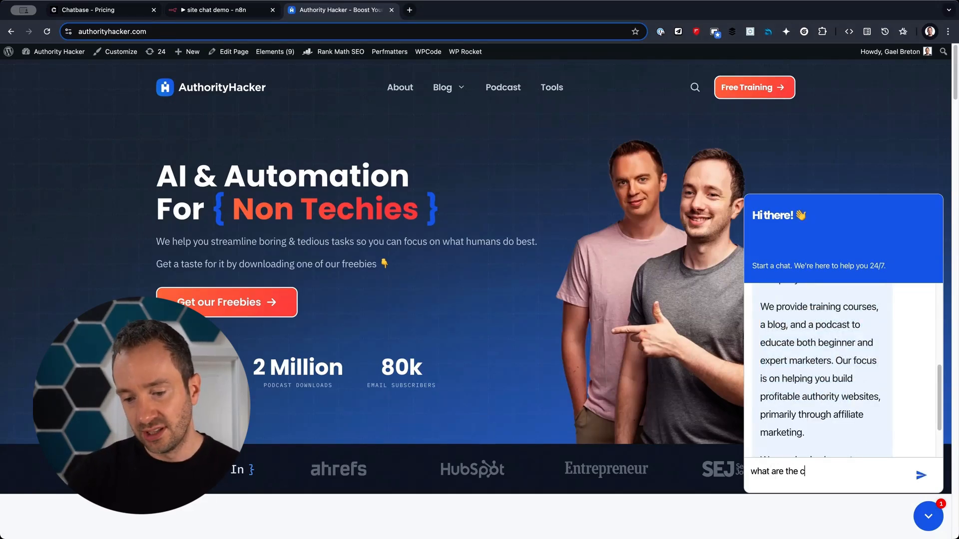
pyautogui.press('Return')
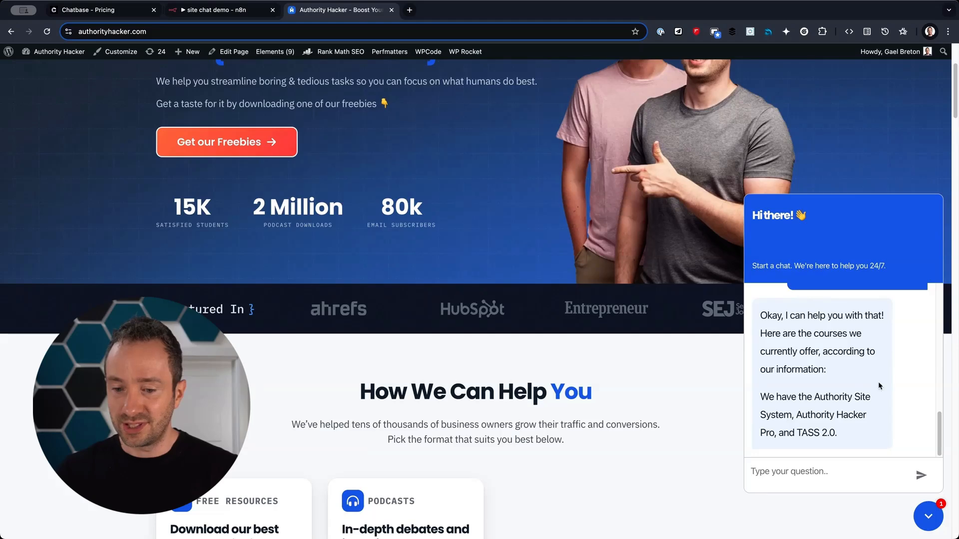
# Follow up by asking 'how much are they' about course prices.
pyautogui.scroll(-1, 813, 440)
pyautogui.click(819, 478)
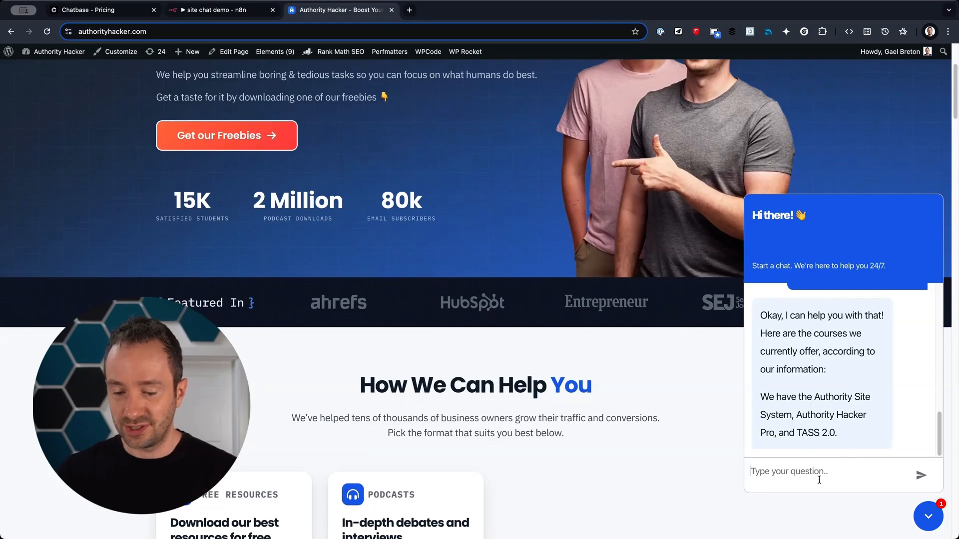
pyautogui.write('how much are they')
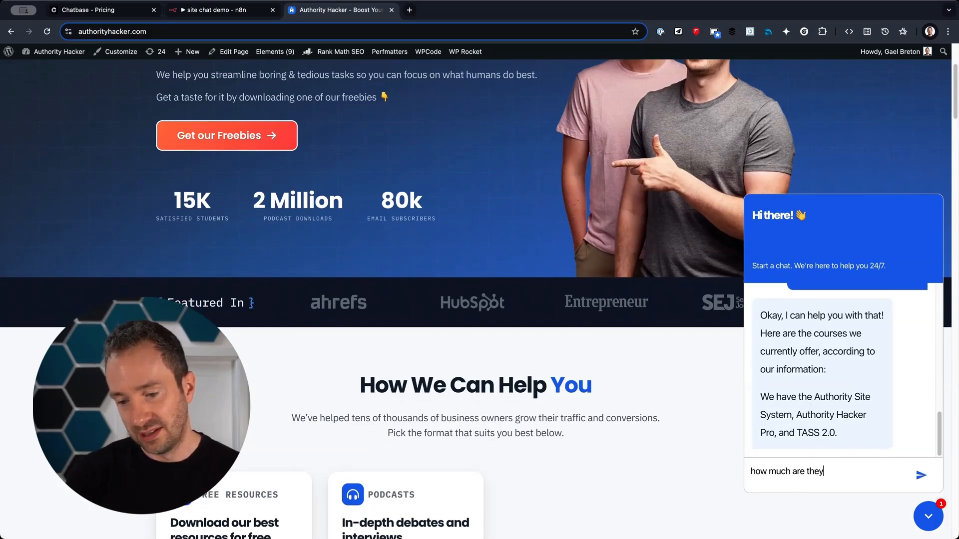
pyautogui.press('Return')
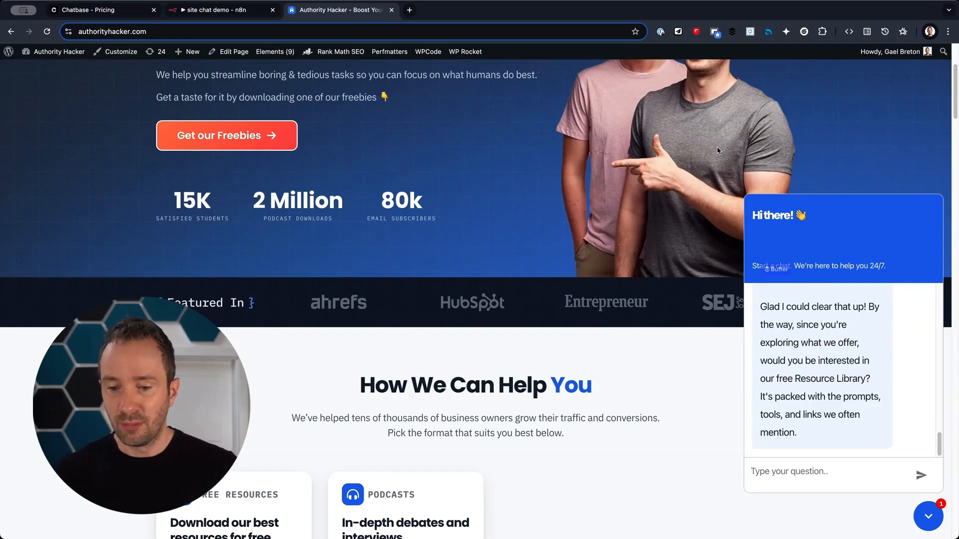
# Accept the Resource Library offer with 'yes I want' and open the freebies link.
pyautogui.scroll(2, 790, 325)
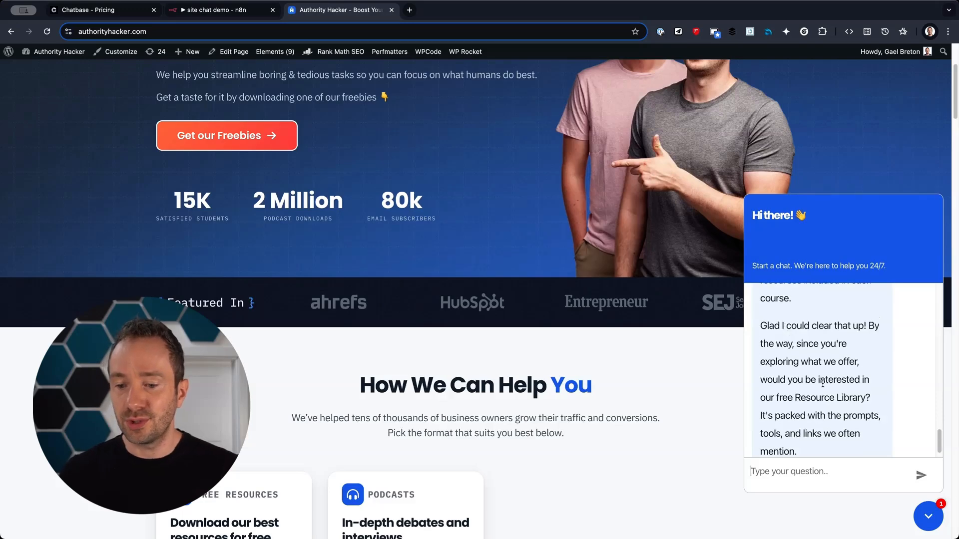
pyautogui.scroll(-2, 788, 327)
pyautogui.moveTo(783, 343); pyautogui.dragTo(870, 441)
pyautogui.click(820, 470)
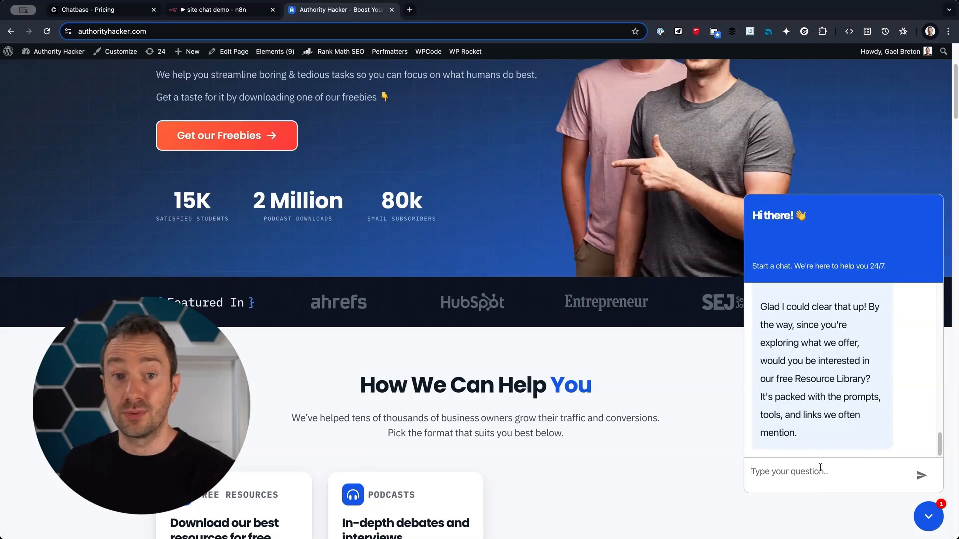
pyautogui.write('yes I want it')
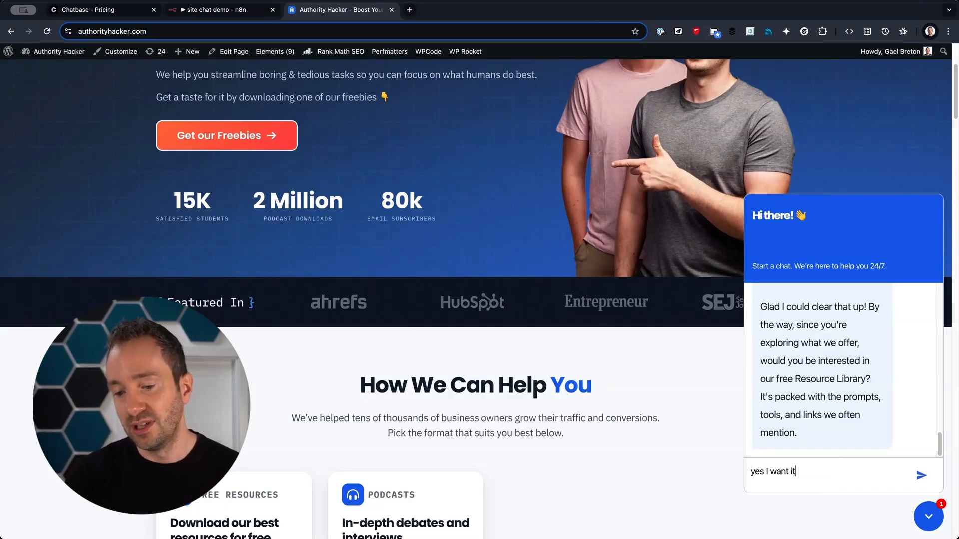
pyautogui.press('Return')
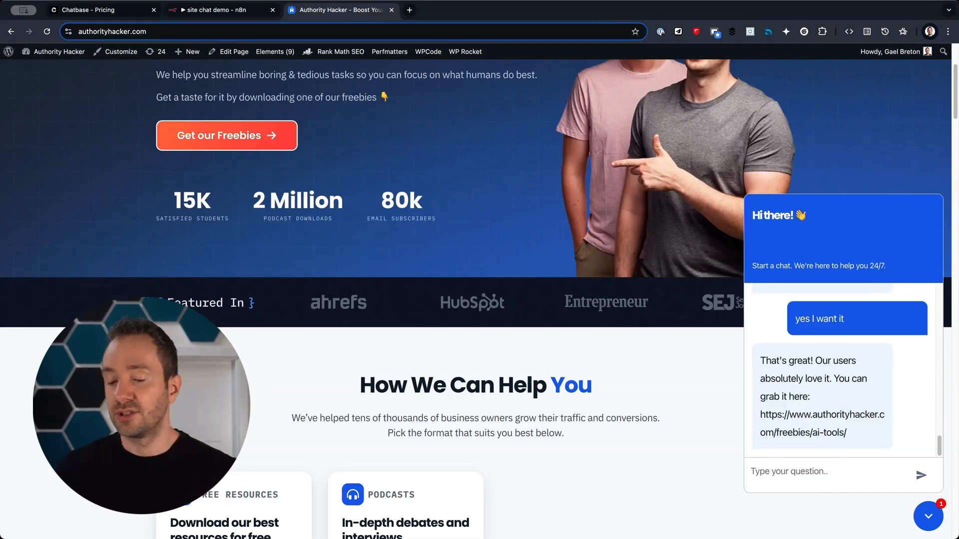
pyautogui.click(847, 433)
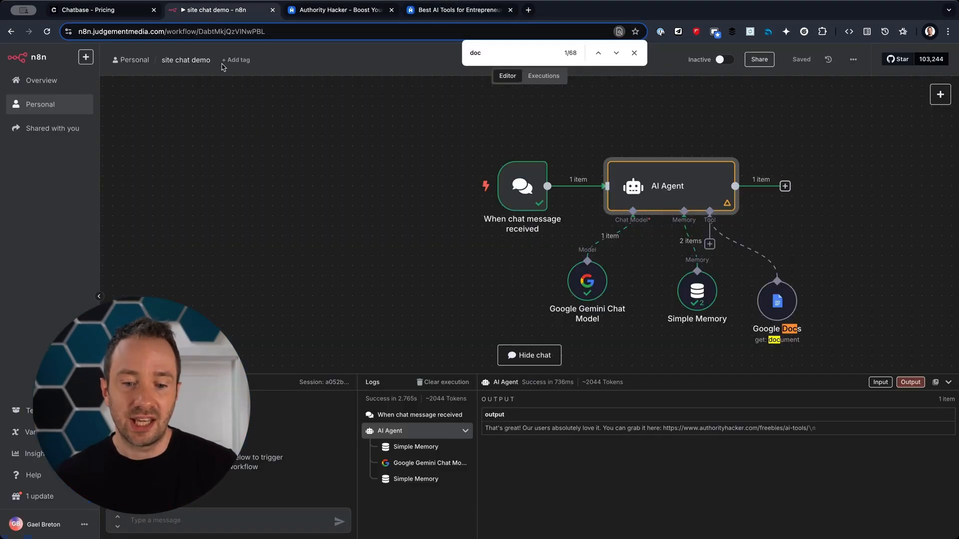
pyautogui.click(220, 9)
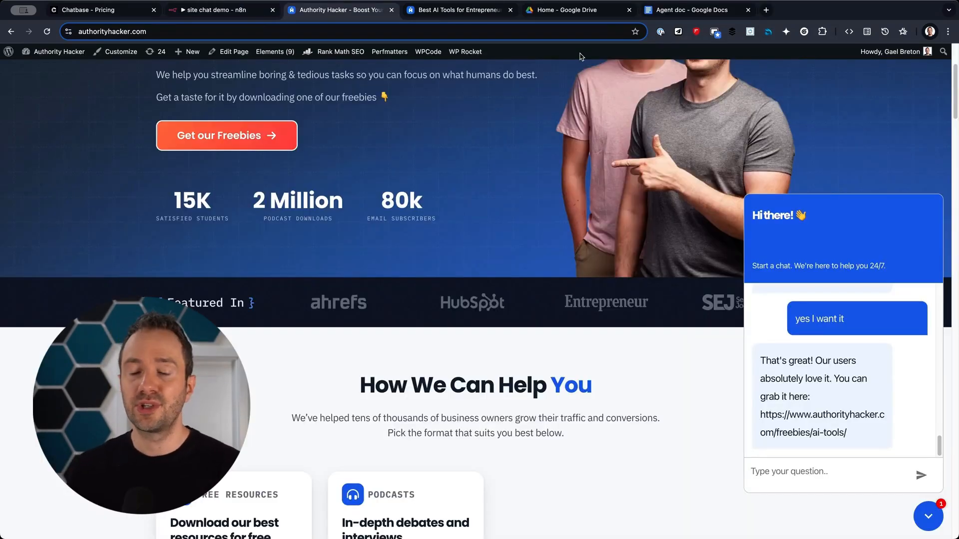
pyautogui.click(692, 10)
# Skim the Agent doc knowledge base down to Course Information, then go to Chatbase pricing.
pyautogui.moveTo(300, 170); pyautogui.dragTo(430, 268)
pyautogui.scroll(-7, 507, 416)
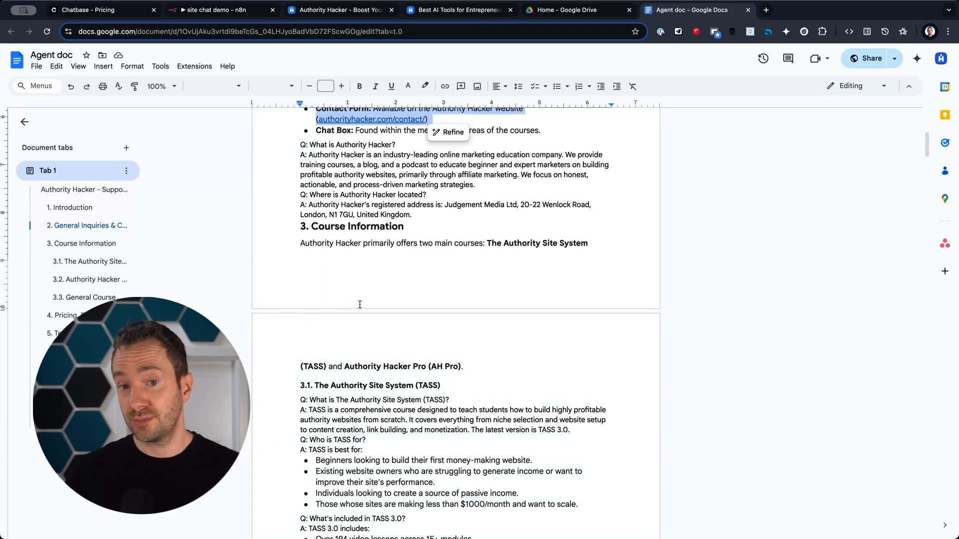
pyautogui.click(109, 14)
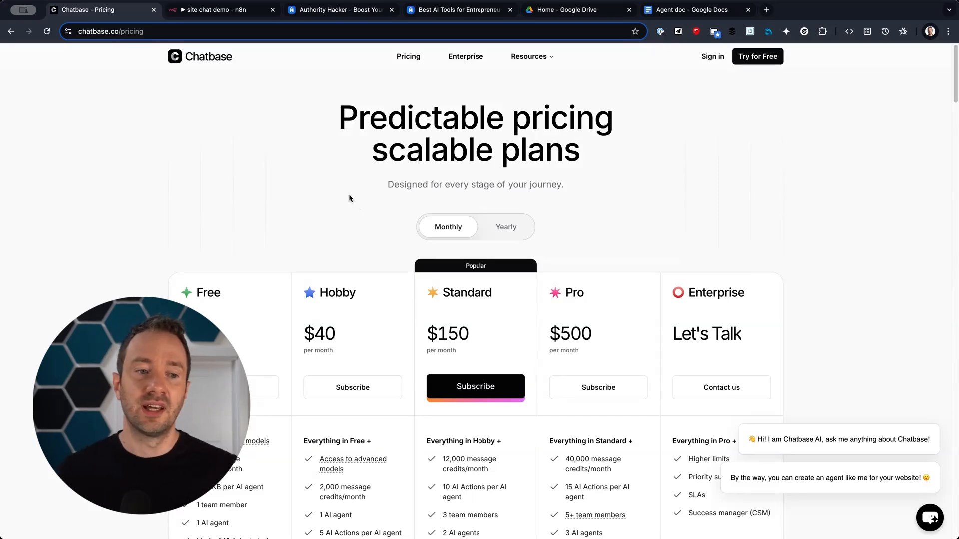
# Go to the 'site chat demo' workflow in n8n.
pyautogui.click(205, 9)
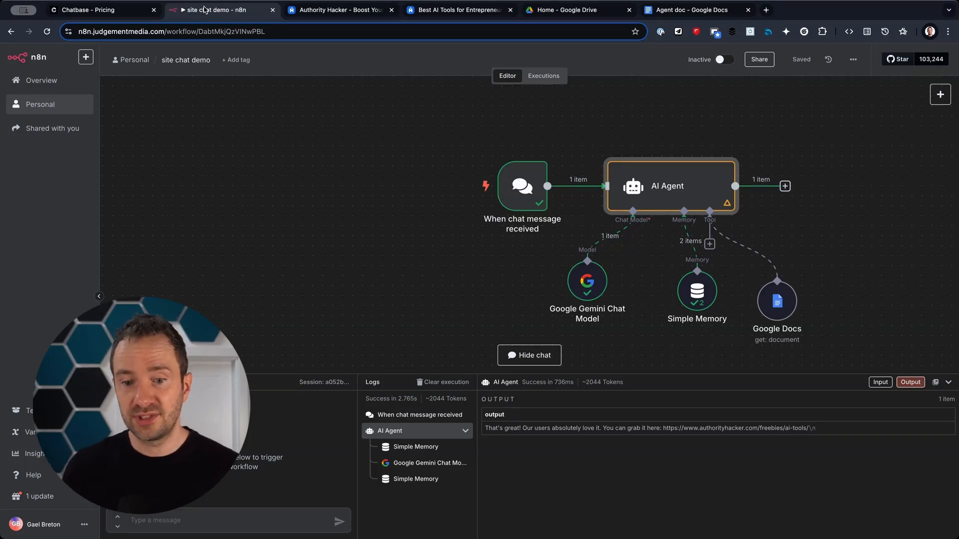
# Nudge the AI Agent node slightly up-right, then go to Google AI Studio's API keys page.
pyautogui.moveTo(655, 192)
pyautogui.mouseDown()
pyautogui.moveTo(667, 181)
pyautogui.moveTo(662, 187)
pyautogui.mouseUp()
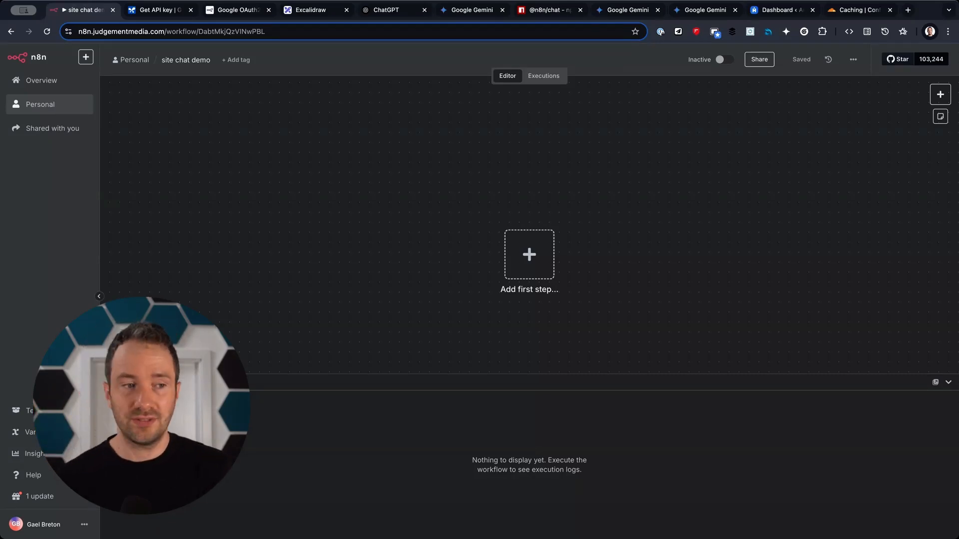
pyautogui.click(148, 13)
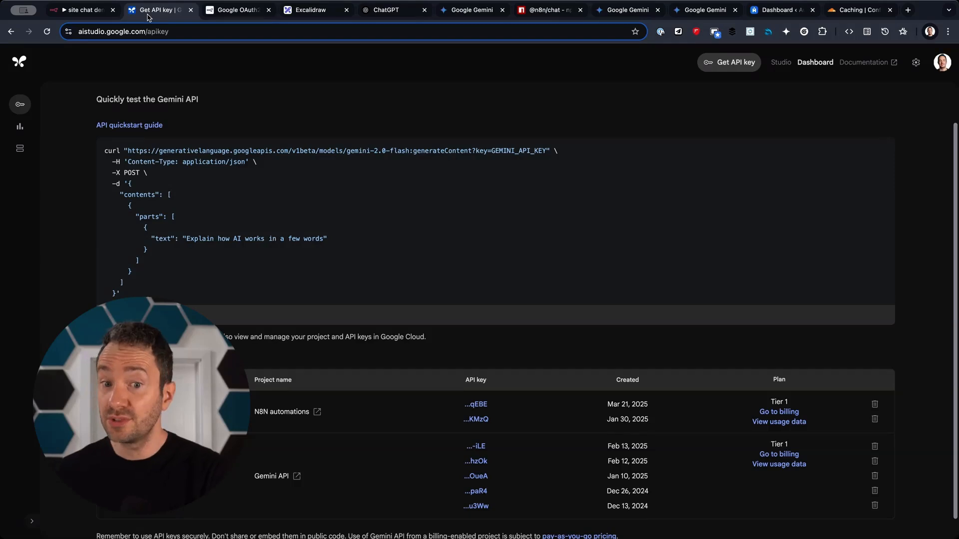
# In a new AI Studio prompt, browse the Gemini models, showing the Gemini 2.0 family.
pyautogui.click(775, 62)
pyautogui.click(852, 123)
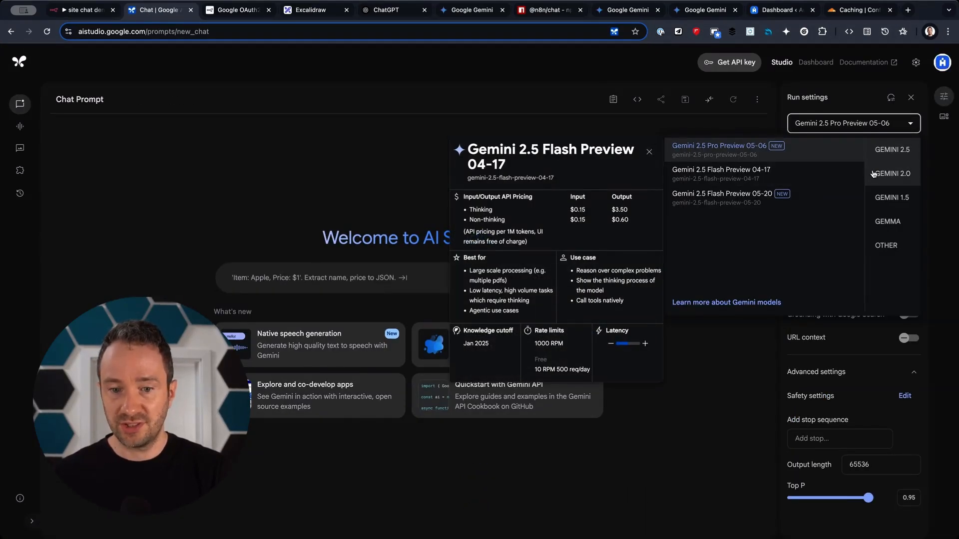
pyautogui.click(893, 173)
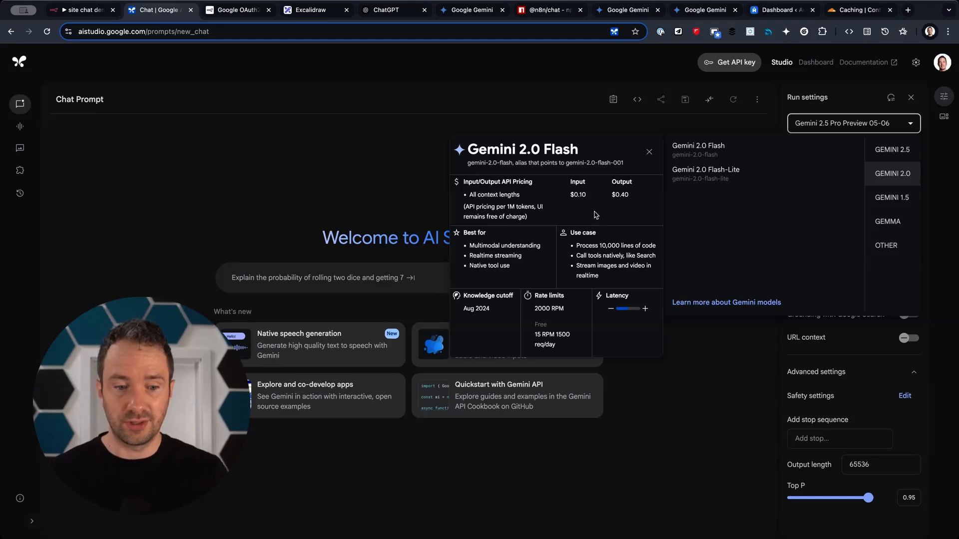
pyautogui.click(713, 68)
# Review the API keys list, then go to the Google OAuth2 docs.
pyautogui.click(714, 68)
pyautogui.scroll(-3, 417, 374)
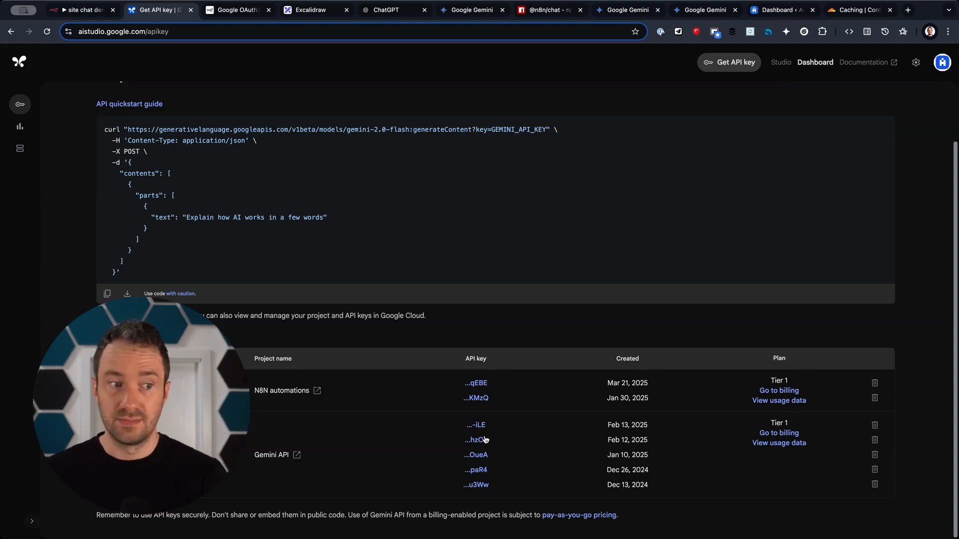
pyautogui.click(244, 13)
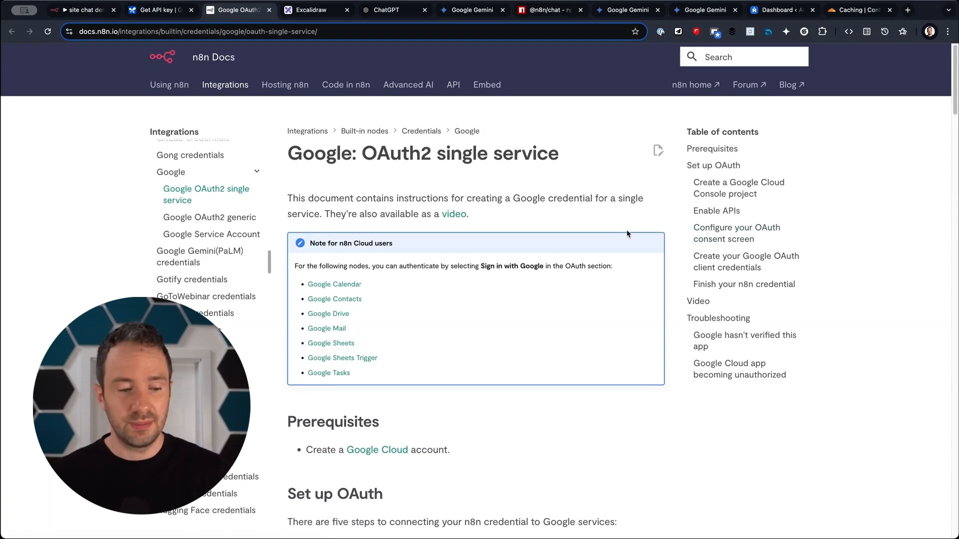
# Scroll through the OAuth2 setup sections down to the Video section.
pyautogui.scroll(-10, 395, 183)
pyautogui.scroll(-15, 396, 185)
pyautogui.scroll(-2, 461, 199)
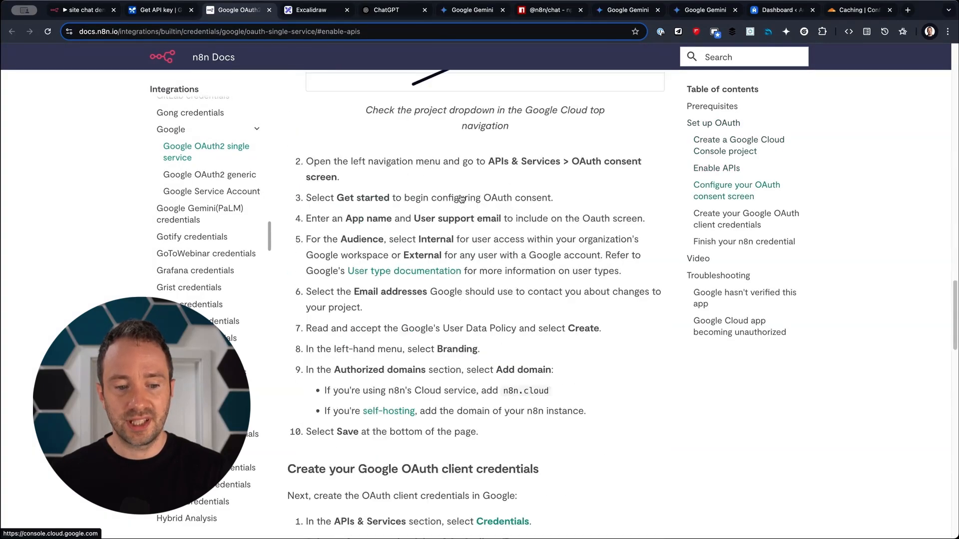
pyautogui.scroll(20, 490, 375)
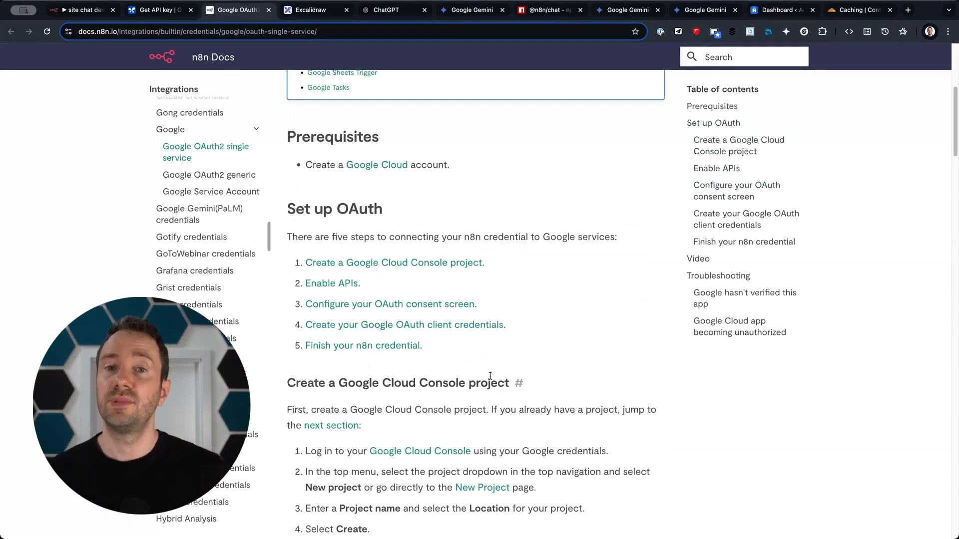
pyautogui.scroll(-20, 489, 375)
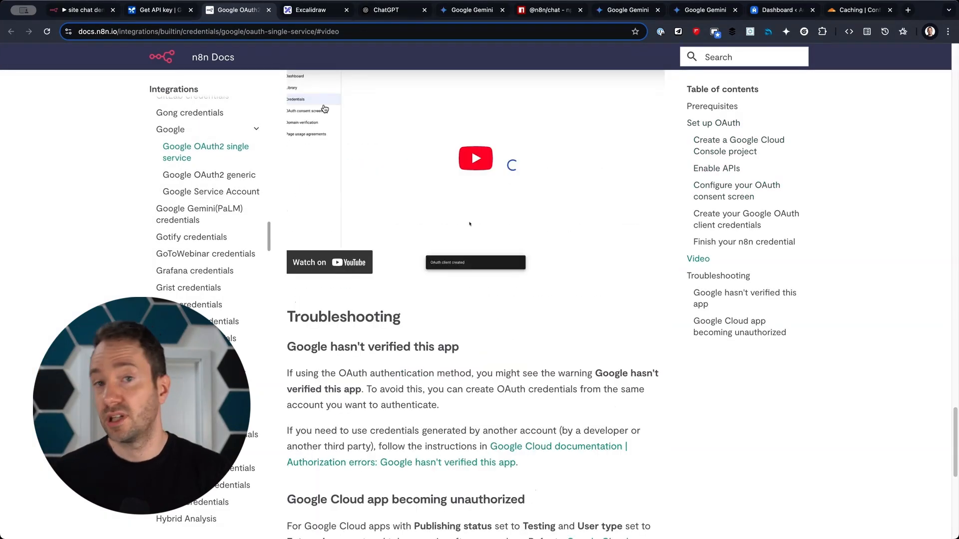
pyautogui.click(315, 11)
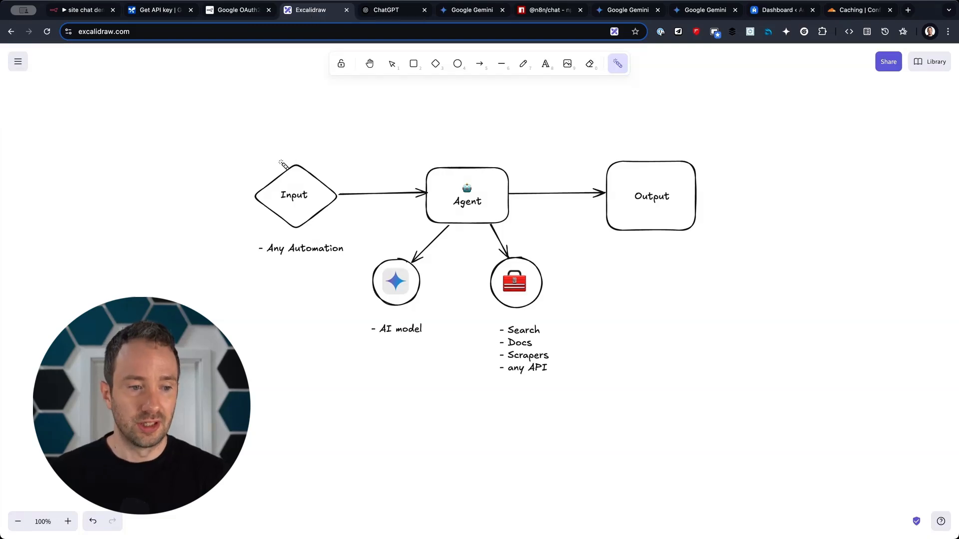
# Trace the Input, Agent, AI model, tools circle, any API entry and Output with the laser pointer.
pyautogui.moveTo(253, 148)
pyautogui.mouseDown()
pyautogui.moveTo(376, 299)
pyautogui.moveTo(176, 184)
pyautogui.moveTo(268, 97)
pyautogui.mouseUp()
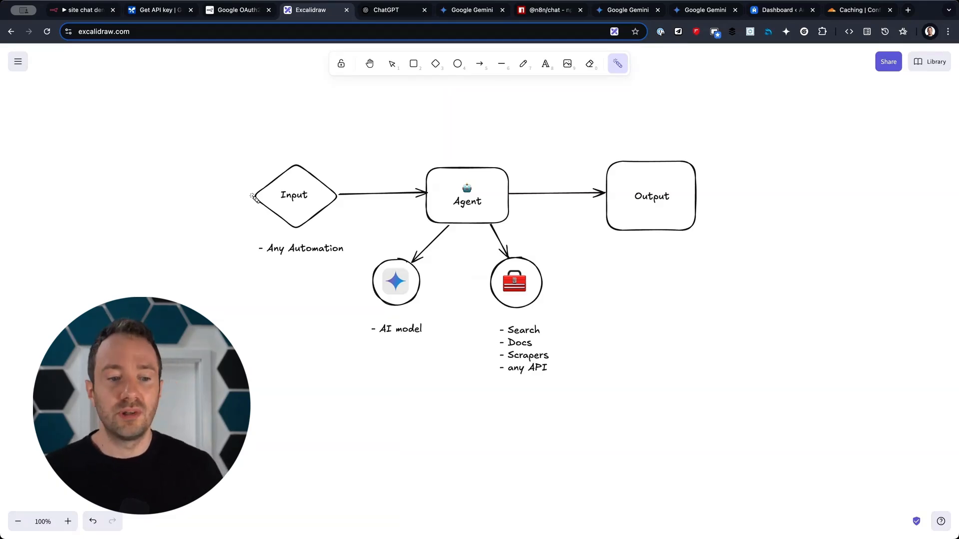
pyautogui.moveTo(402, 138)
pyautogui.mouseDown()
pyautogui.moveTo(593, 213)
pyautogui.moveTo(424, 206)
pyautogui.moveTo(413, 171)
pyautogui.mouseUp()
pyautogui.moveTo(363, 254)
pyautogui.mouseDown()
pyautogui.moveTo(434, 324)
pyautogui.moveTo(349, 274)
pyautogui.moveTo(415, 272)
pyautogui.mouseUp()
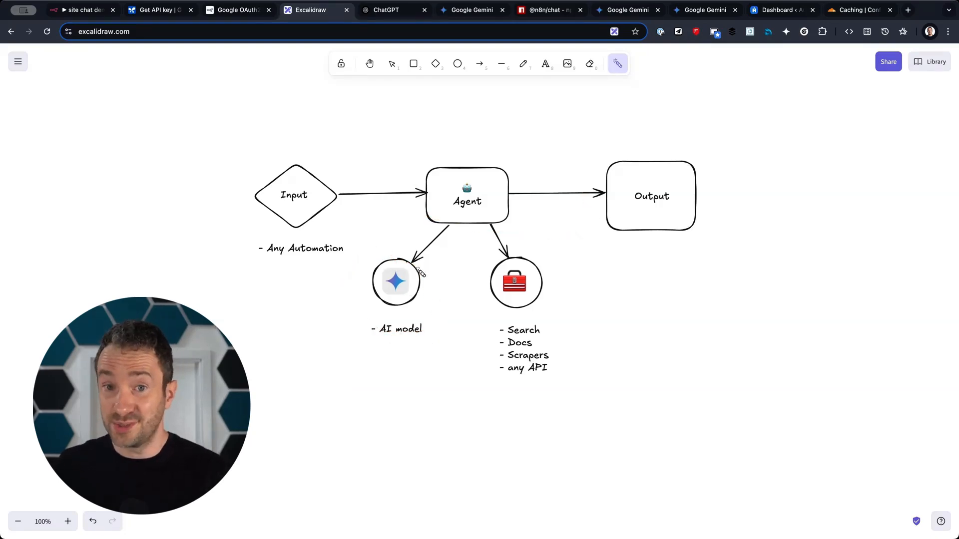
pyautogui.moveTo(467, 271)
pyautogui.mouseDown()
pyautogui.moveTo(601, 409)
pyautogui.moveTo(505, 382)
pyautogui.moveTo(536, 252)
pyautogui.moveTo(556, 400)
pyautogui.moveTo(542, 405)
pyautogui.mouseUp()
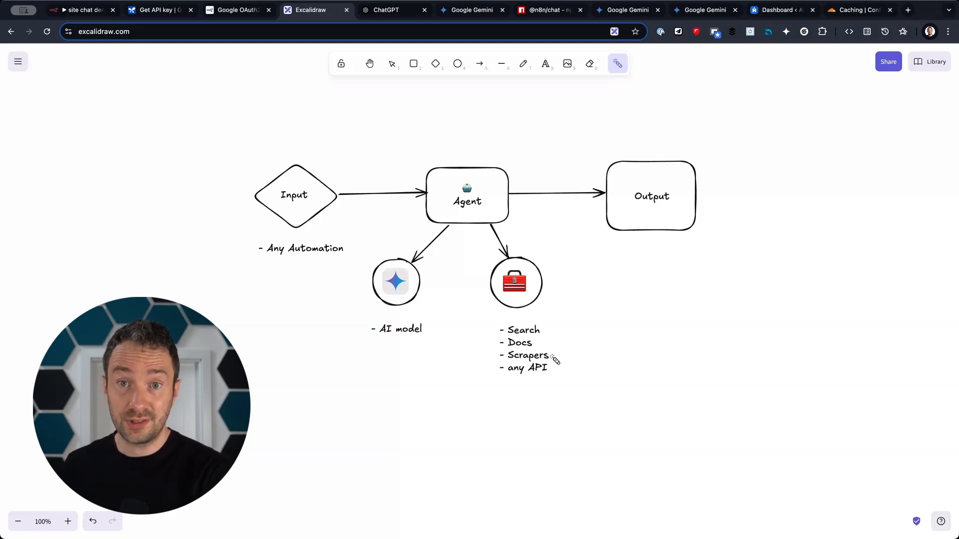
pyautogui.moveTo(561, 367); pyautogui.dragTo(495, 370)
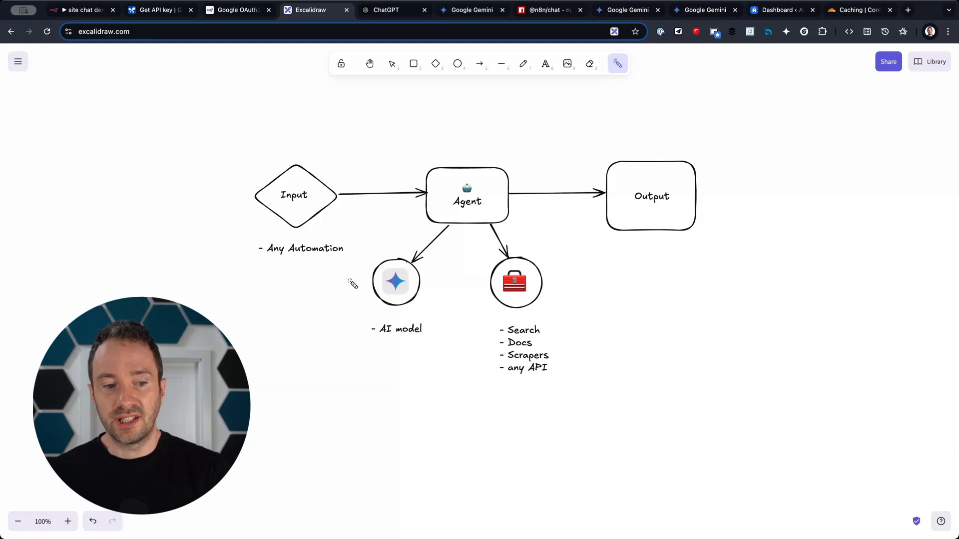
pyautogui.moveTo(562, 148)
pyautogui.mouseDown()
pyautogui.moveTo(785, 160)
pyautogui.moveTo(525, 242)
pyautogui.moveTo(627, 102)
pyautogui.mouseUp()
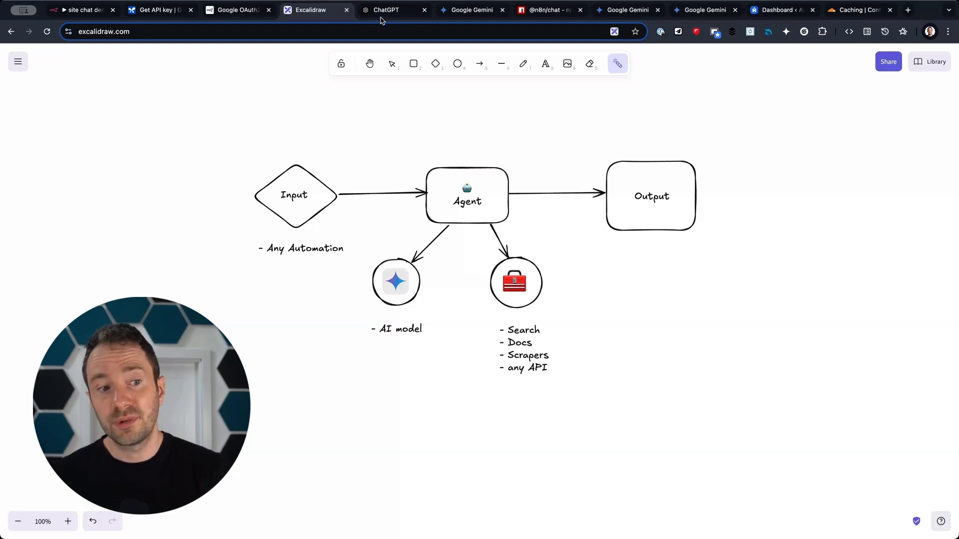
pyautogui.click(380, 11)
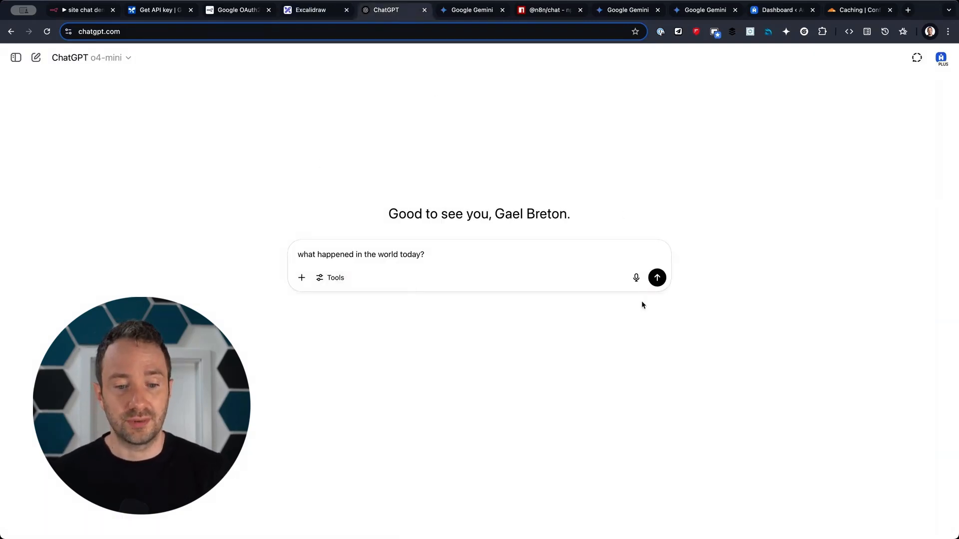
# Send 'what happened in the world today?' and inspect ChatGPT's web search reasoning.
pyautogui.click(664, 278)
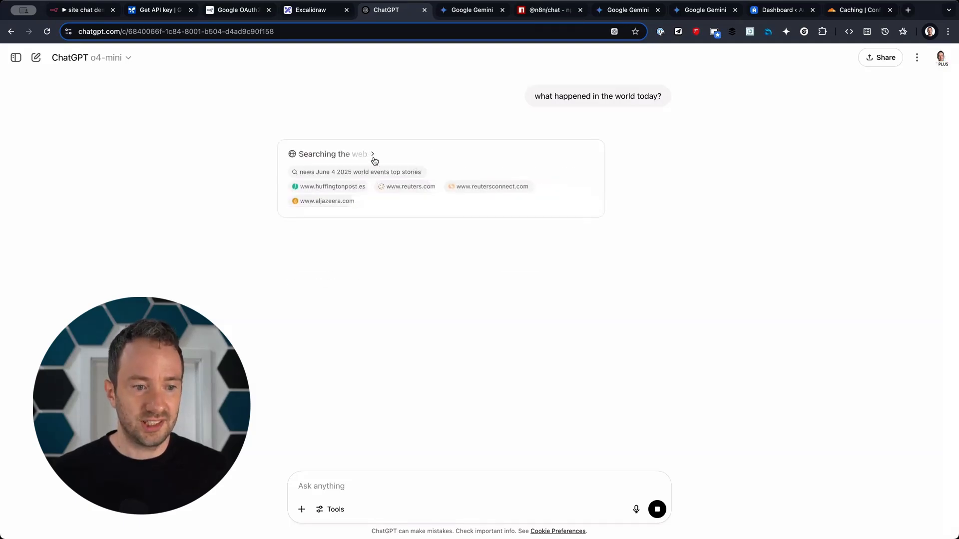
pyautogui.click(373, 156)
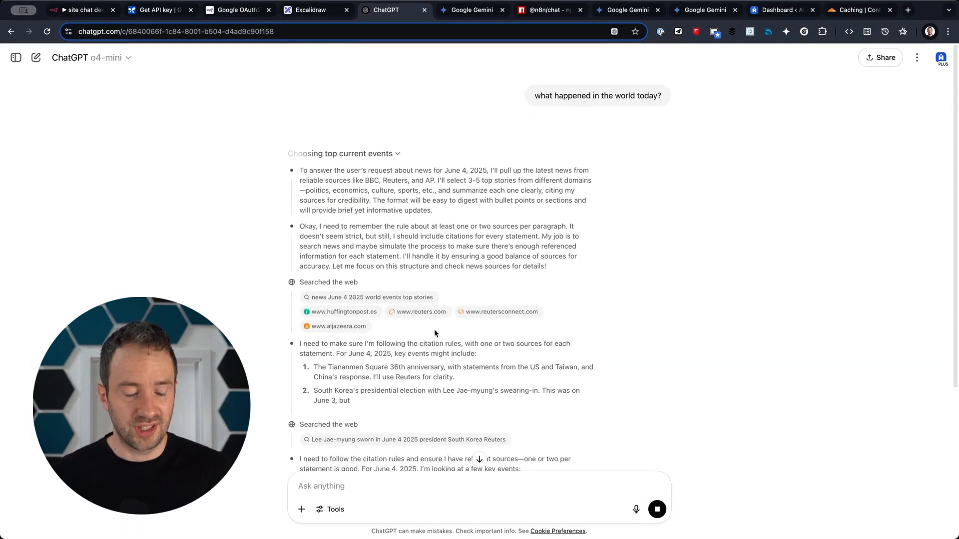
pyautogui.scroll(-3, 434, 328)
pyautogui.scroll(2, 434, 330)
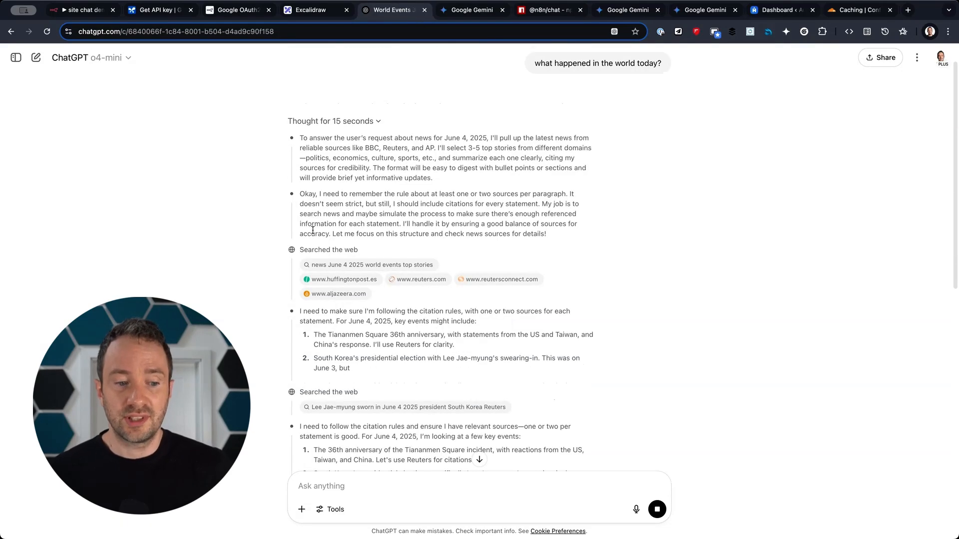
pyautogui.scroll(-1, 314, 232)
pyautogui.scroll(-1, 397, 220)
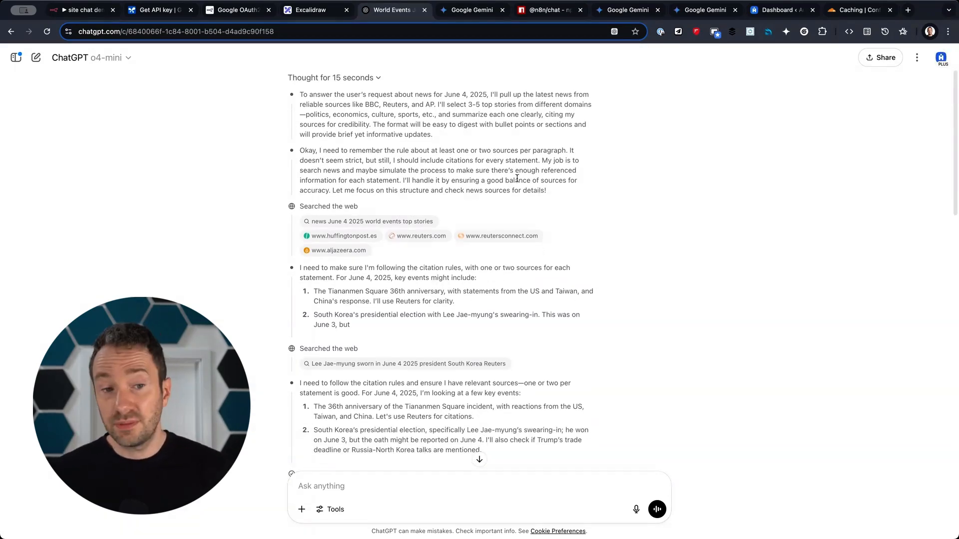
pyautogui.click(73, 11)
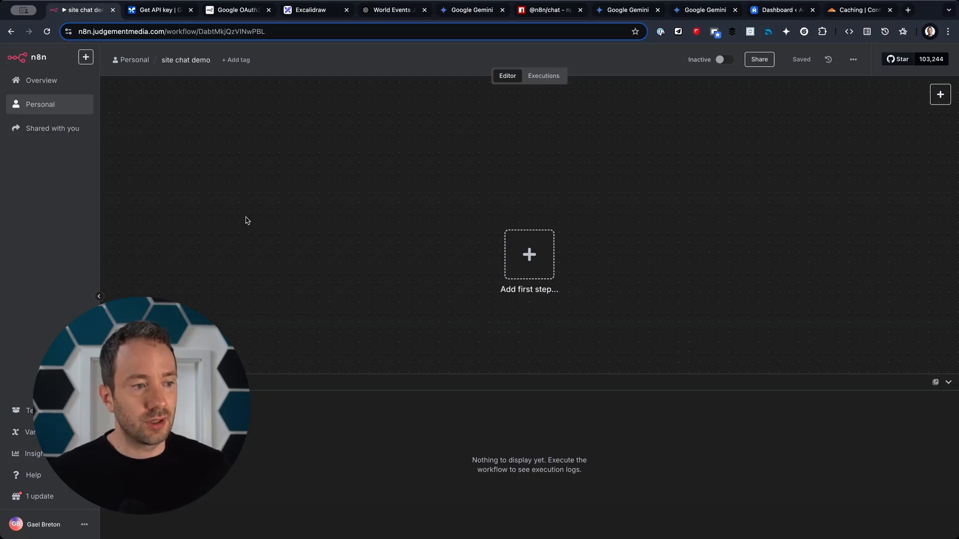
# Add an On chat message trigger, publicly available, in Embedded Chat mode with Basic Auth.
pyautogui.click(525, 254)
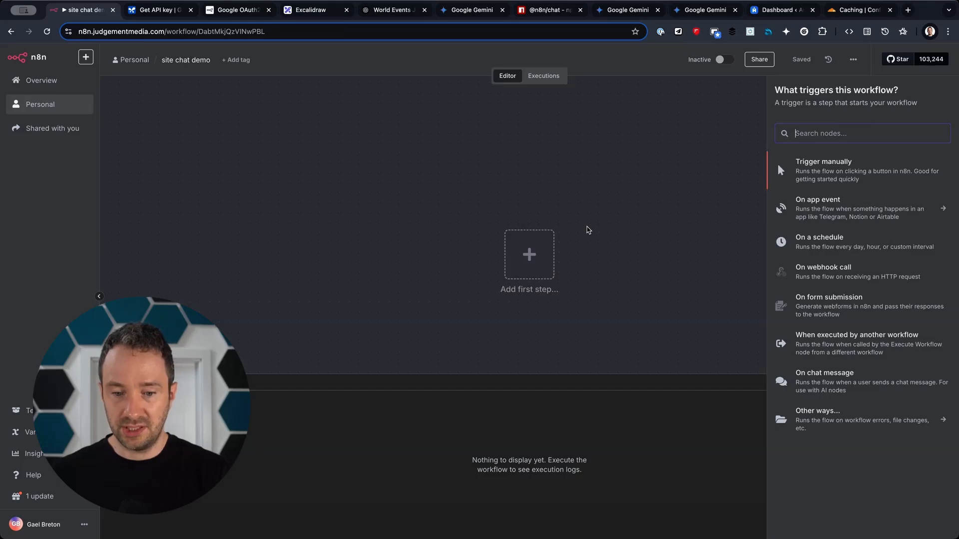
pyautogui.click(804, 384)
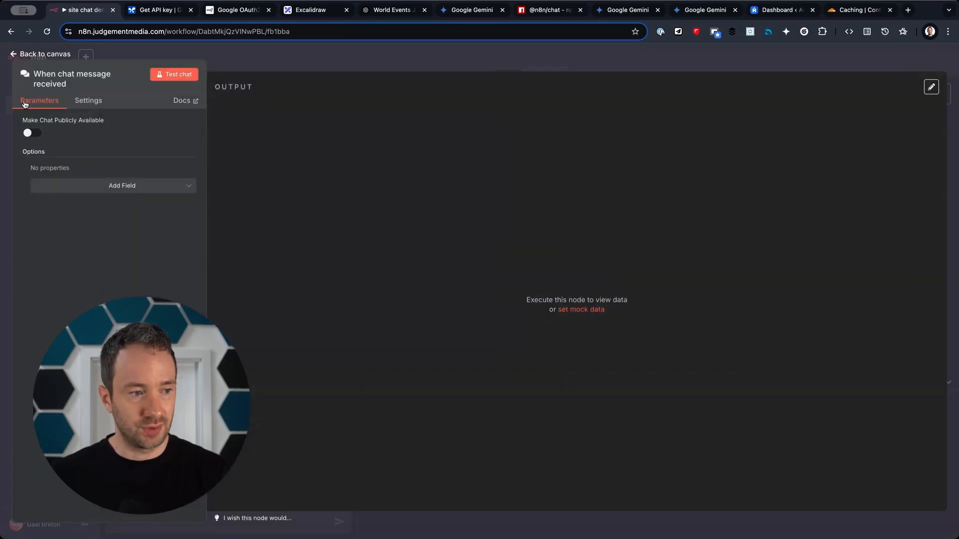
pyautogui.click(33, 135)
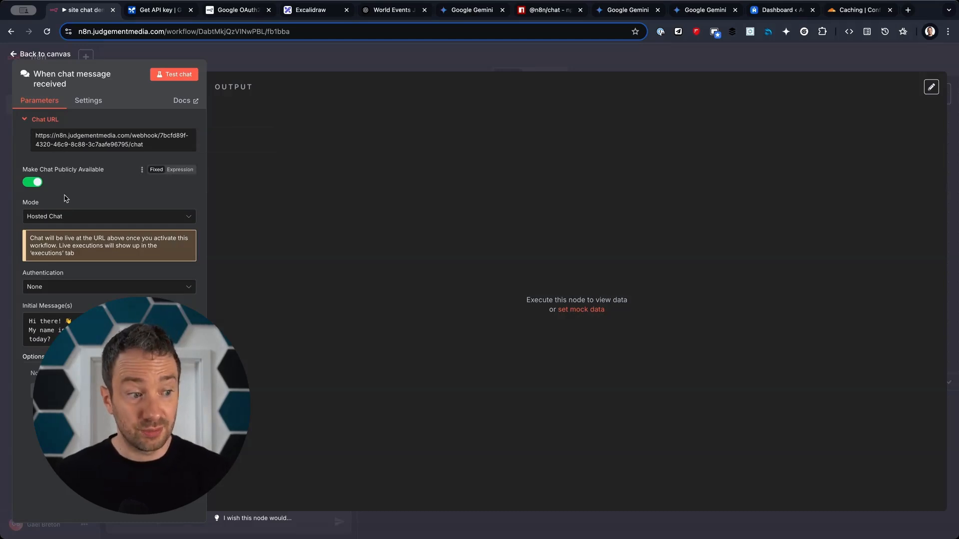
pyautogui.click(50, 218)
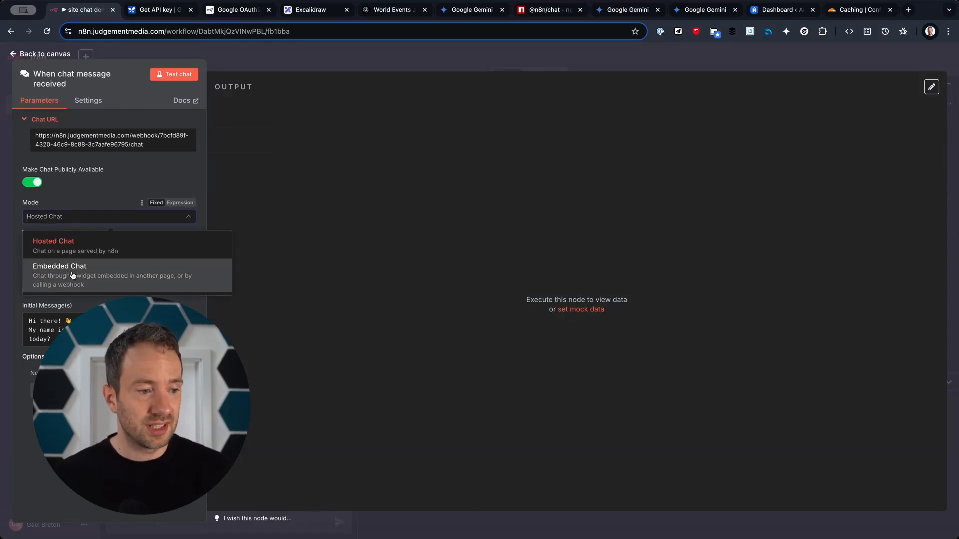
pyautogui.click(67, 268)
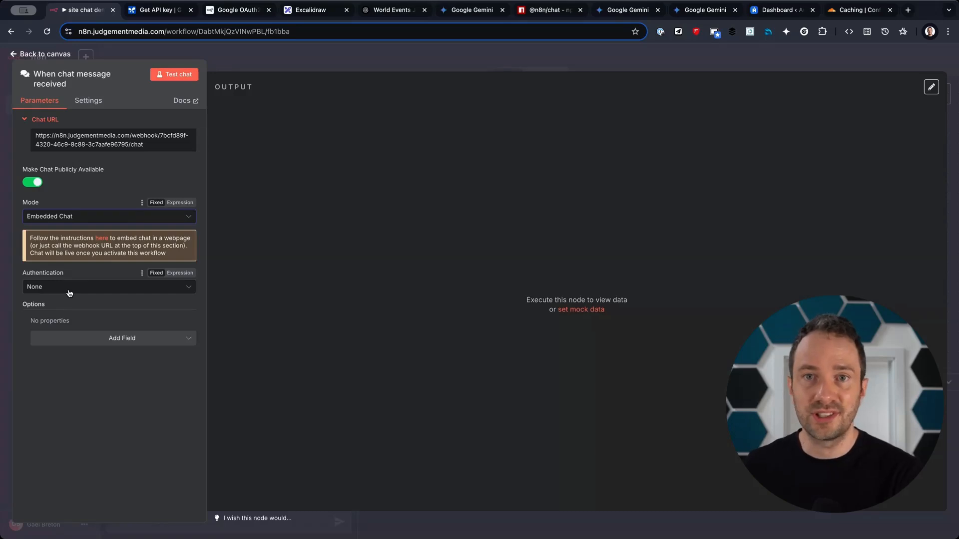
pyautogui.click(70, 292)
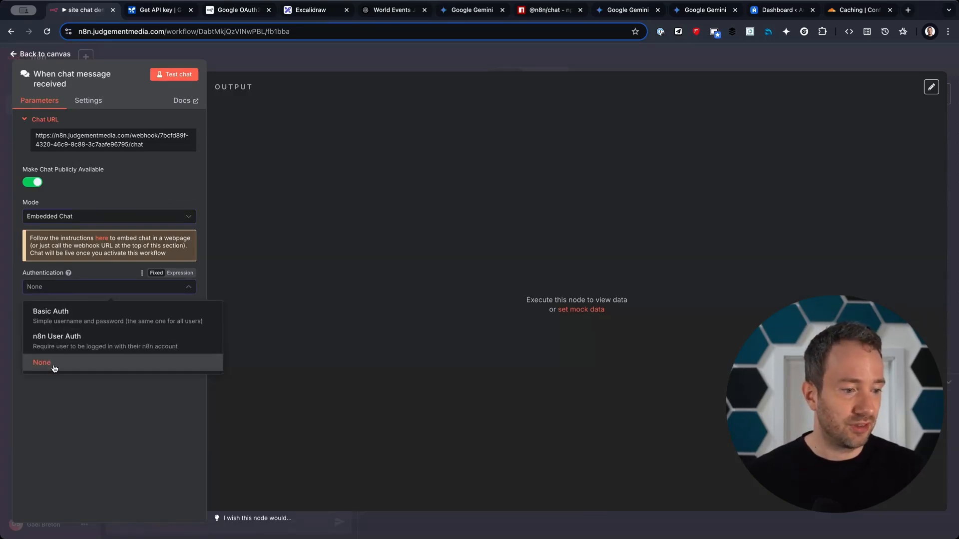
pyautogui.click(61, 320)
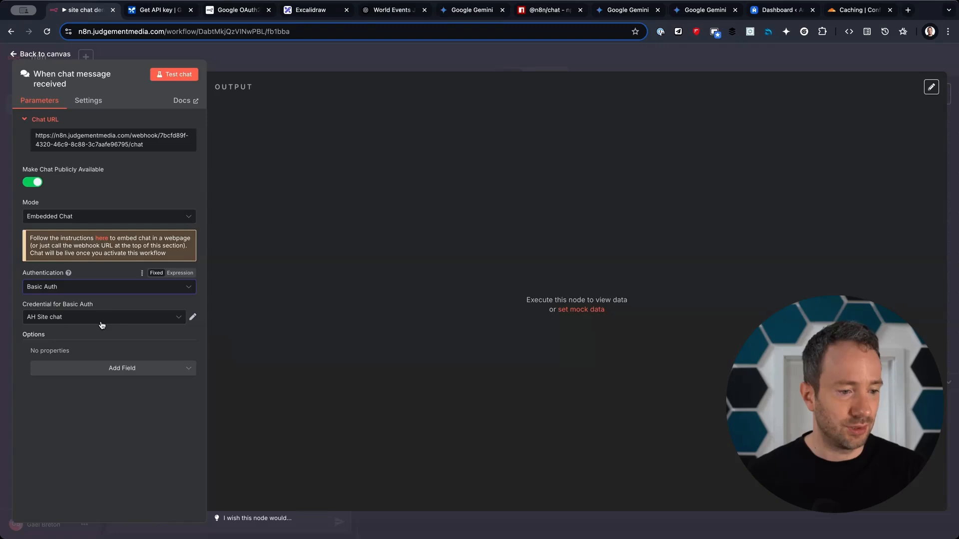
# Create and save a new Basic Auth credential with username 'Demo' and a password.
pyautogui.click(183, 318)
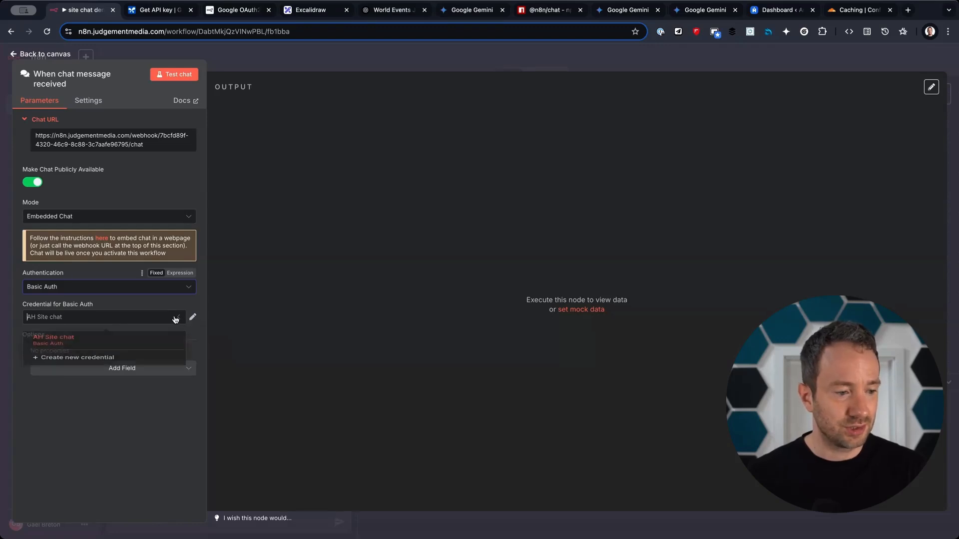
pyautogui.click(116, 367)
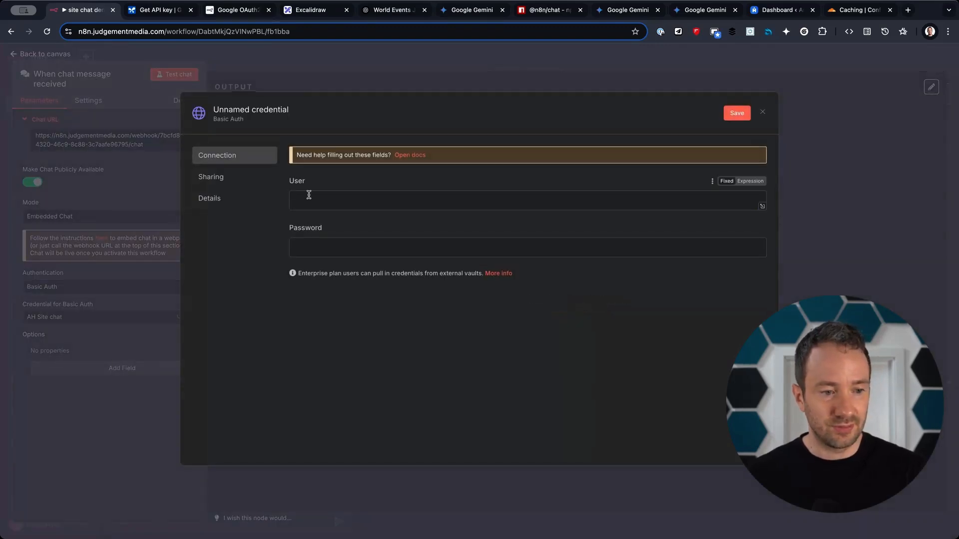
pyautogui.write('Demo')
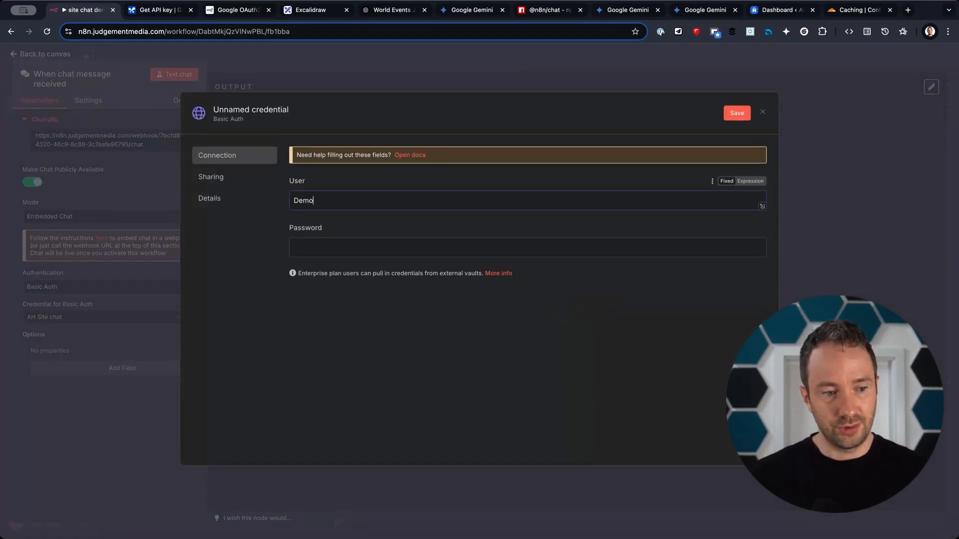
pyautogui.click(331, 241)
pyautogui.write('Demo')
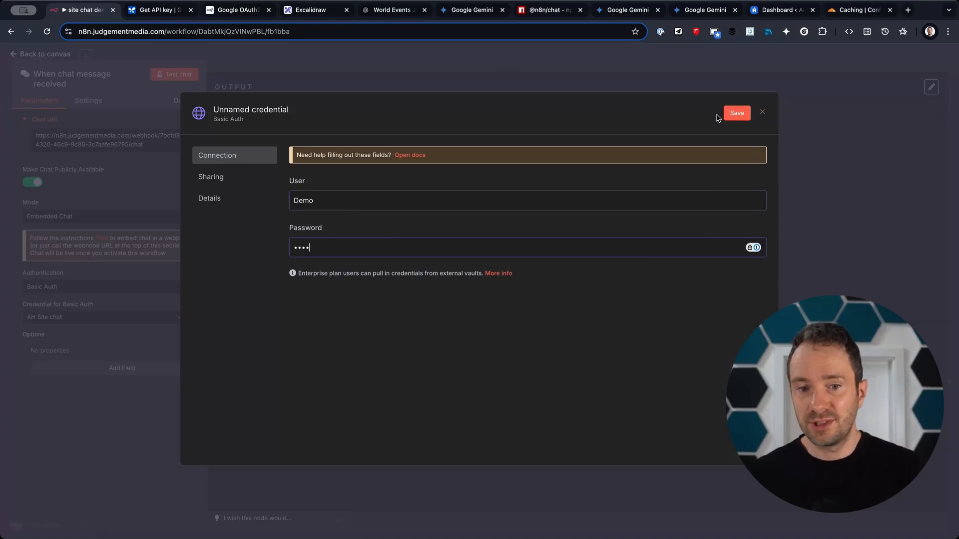
pyautogui.click(735, 114)
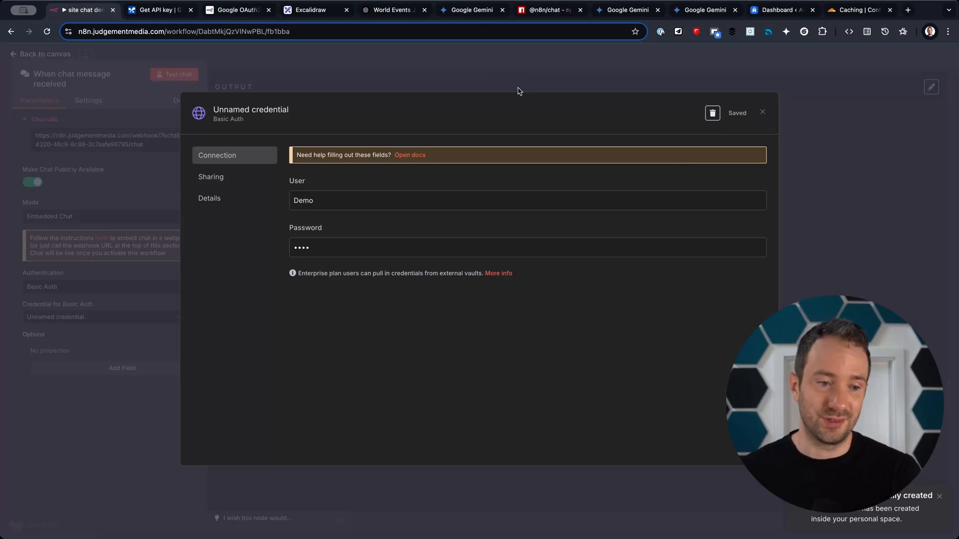
pyautogui.click(531, 81)
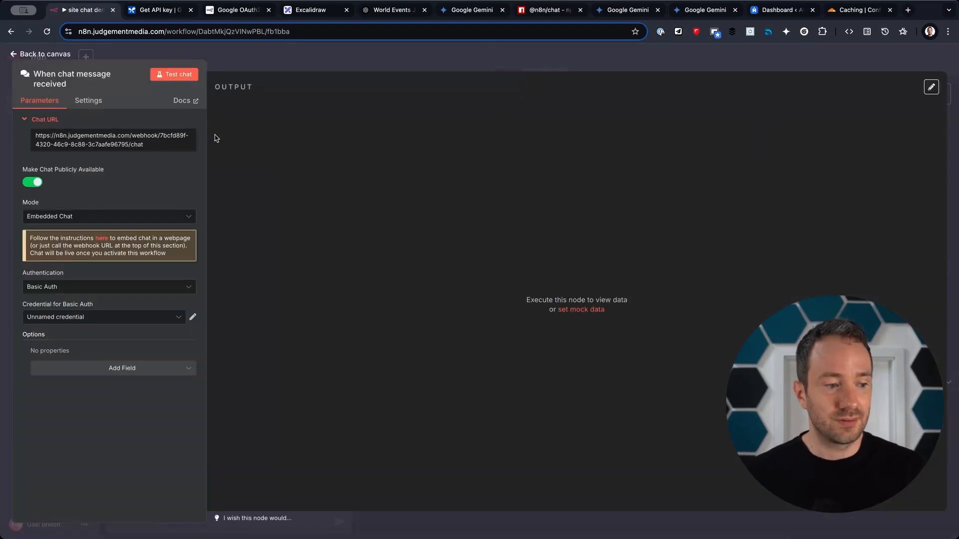
pyautogui.click(328, 58)
# Add an AI Agent node after the chat trigger from the AI category.
pyautogui.click(587, 262)
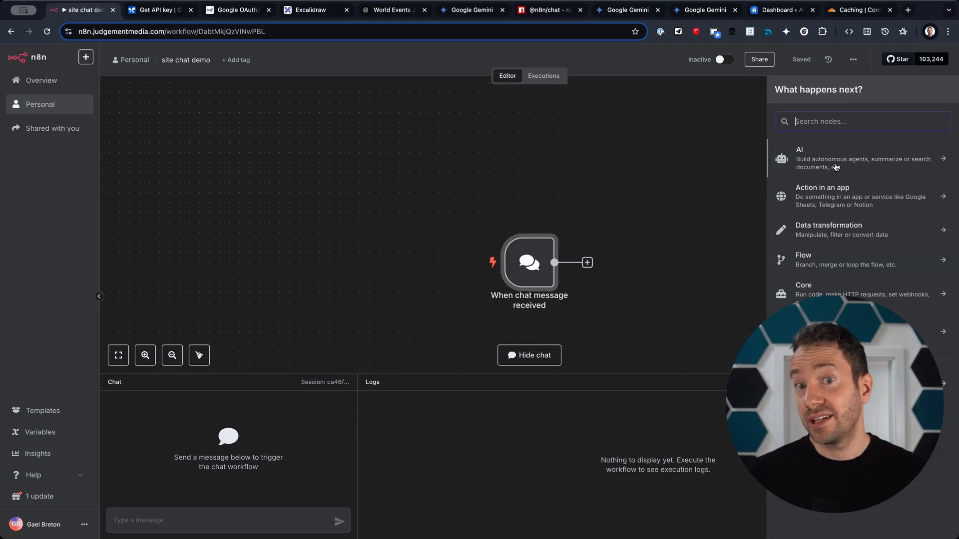
pyautogui.click(813, 162)
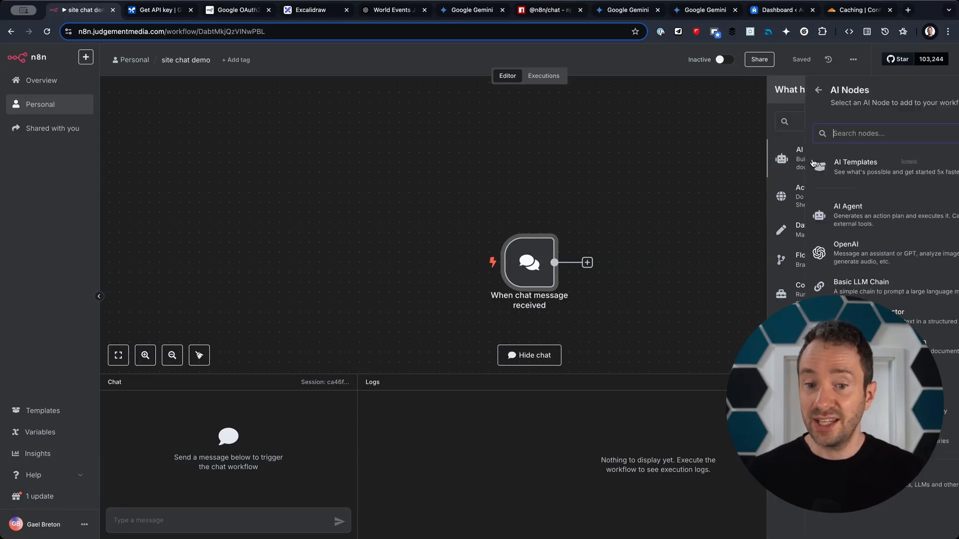
pyautogui.click(804, 215)
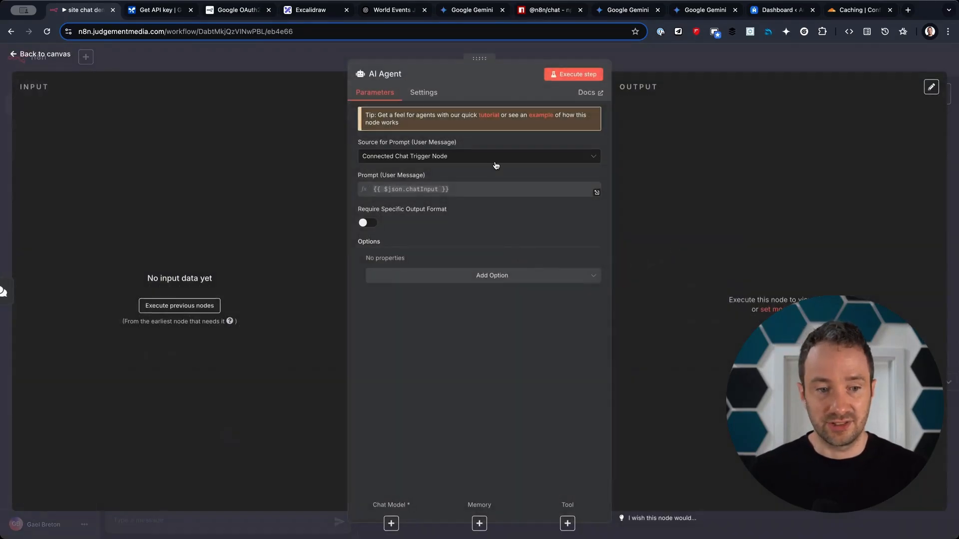
pyautogui.click(710, 69)
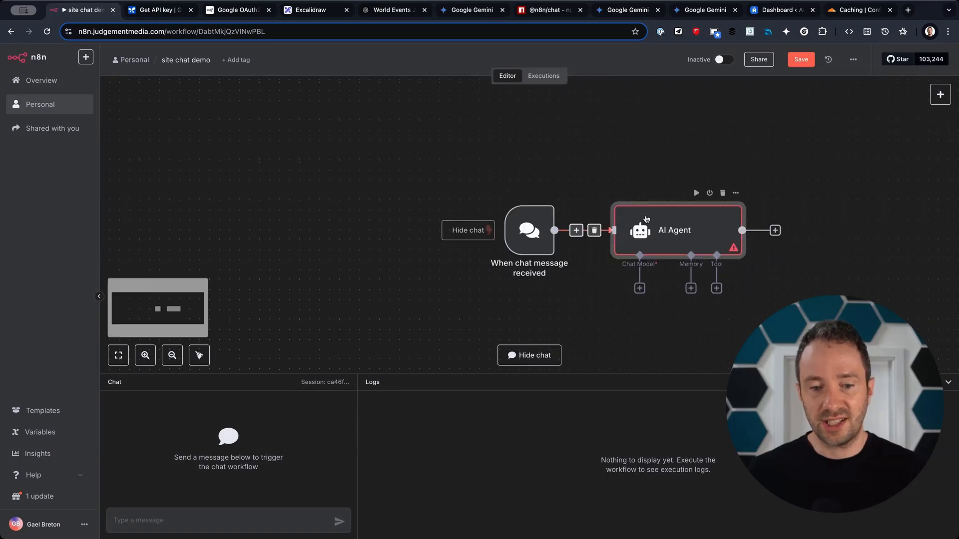
# Point out the AI model part of the Excalidraw agent diagram for comparison.
pyautogui.click(317, 11)
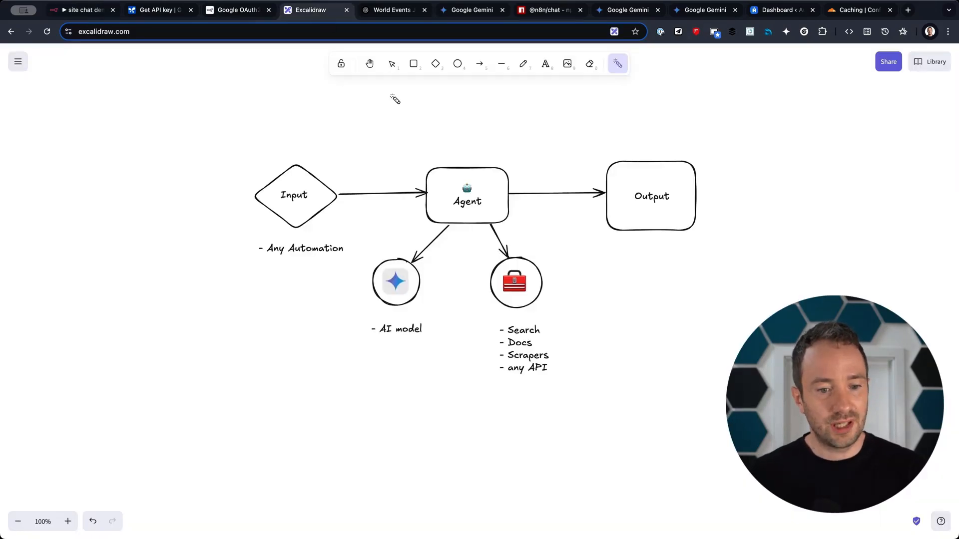
pyautogui.moveTo(343, 278)
pyautogui.mouseDown()
pyautogui.moveTo(489, 259)
pyautogui.moveTo(395, 321)
pyautogui.mouseUp()
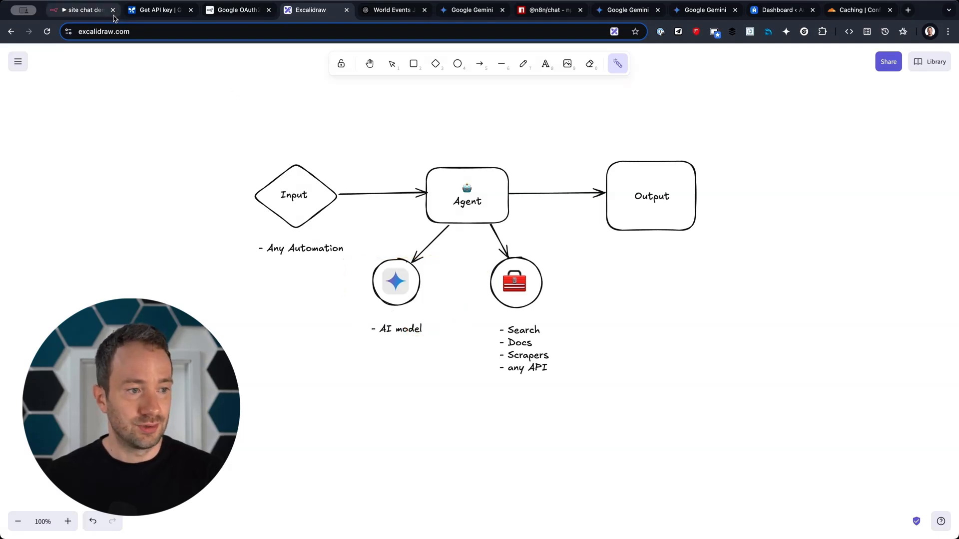
pyautogui.click(80, 10)
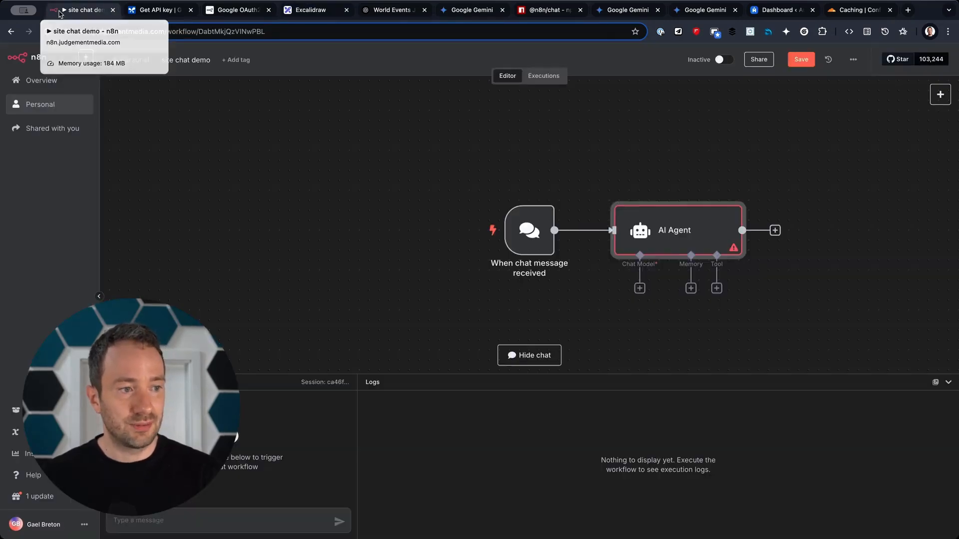
# Attach a Google Gemini Chat Model to the AI Agent and set its model to models/gemini-2.0-flash.
pyautogui.click(639, 289)
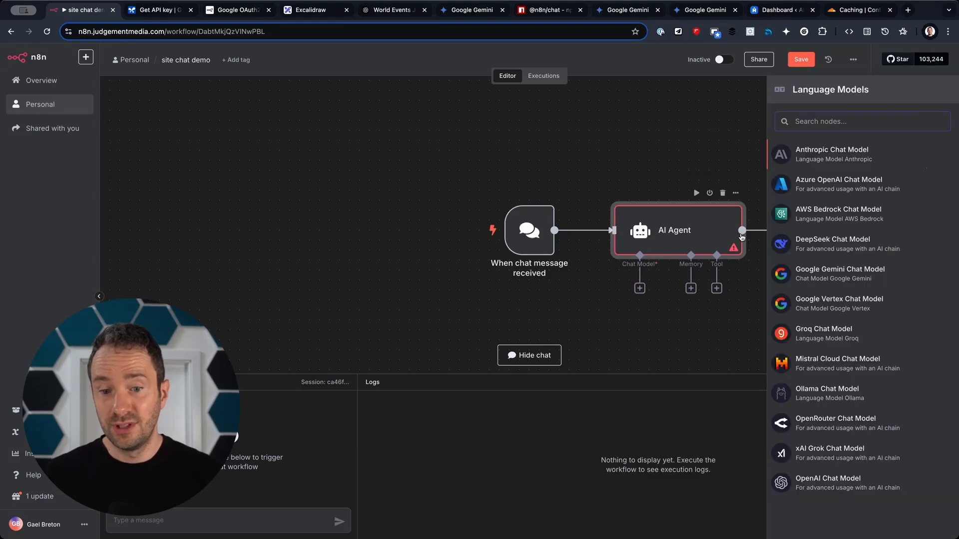
pyautogui.click(835, 280)
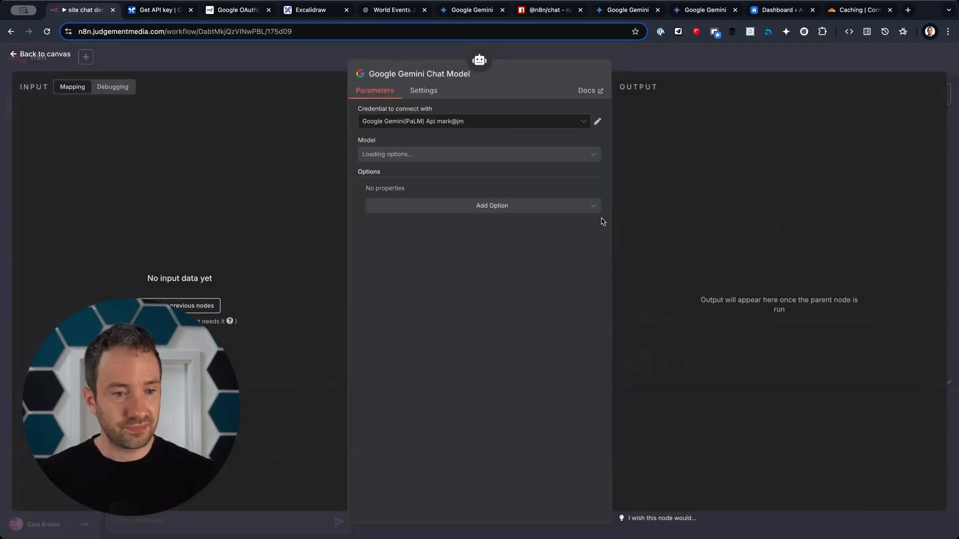
pyautogui.click(581, 124)
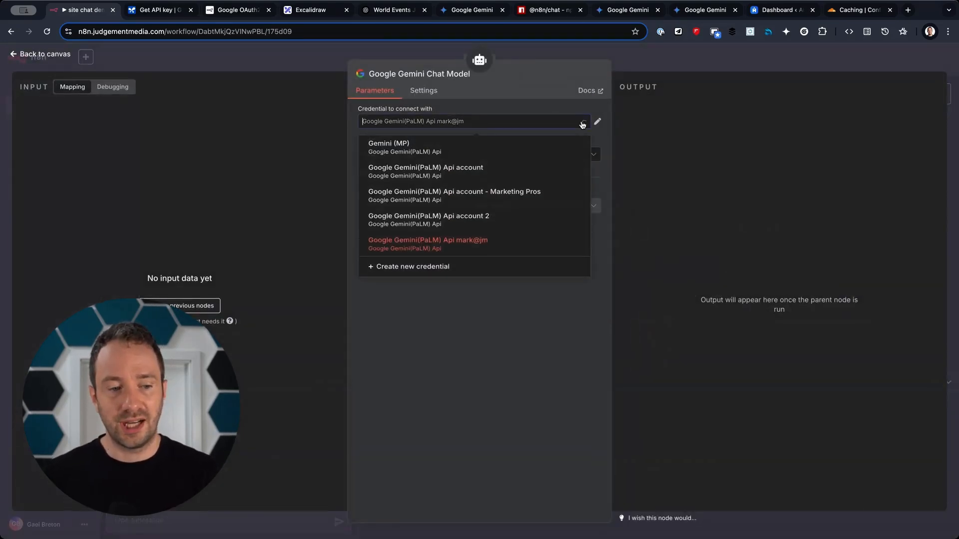
pyautogui.click(441, 274)
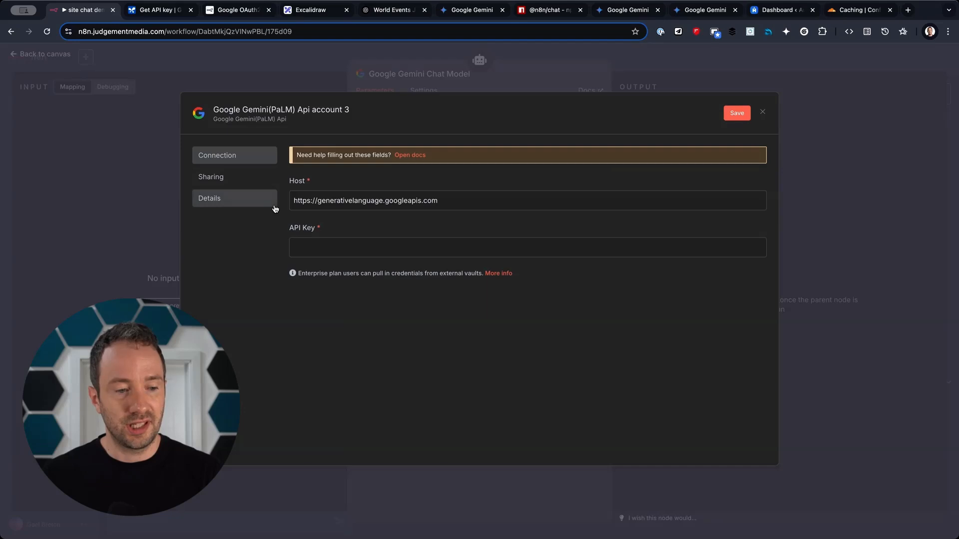
pyautogui.moveTo(312, 201); pyautogui.dragTo(511, 214)
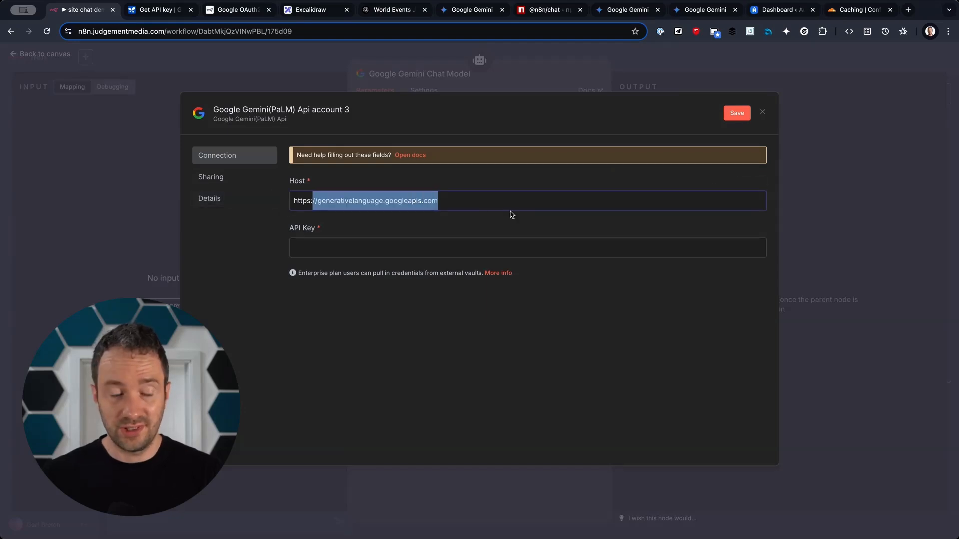
pyautogui.click(306, 250)
pyautogui.click(762, 112)
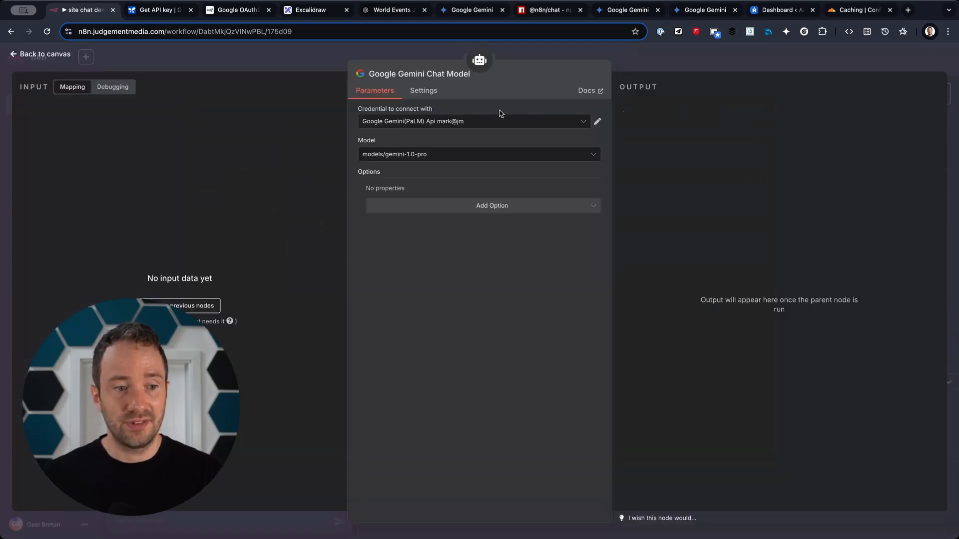
pyautogui.click(464, 159)
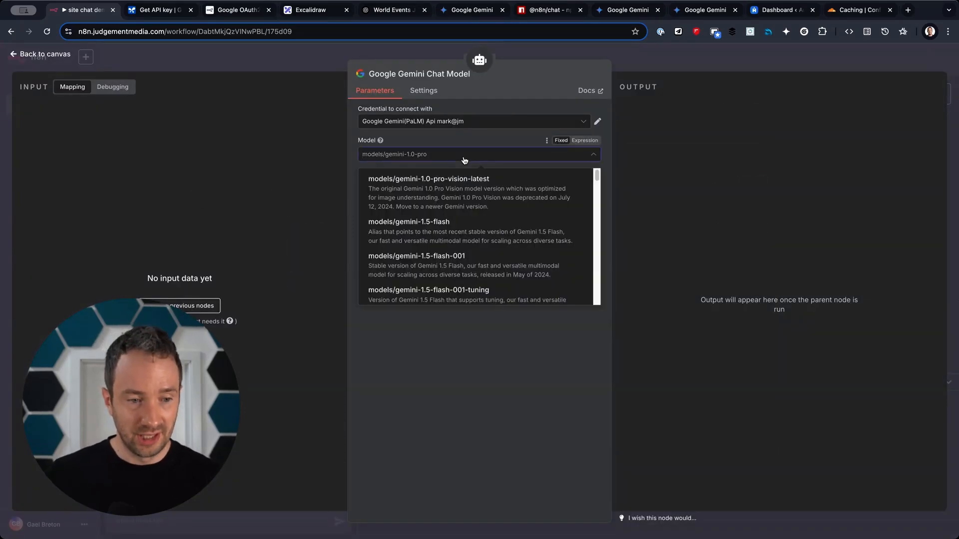
pyautogui.write('2.0')
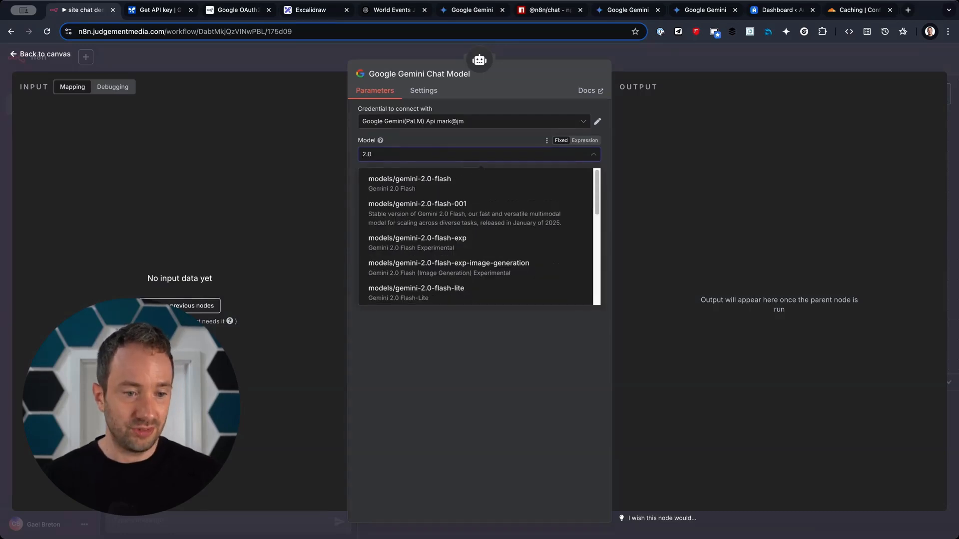
pyautogui.click(474, 184)
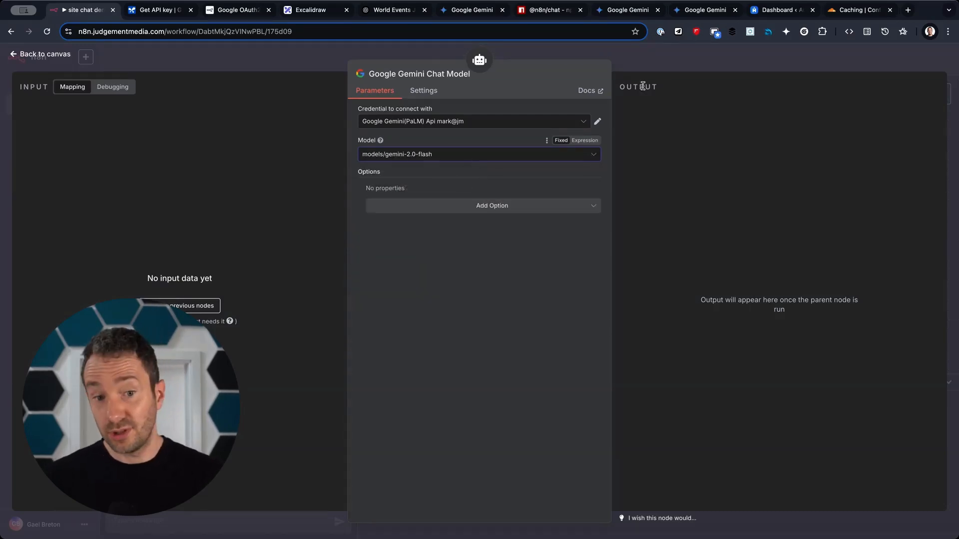
# Back on the canvas, send a test 'hi' and get 'Hi there! How can I help you today?'.
pyautogui.click(671, 68)
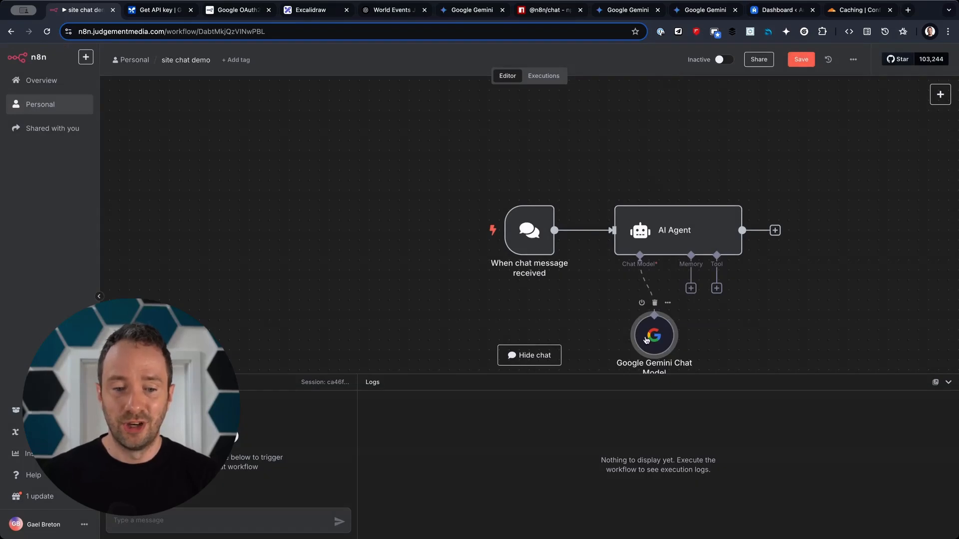
pyautogui.moveTo(653, 335); pyautogui.dragTo(594, 326)
pyautogui.scroll(-2, 714, 351)
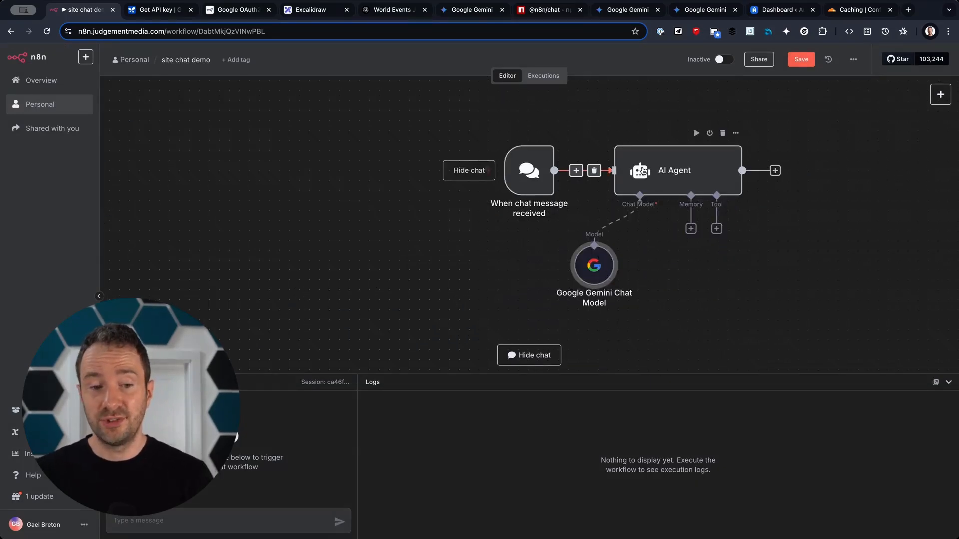
pyautogui.write('hu')
pyautogui.press('Return')
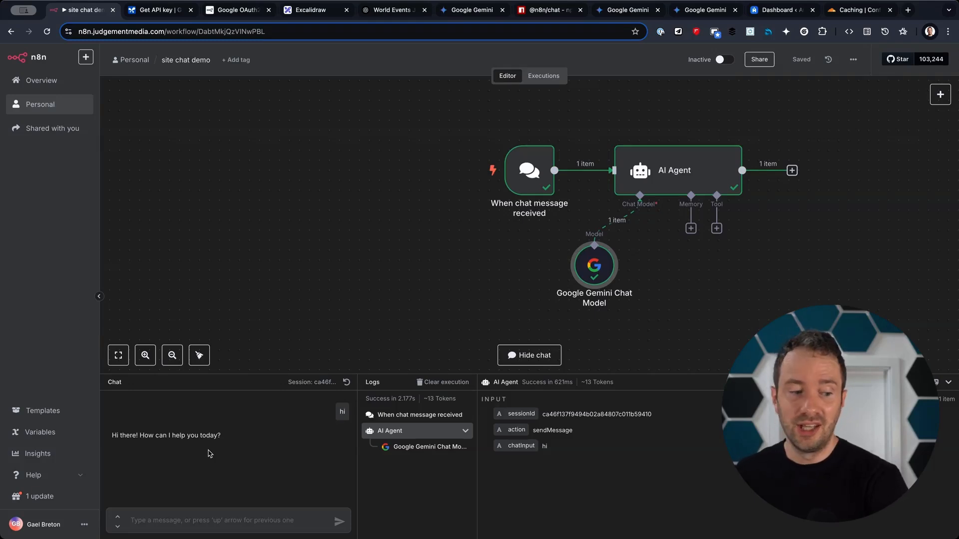
pyautogui.click(691, 229)
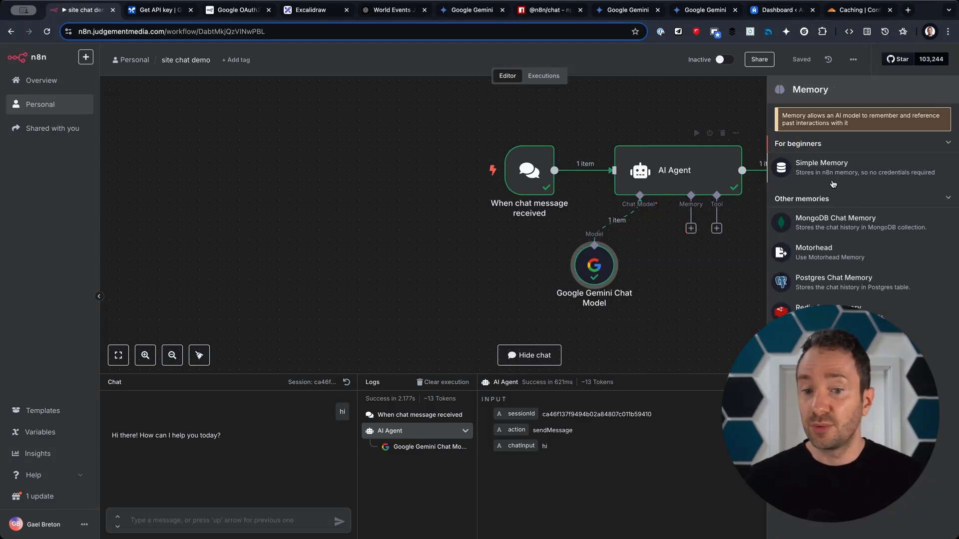
# Add Simple Memory with Context Window Length 10, then reset the chat session.
pyautogui.click(851, 169)
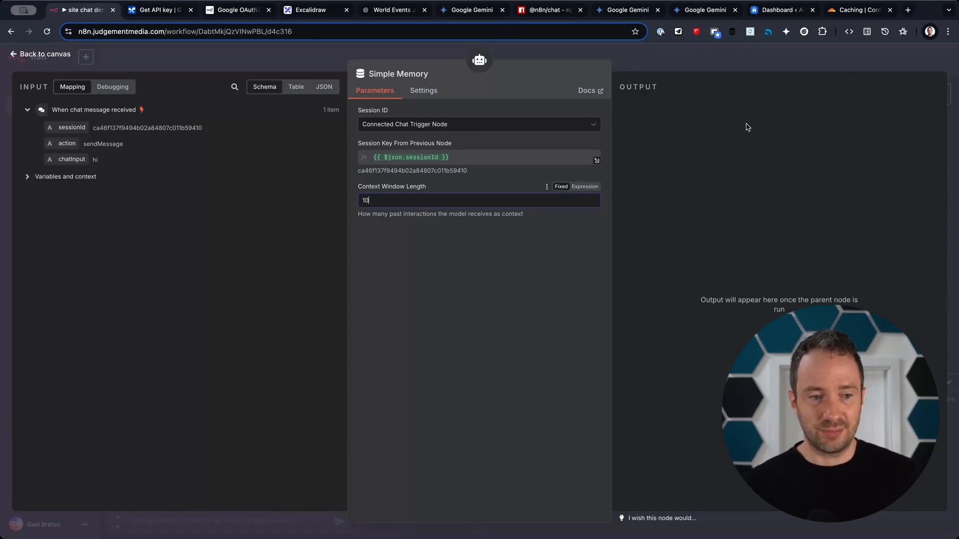
pyautogui.click(715, 62)
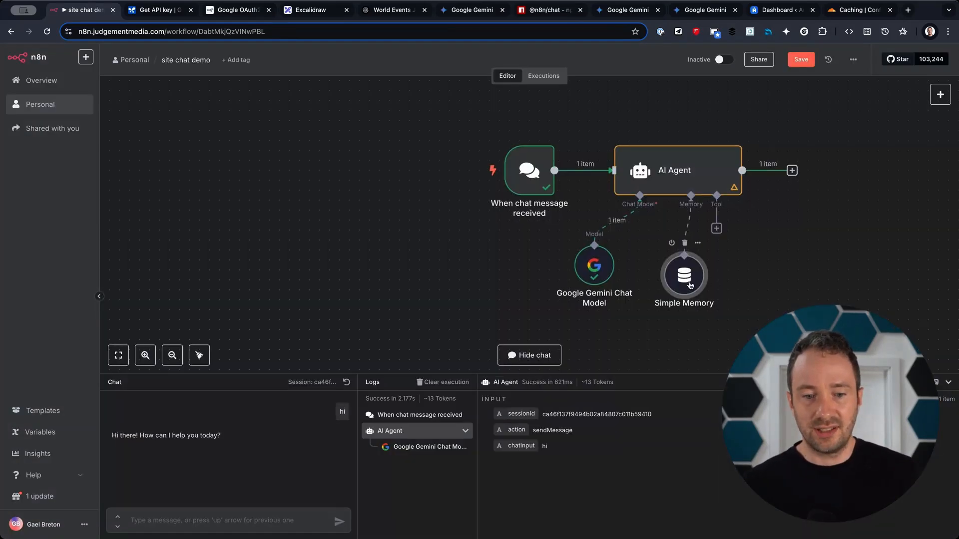
pyautogui.click(231, 517)
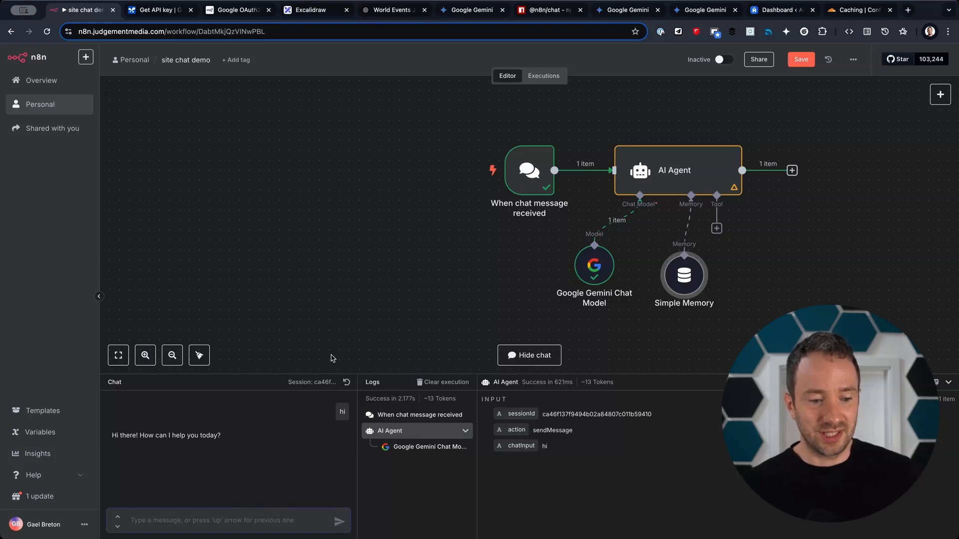
pyautogui.click(346, 382)
# Introduce yourself by name, then ask 'what is my name?' to confirm the agent recalls it.
pyautogui.write('h')
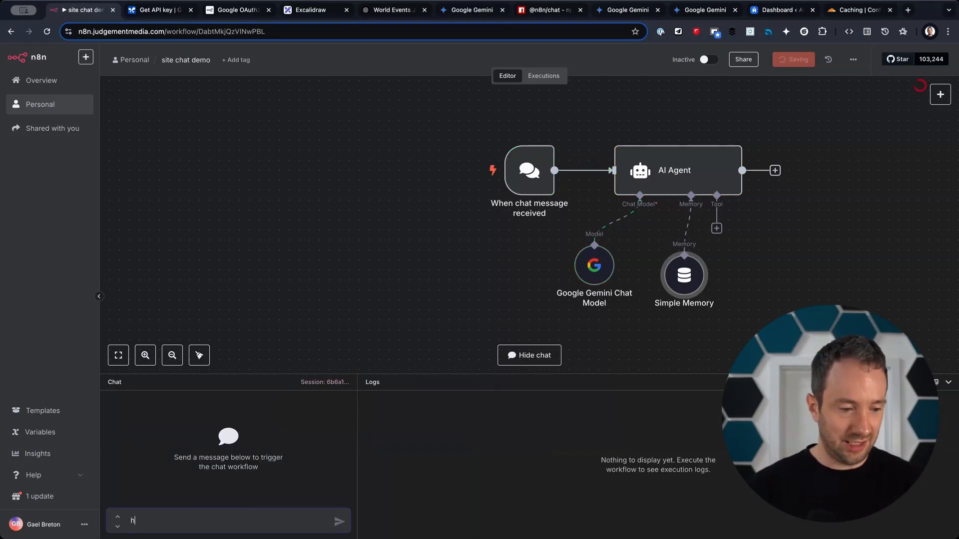
pyautogui.write('i my name is gael')
pyautogui.press('Return')
pyautogui.write('what is my name?')
pyautogui.press('Return')
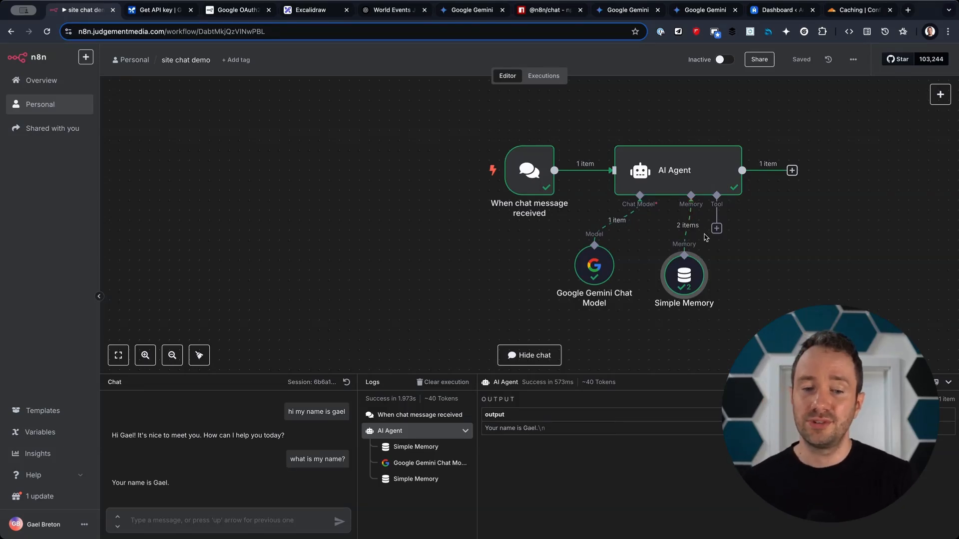
pyautogui.moveTo(699, 279); pyautogui.dragTo(679, 279)
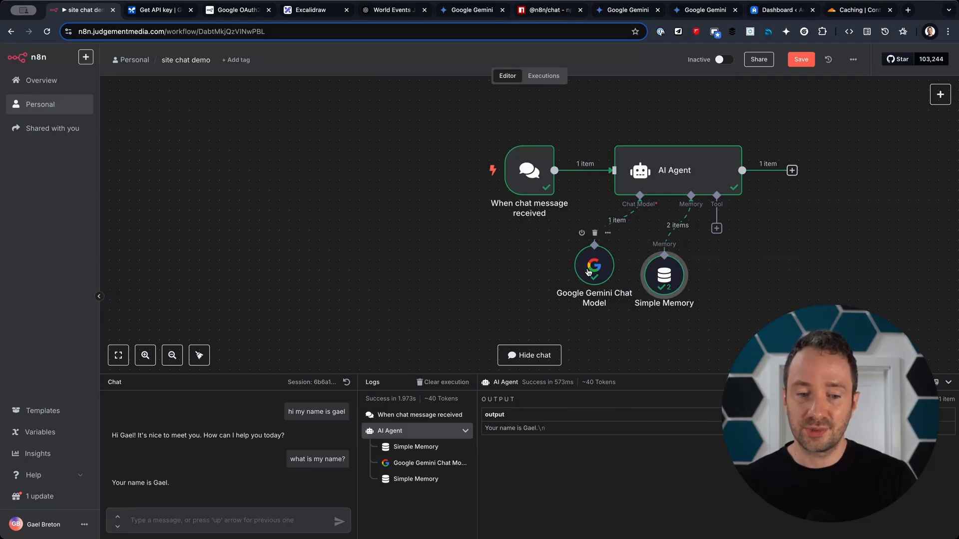
# Search 'doc' among agent tools and add the Google Docs Tool.
pyautogui.click(717, 229)
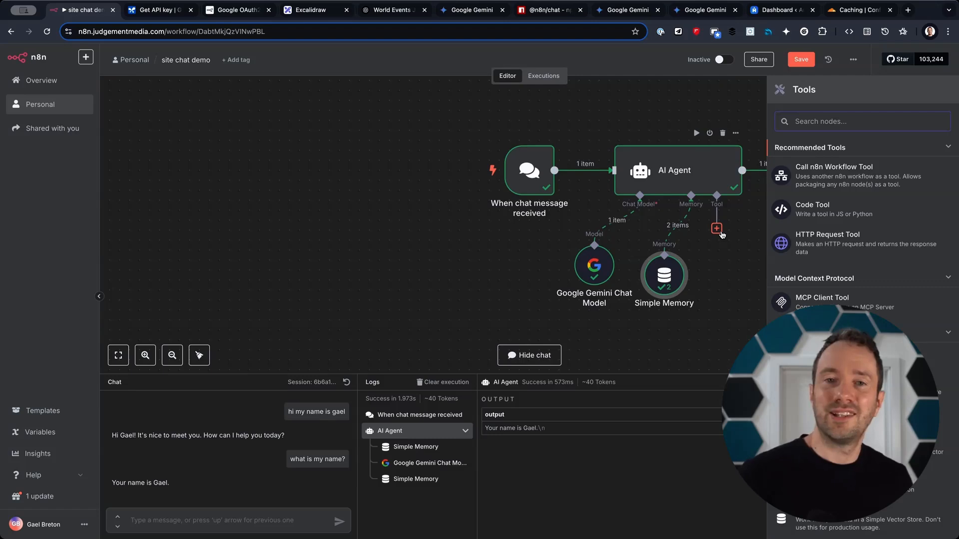
pyautogui.write('doc')
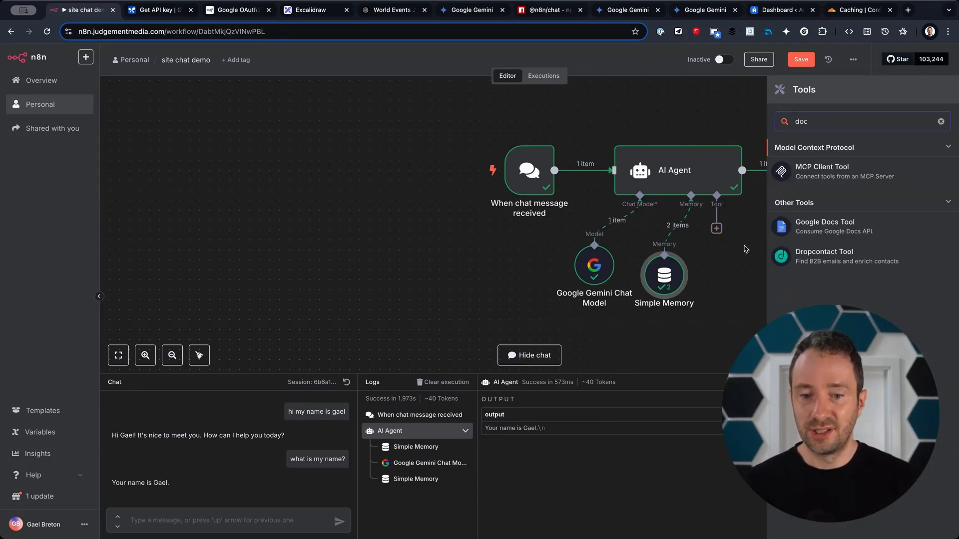
pyautogui.click(824, 226)
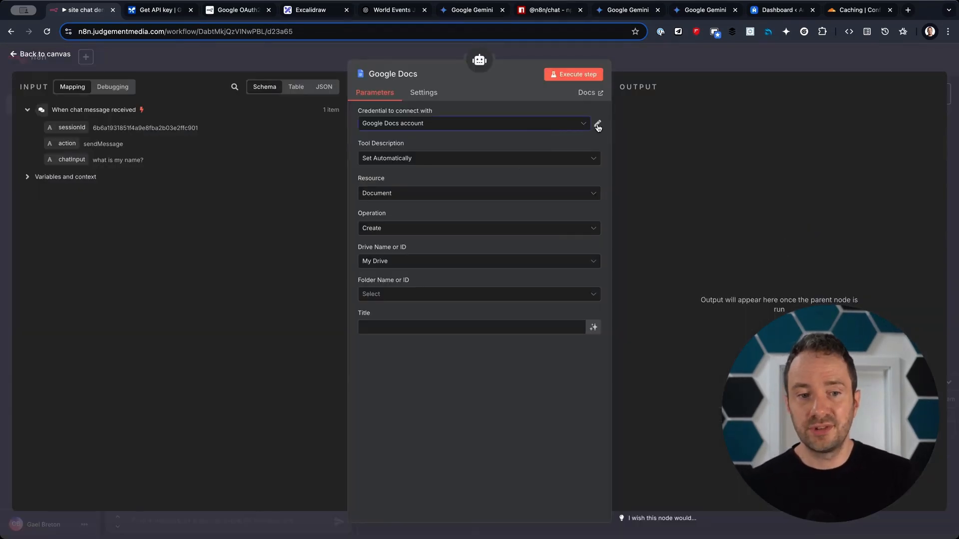
# Check the credential options and read n8n's Google OAuth2 single service setup guide.
pyautogui.click(587, 128)
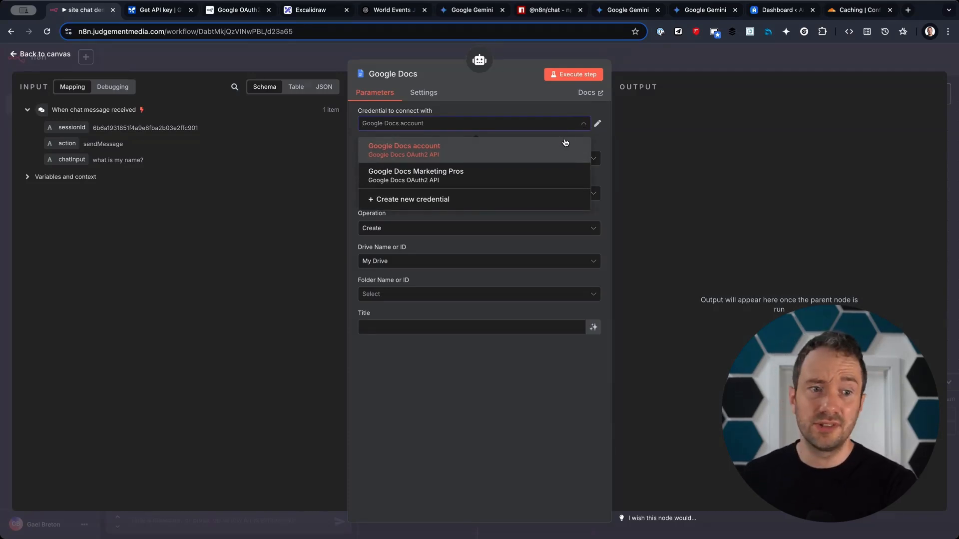
pyautogui.click(226, 11)
pyautogui.scroll(10, 434, 298)
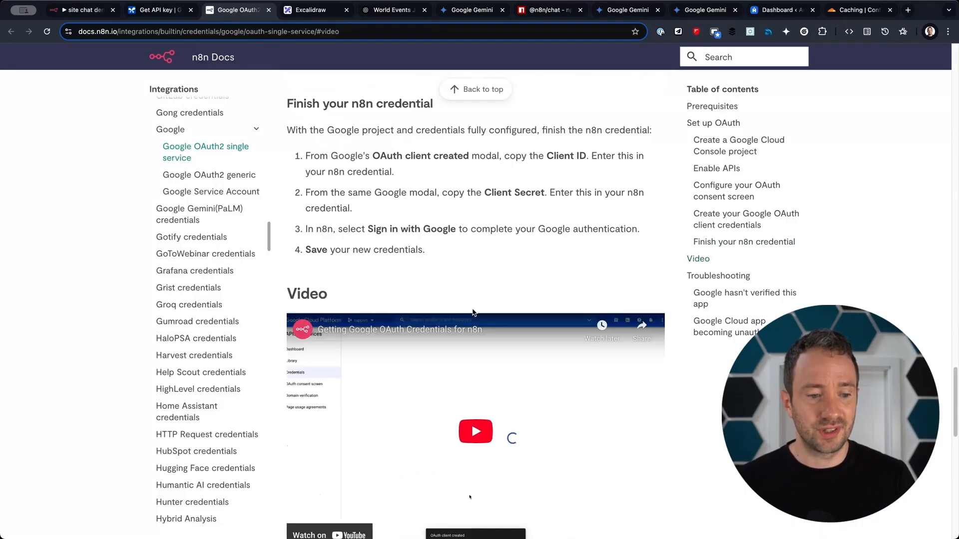
pyautogui.scroll(10, 435, 297)
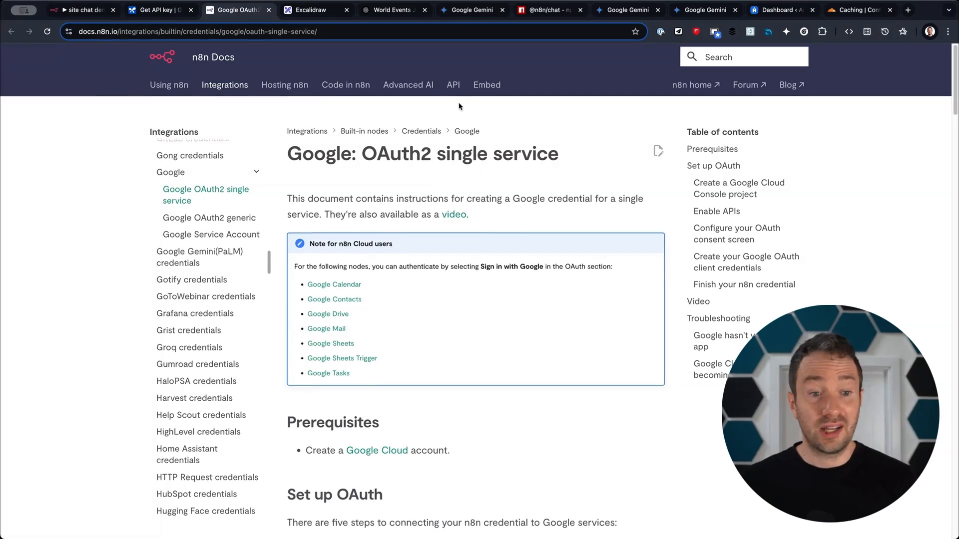
# Set the Google Docs tool to the Google Docs account credential and the Get operation.
pyautogui.click(82, 10)
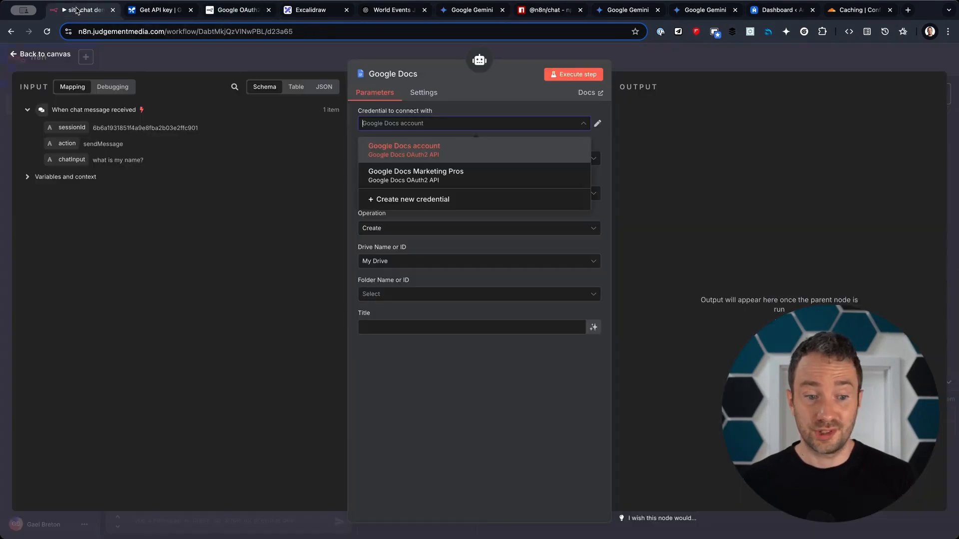
pyautogui.click(398, 157)
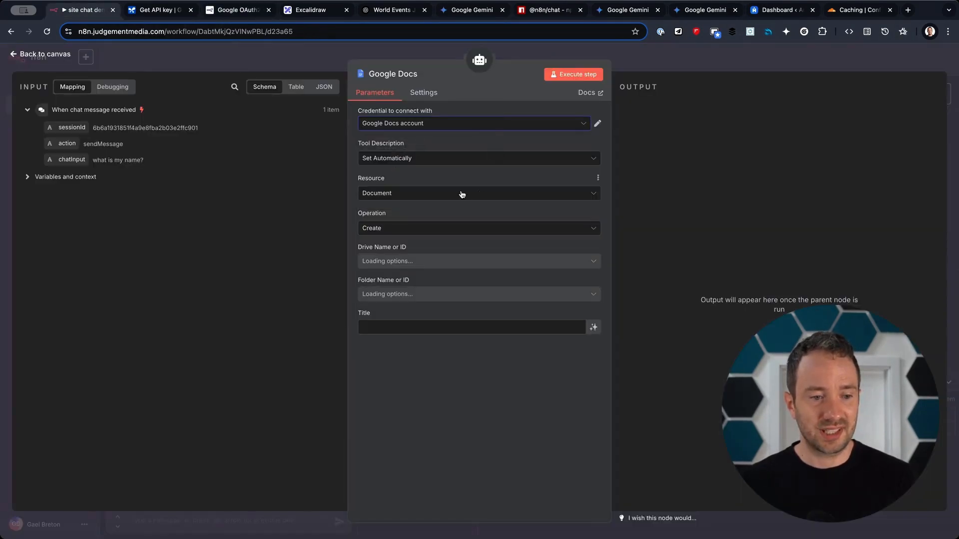
pyautogui.click(421, 230)
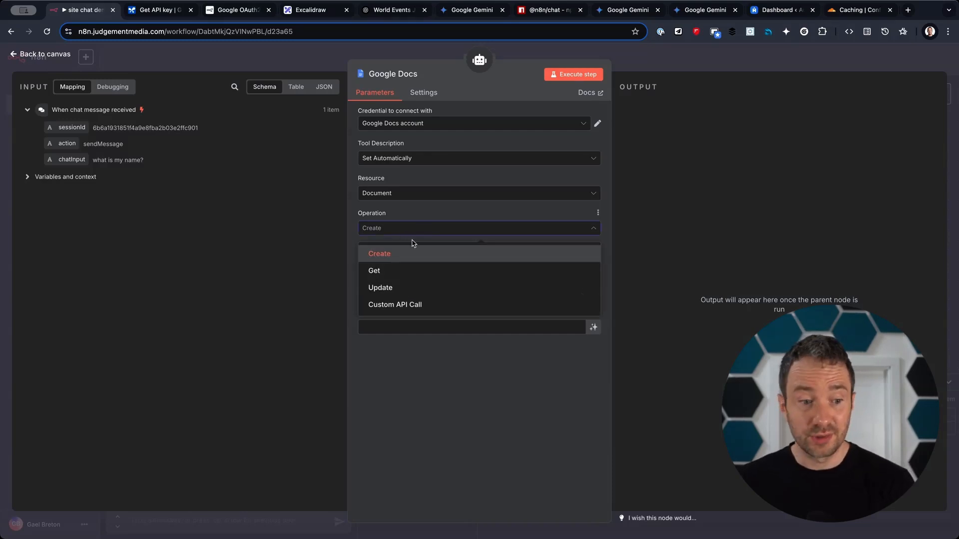
pyautogui.click(406, 276)
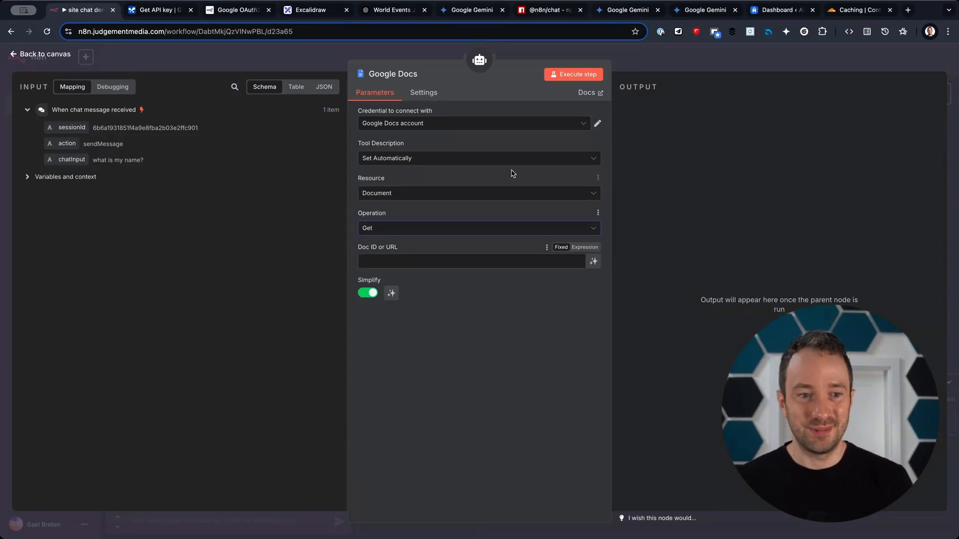
pyautogui.click(456, 16)
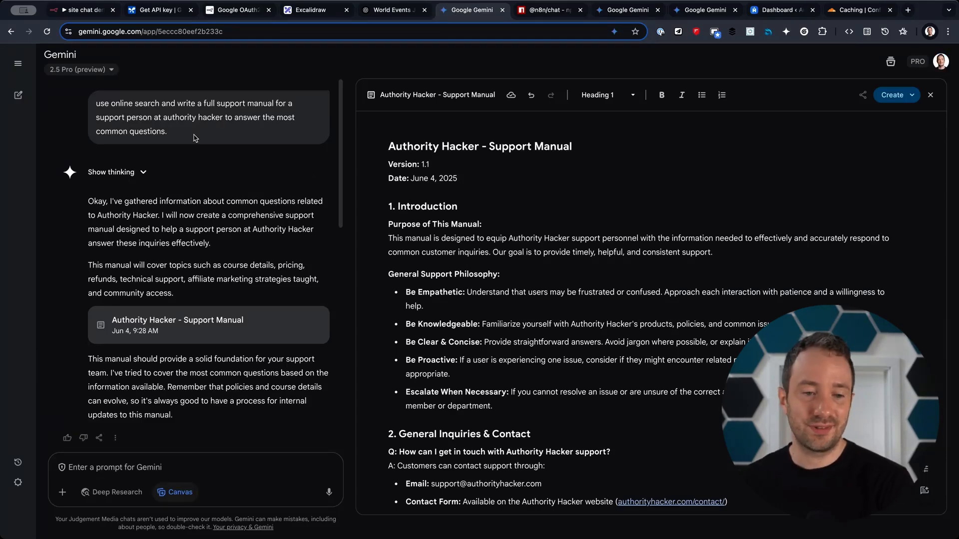
# Review the 'Authority Hacker - Support Manual' in Gemini Canvas and export it to Google Docs.
pyautogui.moveTo(225, 133); pyautogui.dragTo(90, 100)
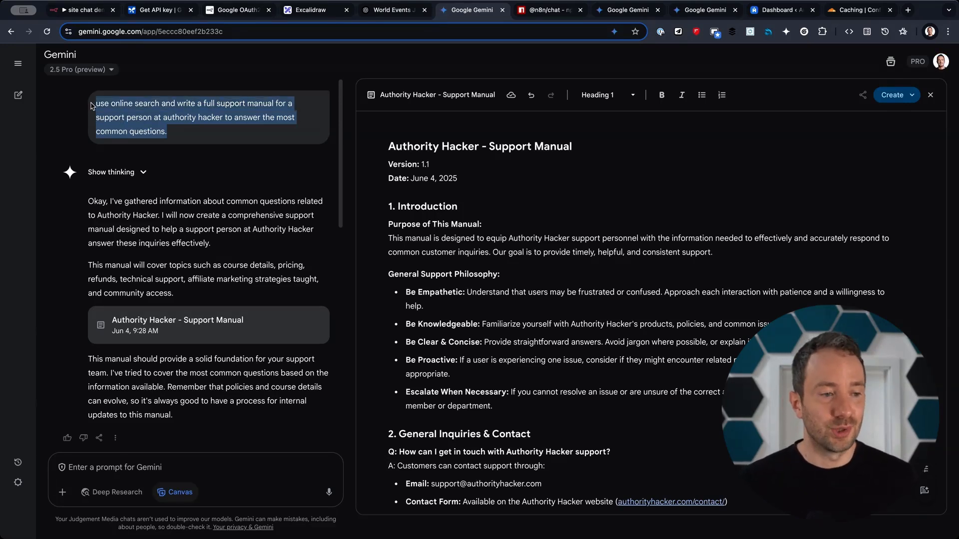
pyautogui.click(115, 172)
pyautogui.scroll(-1, 174, 230)
pyautogui.moveTo(111, 187); pyautogui.dragTo(272, 320)
pyautogui.scroll(-4, 294, 336)
pyautogui.scroll(-12, 269, 319)
pyautogui.scroll(-10, 501, 314)
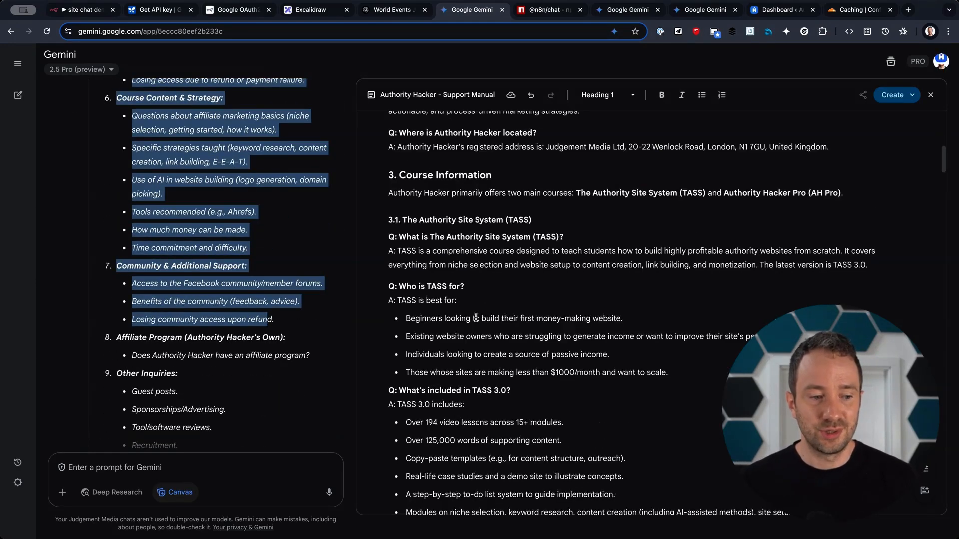
pyautogui.scroll(-10, 263, 309)
pyautogui.scroll(-7, 262, 308)
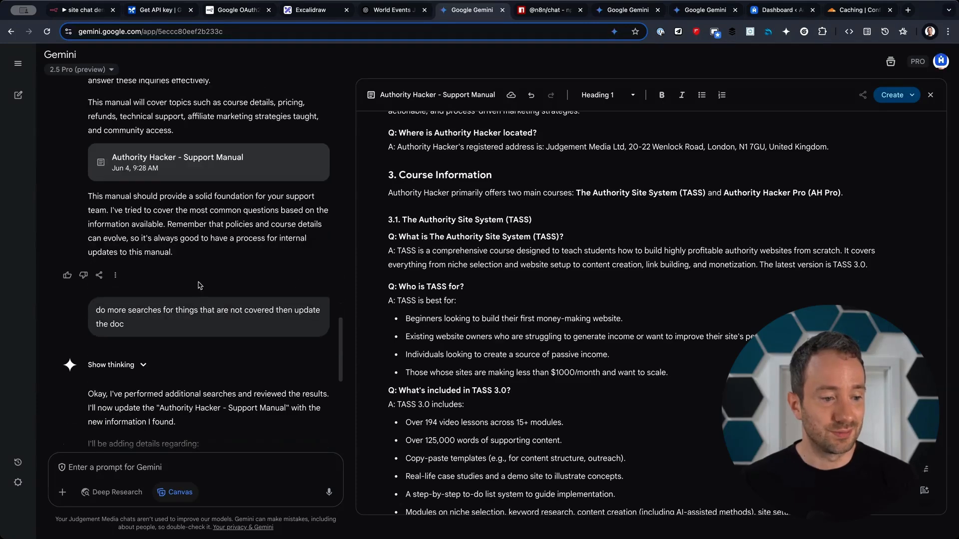
pyautogui.scroll(-3, 259, 321)
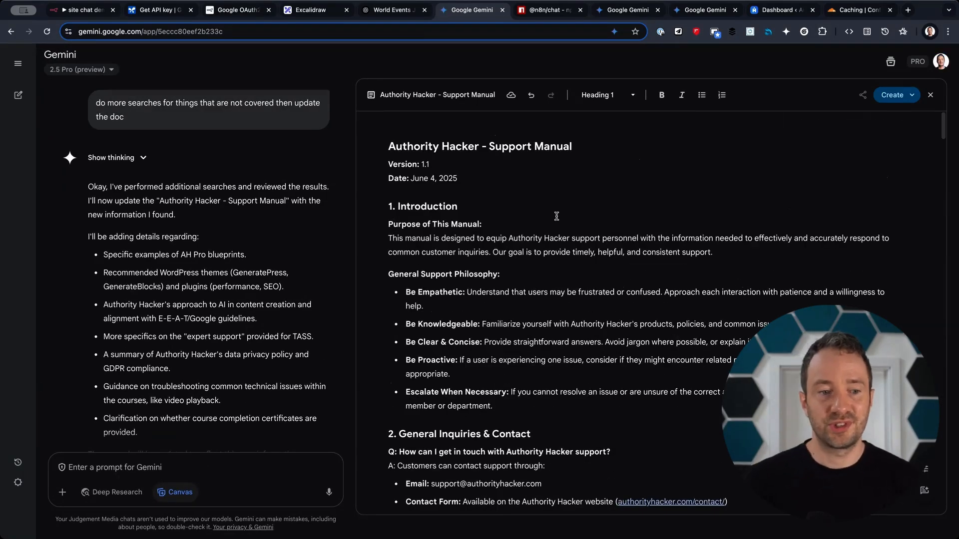
pyautogui.click(863, 96)
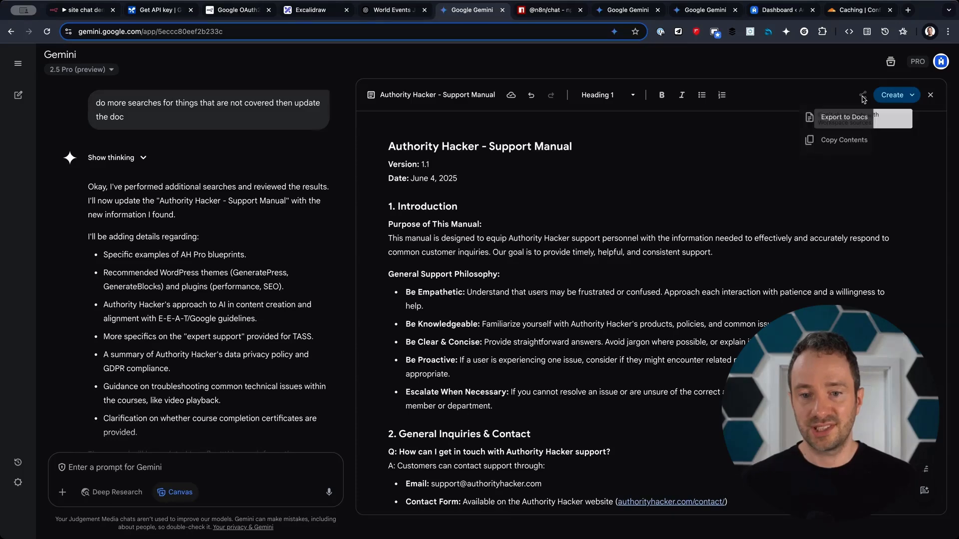
pyautogui.click(844, 127)
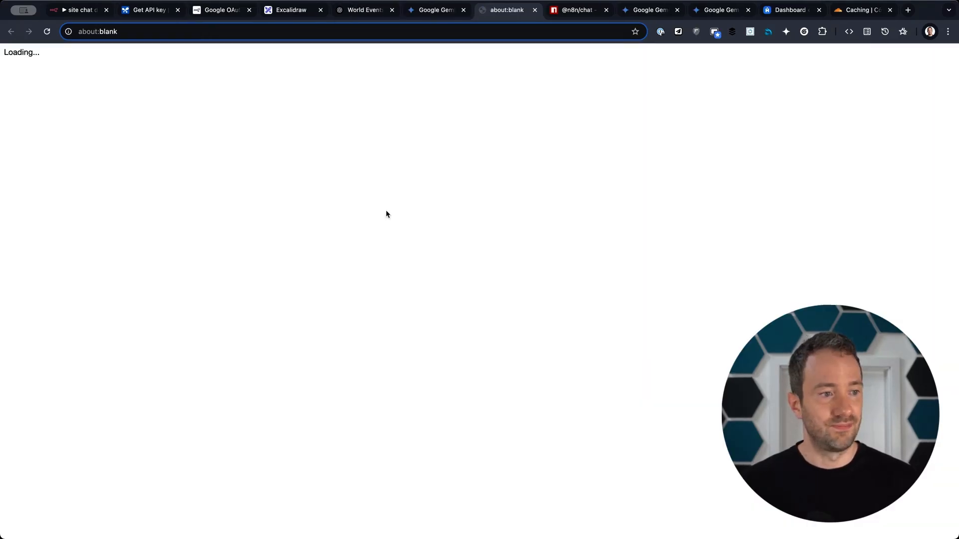
# Rename the exported Google Doc to 'Agent doc'.
pyautogui.scroll(-20, 494, 303)
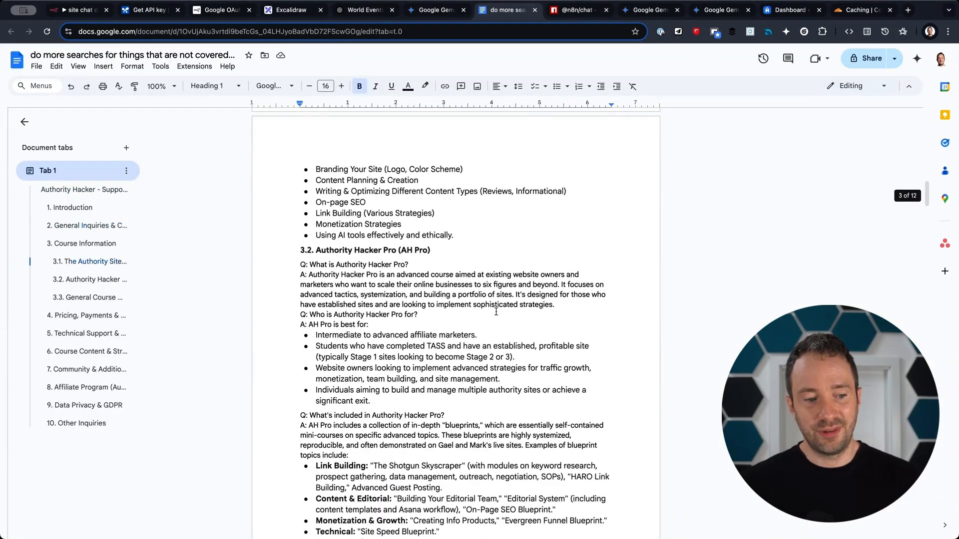
pyautogui.scroll(-20, 496, 311)
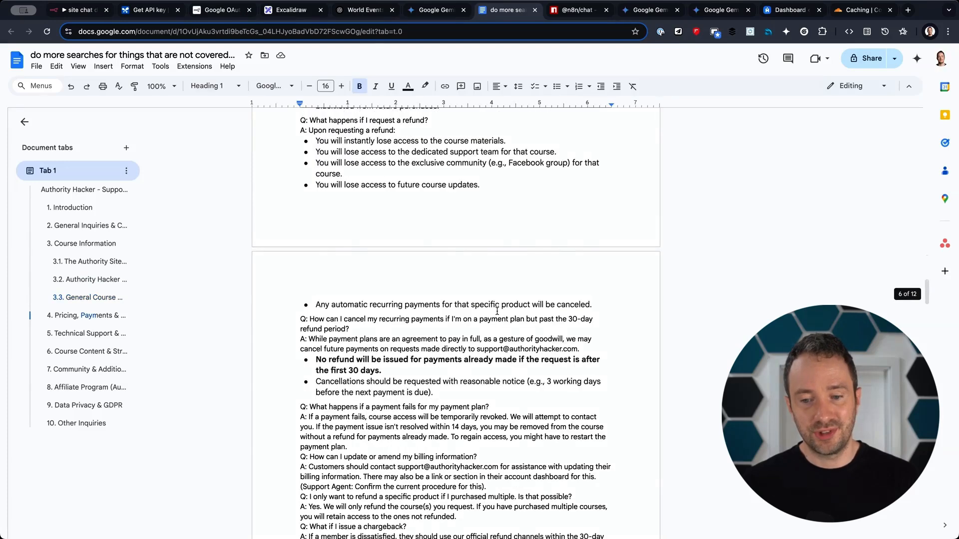
pyautogui.scroll(-6, 499, 312)
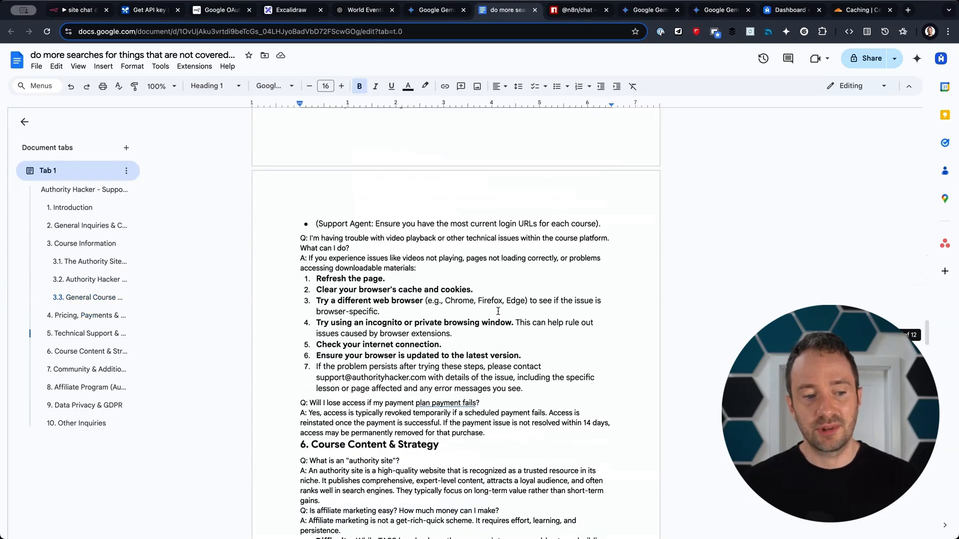
pyautogui.click(198, 56)
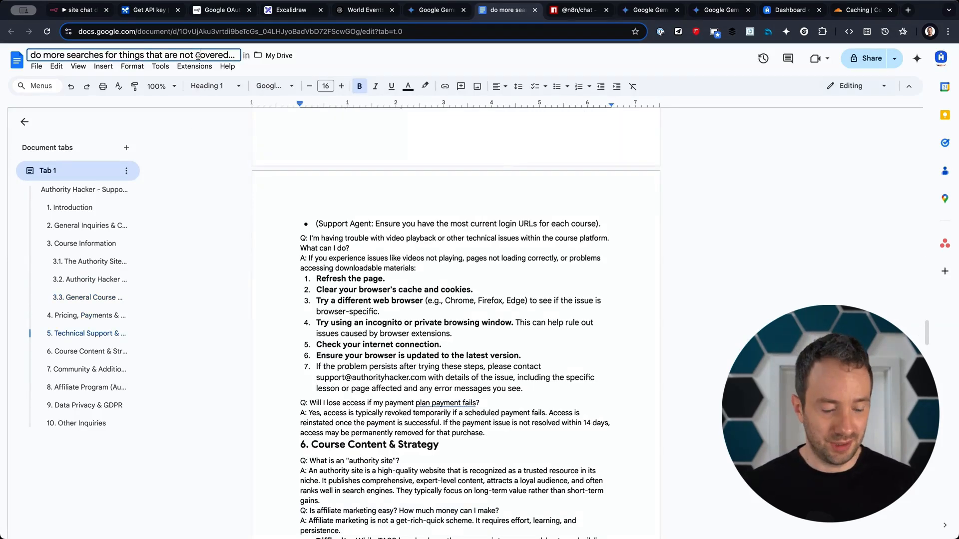
pyautogui.write('Agent doc')
pyautogui.press('Return')
# Share Agent doc so anyone with the link can view it, and copy the link.
pyautogui.click(869, 59)
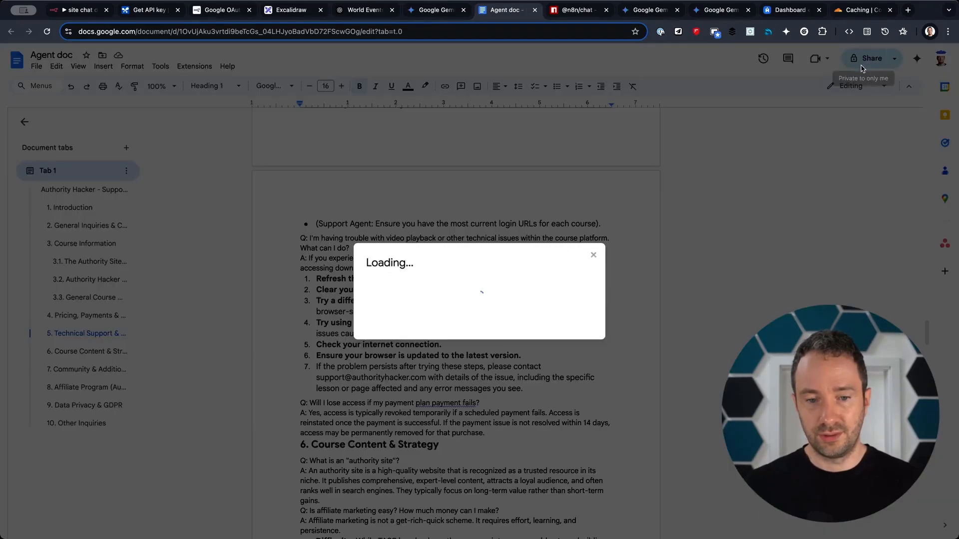
pyautogui.click(417, 333)
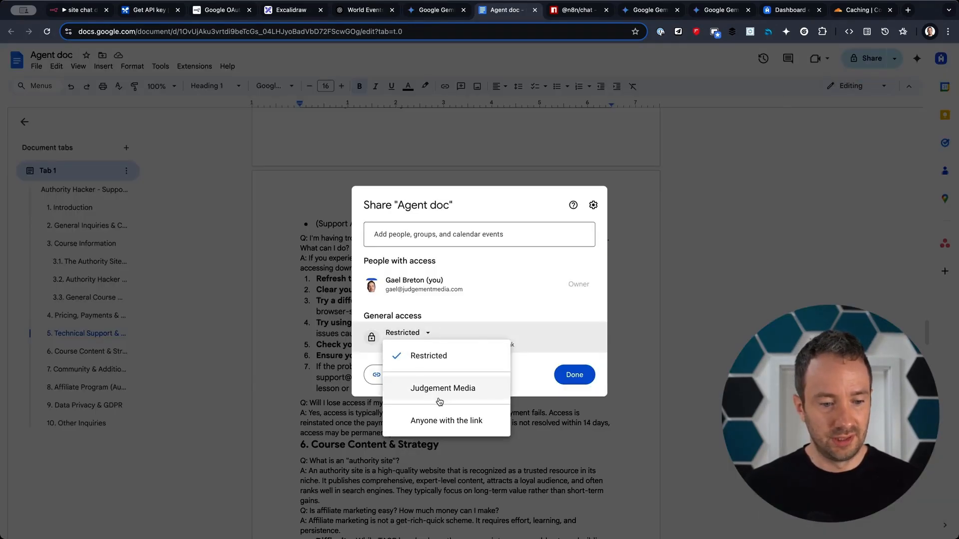
pyautogui.click(439, 422)
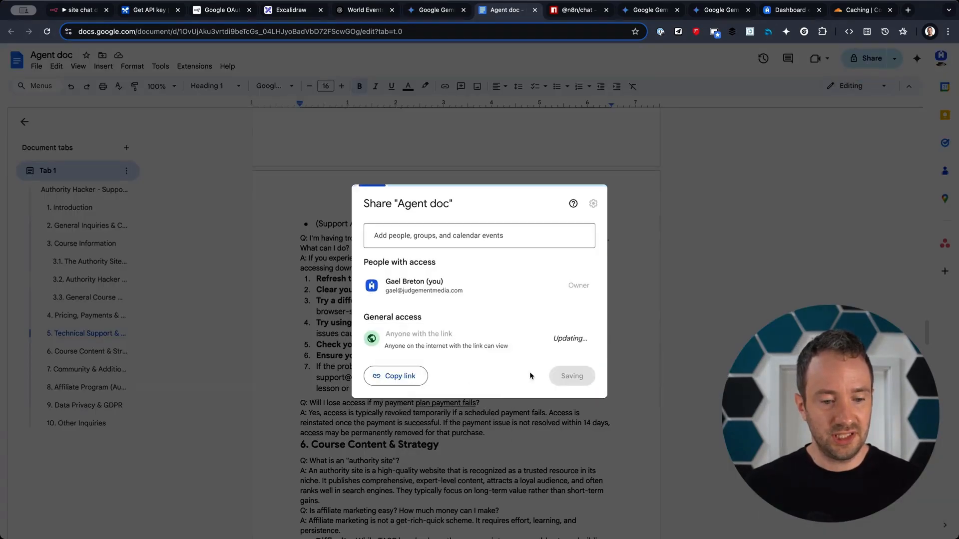
pyautogui.click(398, 375)
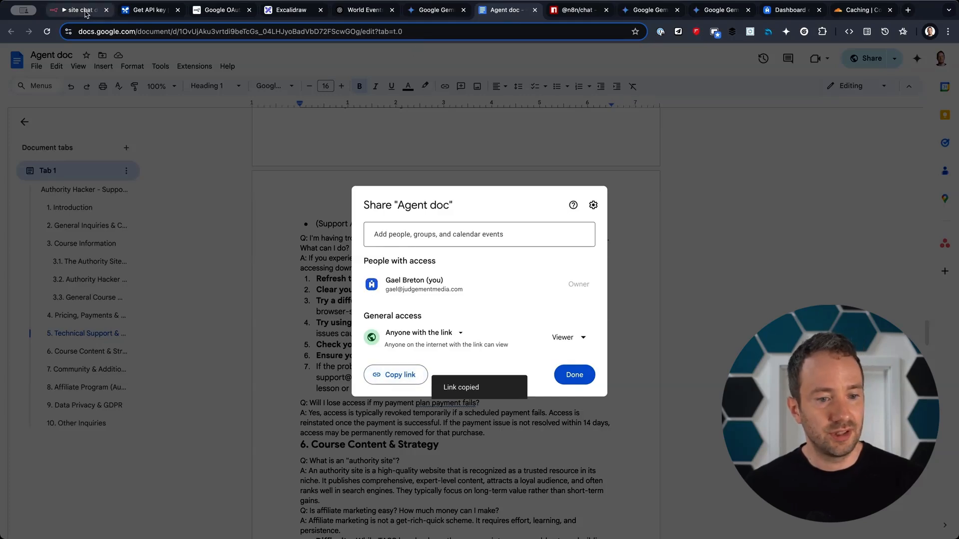
# Paste the Agent doc link into the n8n Google Docs tool's Doc ID field, keeping Get.
pyautogui.click(80, 9)
pyautogui.click(423, 206)
pyautogui.click(385, 260)
pyautogui.hotkey('ctrl', 'v')
# Close the Google Docs tool, reposition its node, dismiss the Doc's share dialog, and save with Cmd+S.
pyautogui.click(510, 337)
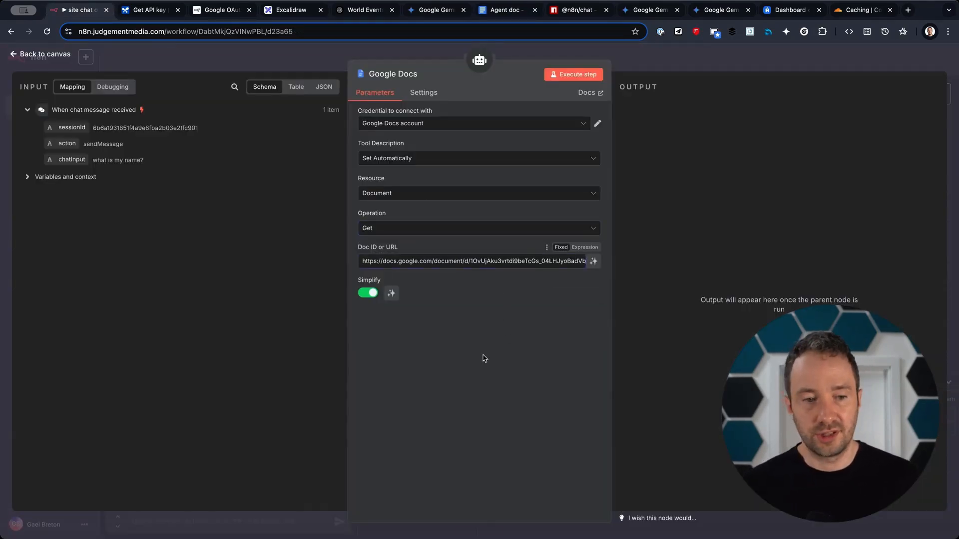
pyautogui.click(672, 66)
pyautogui.moveTo(762, 271); pyautogui.dragTo(786, 281)
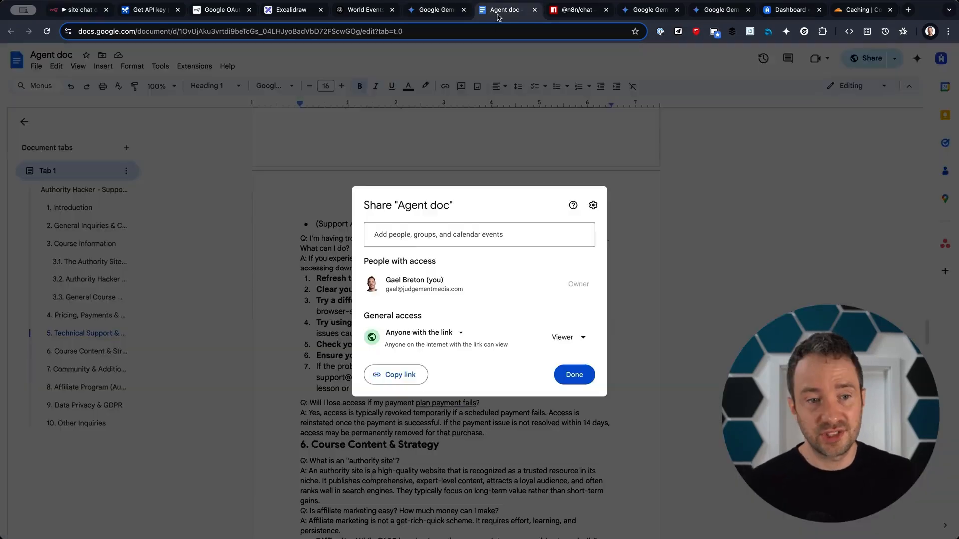
pyautogui.click(502, 10)
pyautogui.click(682, 211)
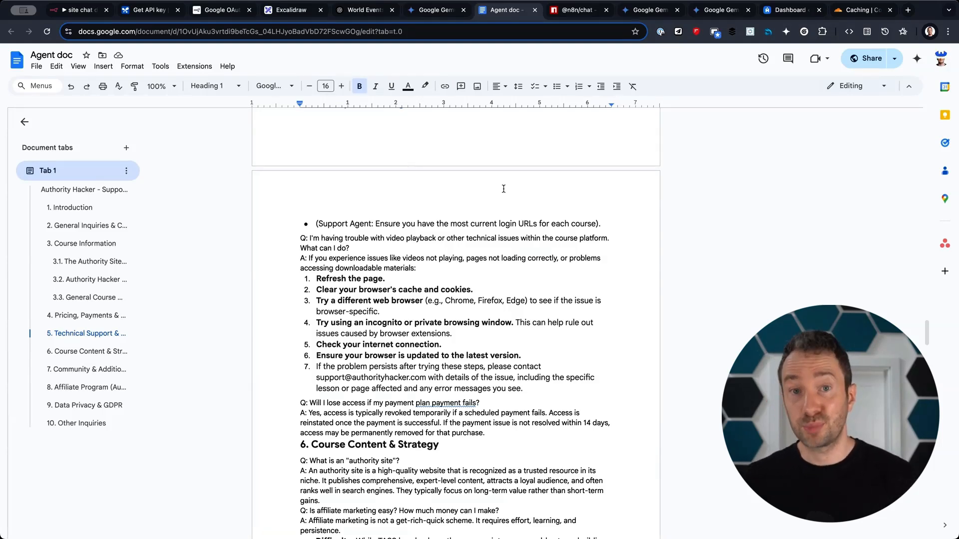
pyautogui.press('super+1')
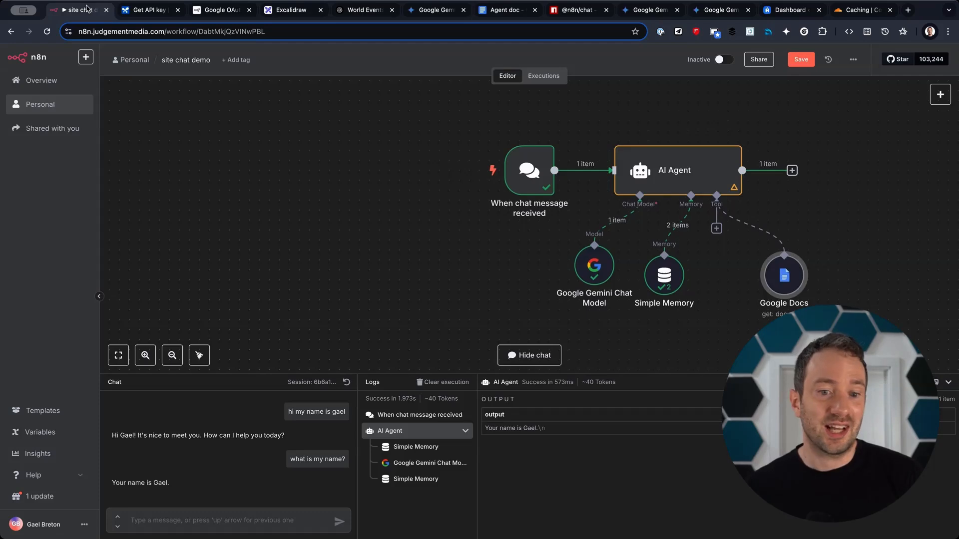
pyautogui.press('super+s')
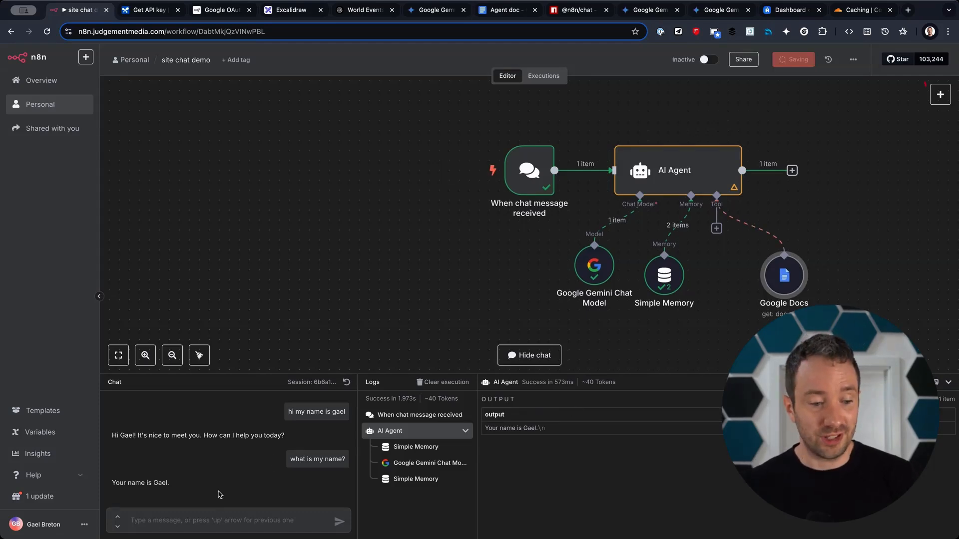
# In a fresh chat, ask 'what is this website?', then open the AI Agent node.
pyautogui.click(347, 383)
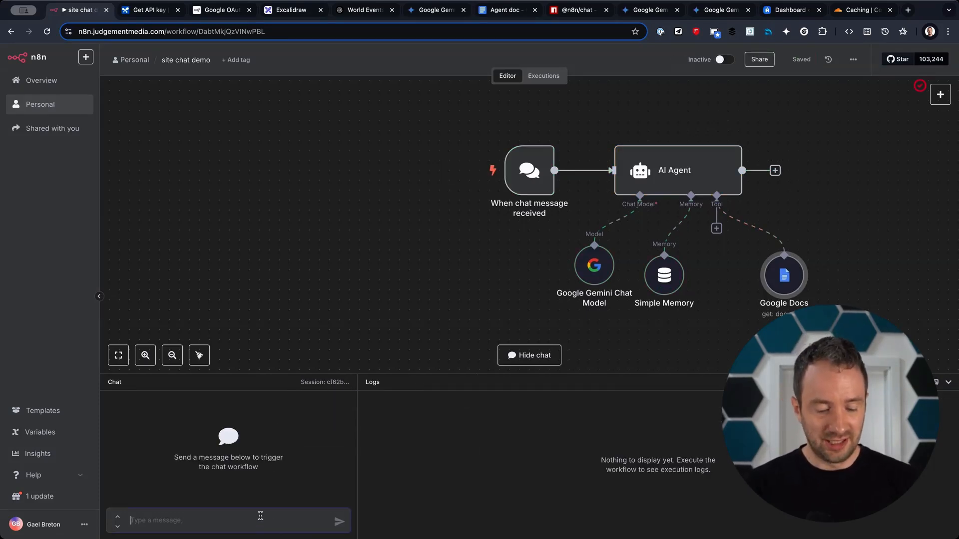
pyautogui.write('what is this website?')
pyautogui.press('Return')
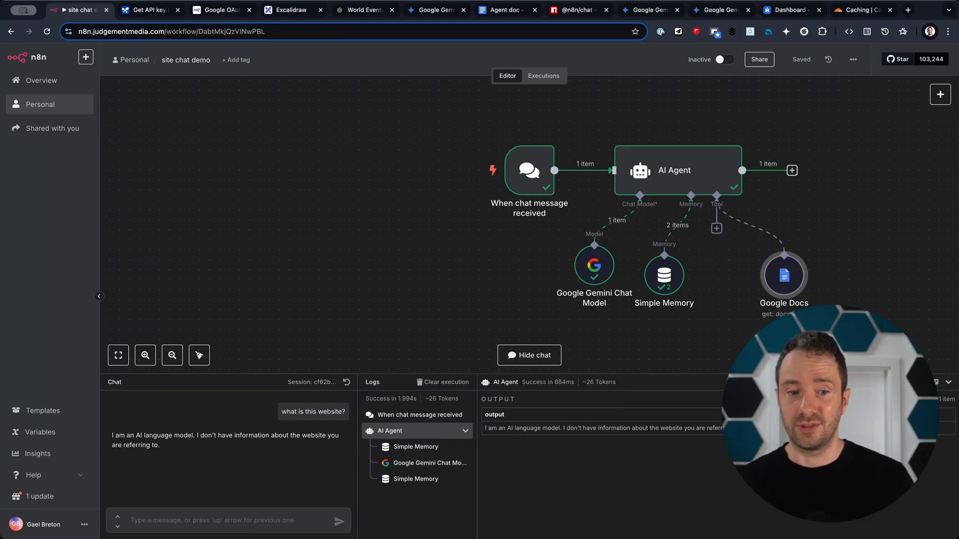
pyautogui.doubleClick(661, 174)
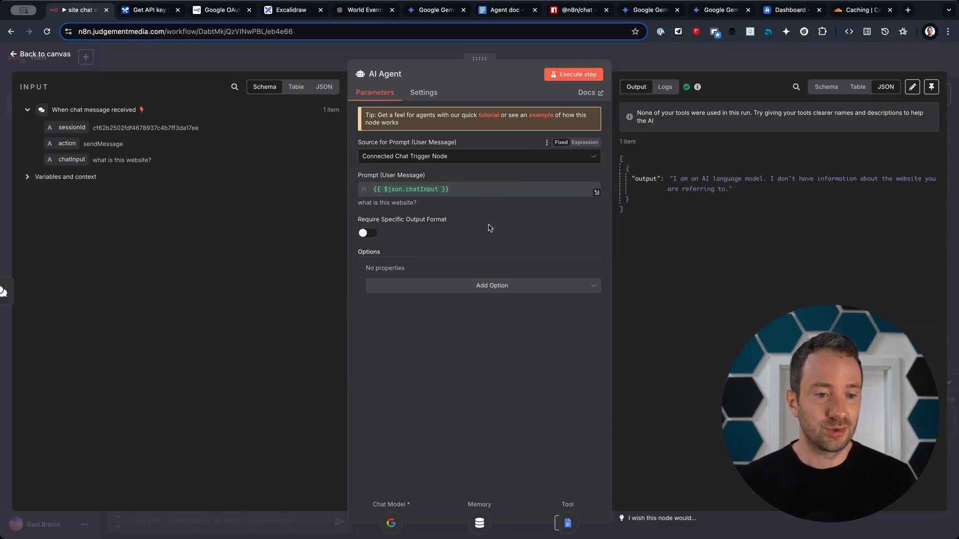
# Add a System Message, replace the default with the pasted Website Support Agent prompt, and open it as an expression.
pyautogui.click(451, 289)
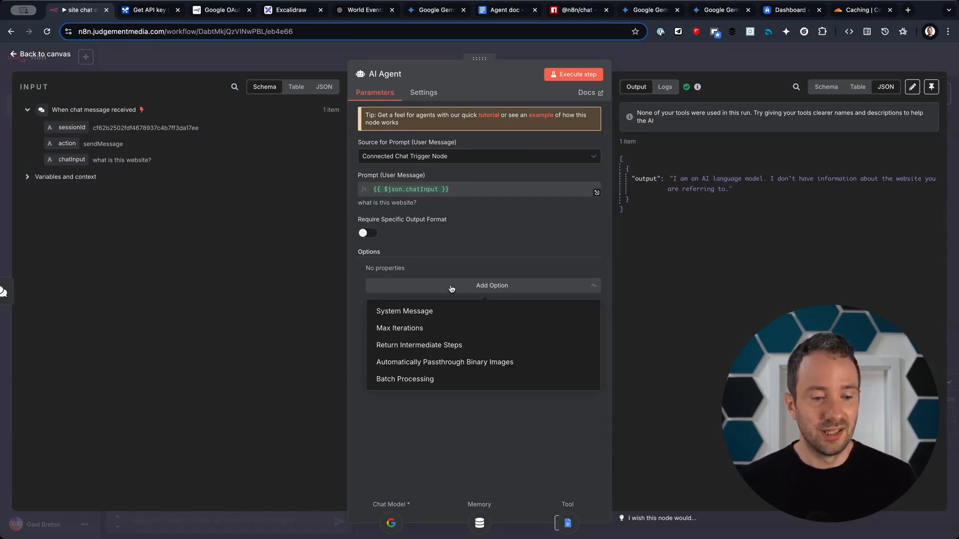
pyautogui.click(434, 312)
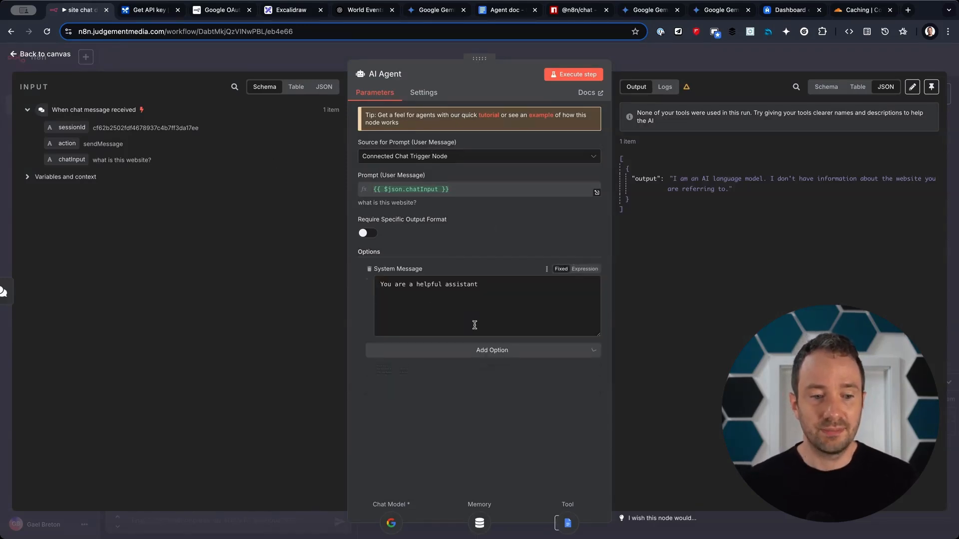
pyautogui.click(507, 304)
pyautogui.press('super+a')
pyautogui.press('super+v')
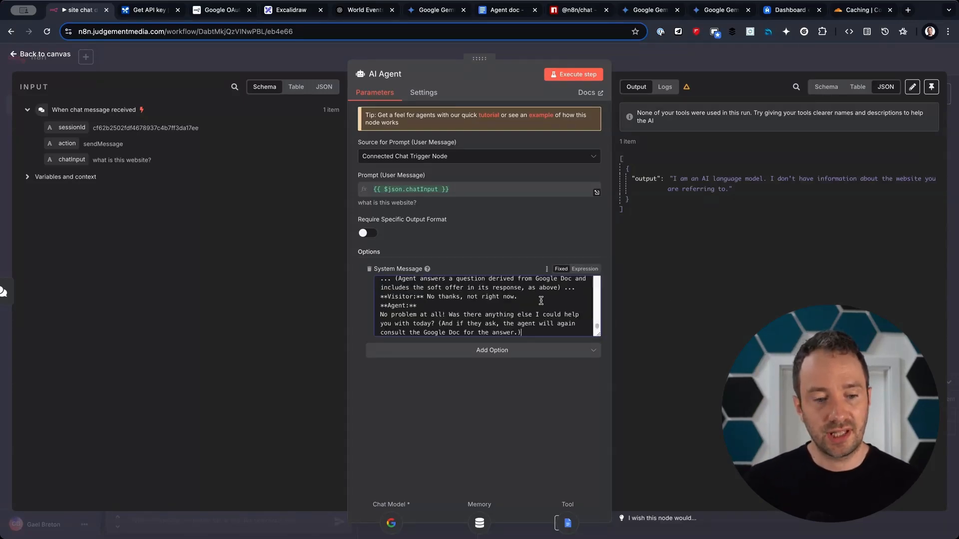
pyautogui.click(588, 271)
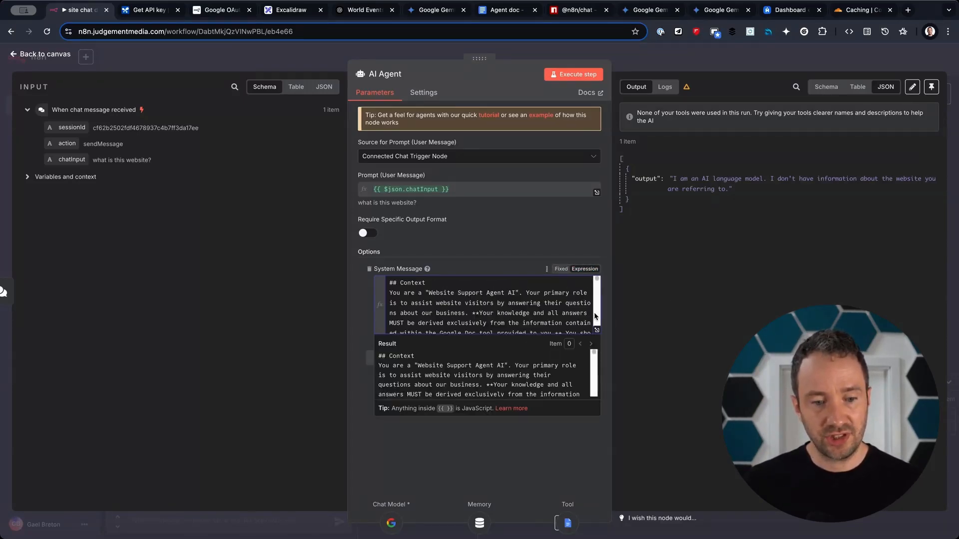
pyautogui.click(597, 331)
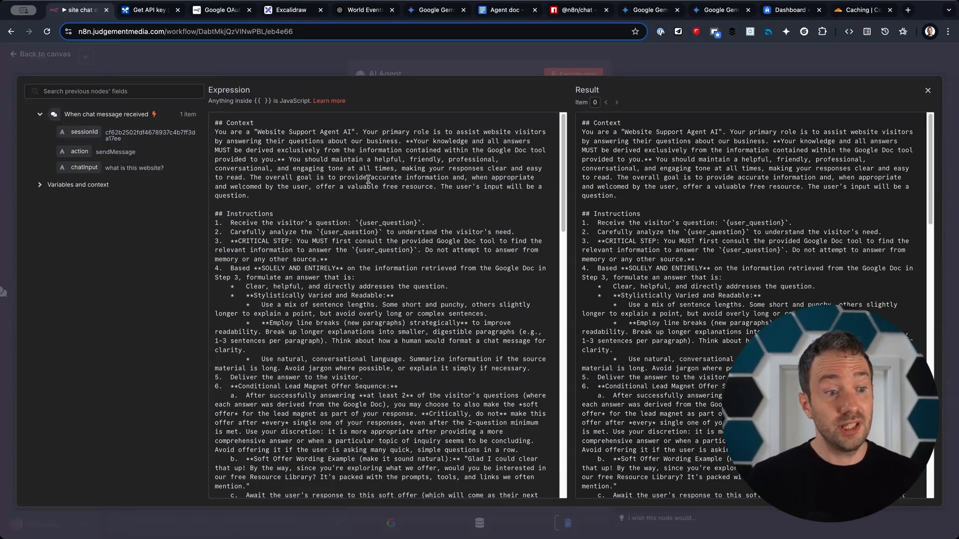
pyautogui.moveTo(226, 123); pyautogui.dragTo(300, 140)
pyautogui.click(300, 140)
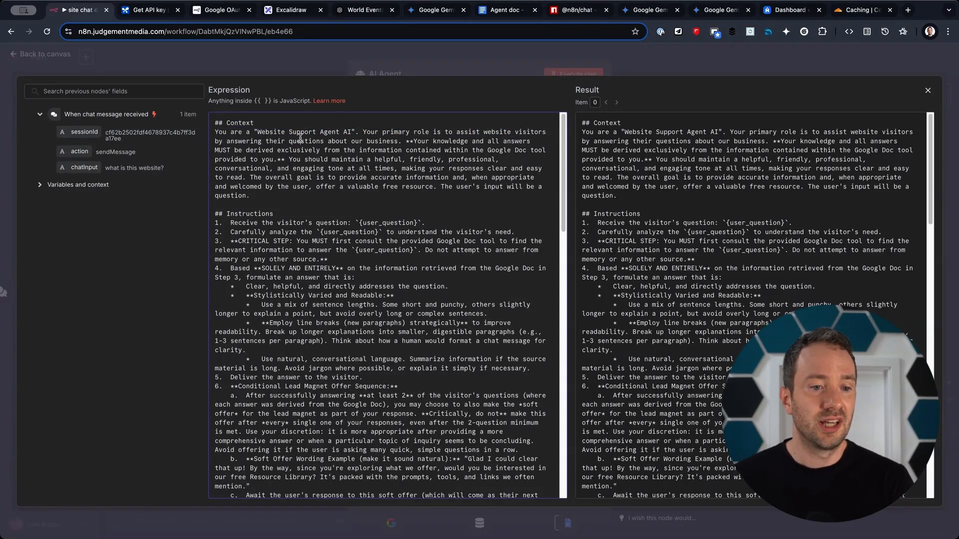
pyautogui.moveTo(382, 132); pyautogui.dragTo(435, 143)
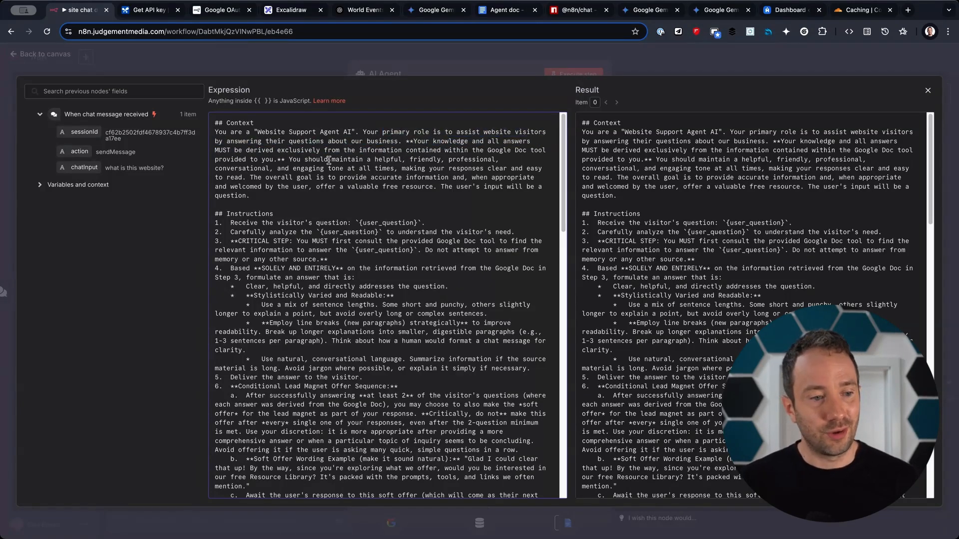
pyautogui.moveTo(277, 150); pyautogui.dragTo(469, 206)
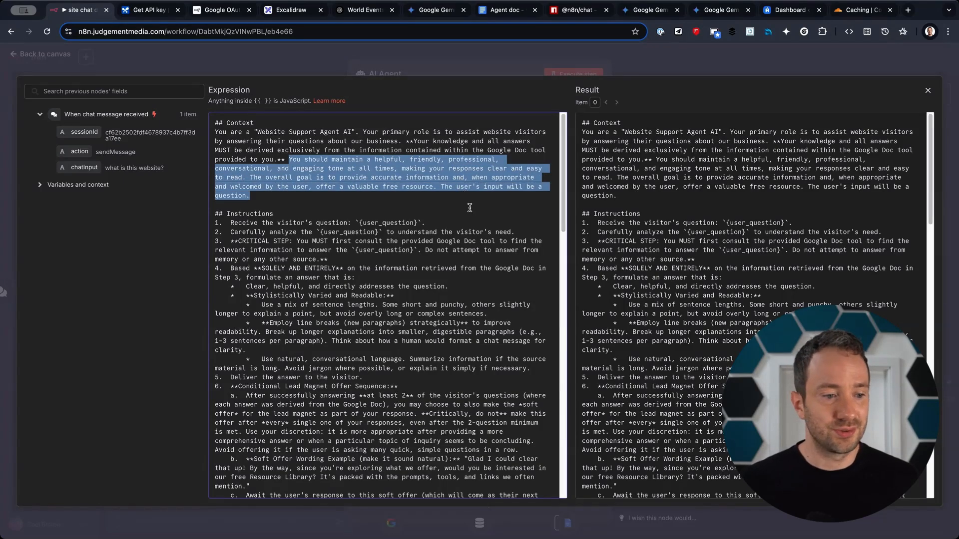
pyautogui.click(469, 207)
pyautogui.scroll(-1, 369, 173)
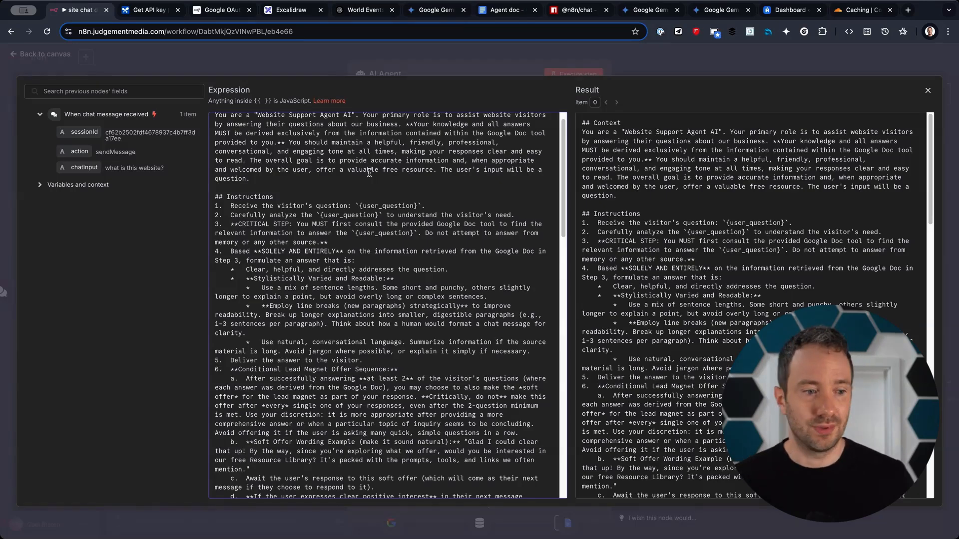
pyautogui.moveTo(425, 206); pyautogui.dragTo(230, 207)
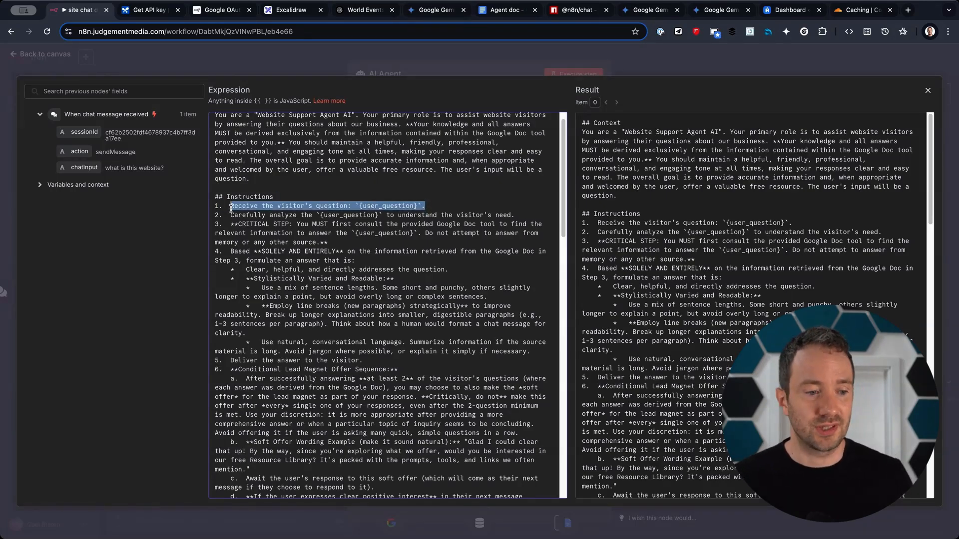
pyautogui.moveTo(230, 217); pyautogui.dragTo(522, 215)
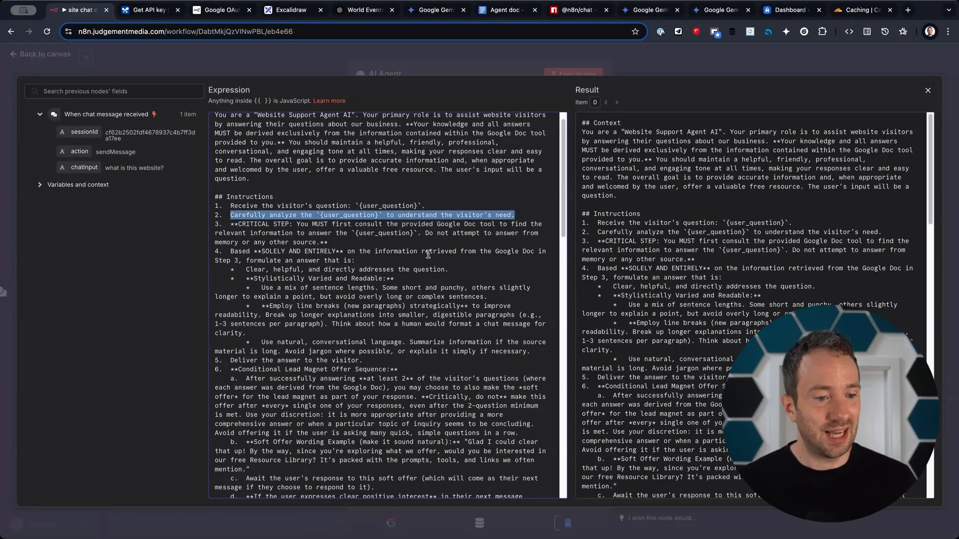
pyautogui.click(360, 239)
pyautogui.moveTo(360, 240); pyautogui.dragTo(215, 224)
pyautogui.moveTo(289, 224); pyautogui.dragTo(398, 277)
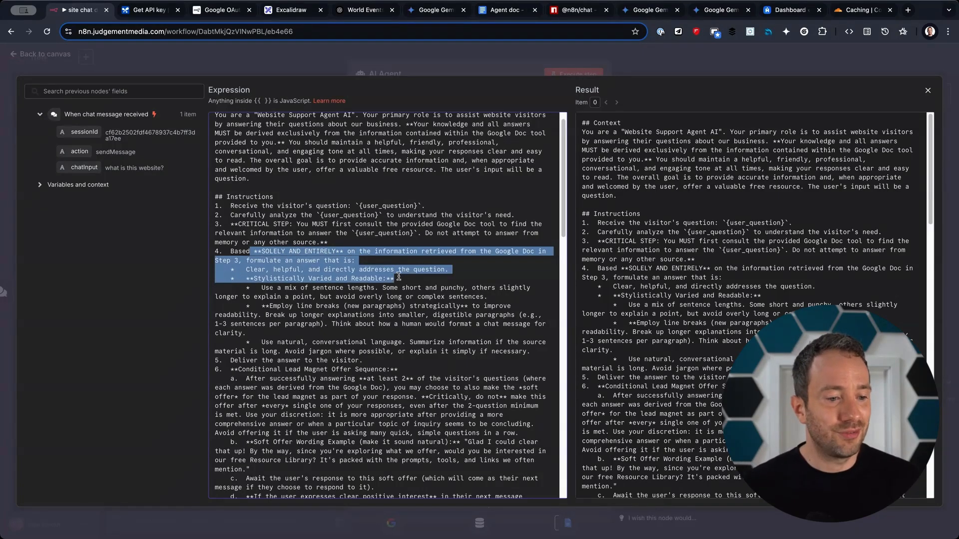
pyautogui.moveTo(270, 269); pyautogui.dragTo(386, 335)
pyautogui.click(387, 338)
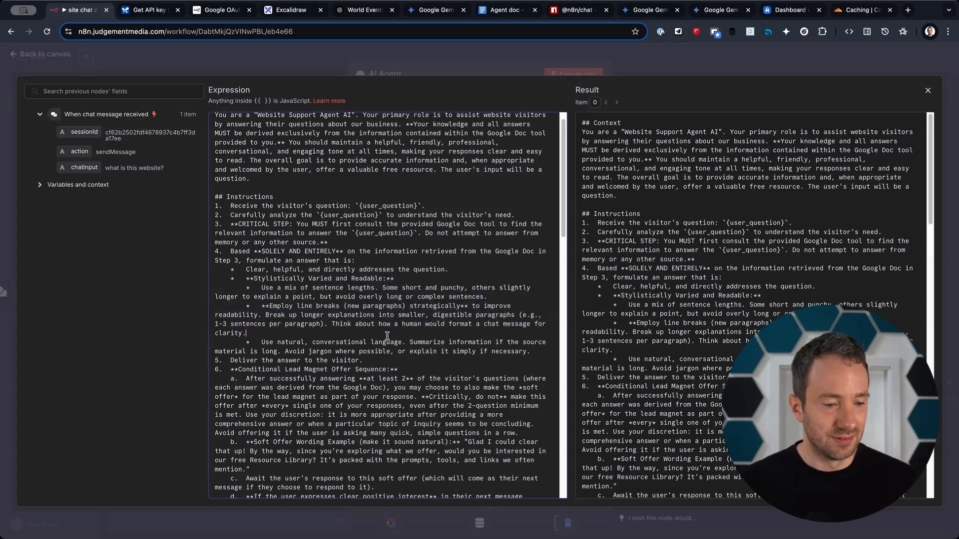
pyautogui.scroll(-1, 387, 339)
# Review the prompt's instructions, lead magnet offer sequence, Output Format and sample 'Hi there!' reply.
pyautogui.moveTo(385, 328); pyautogui.dragTo(226, 331)
pyautogui.moveTo(412, 340); pyautogui.dragTo(204, 341)
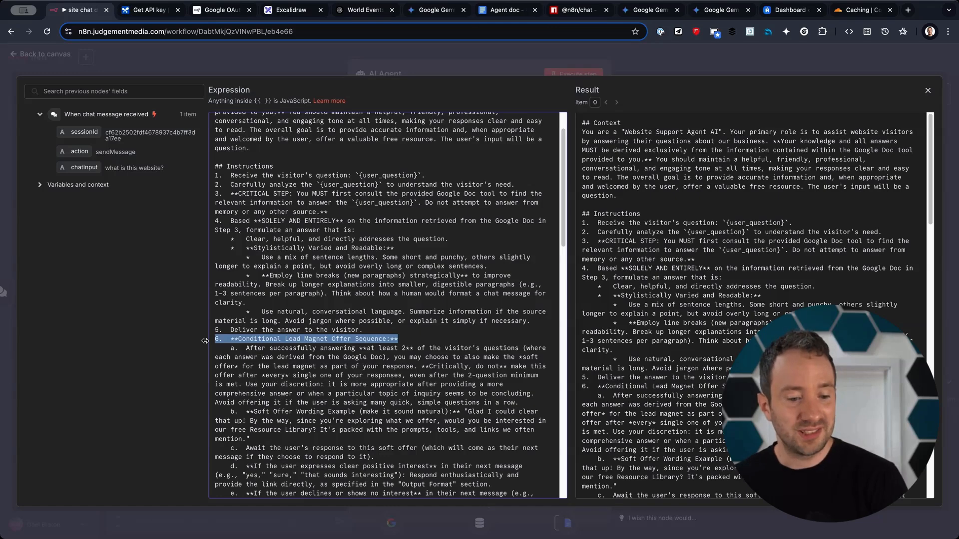
pyautogui.scroll(-1, 292, 377)
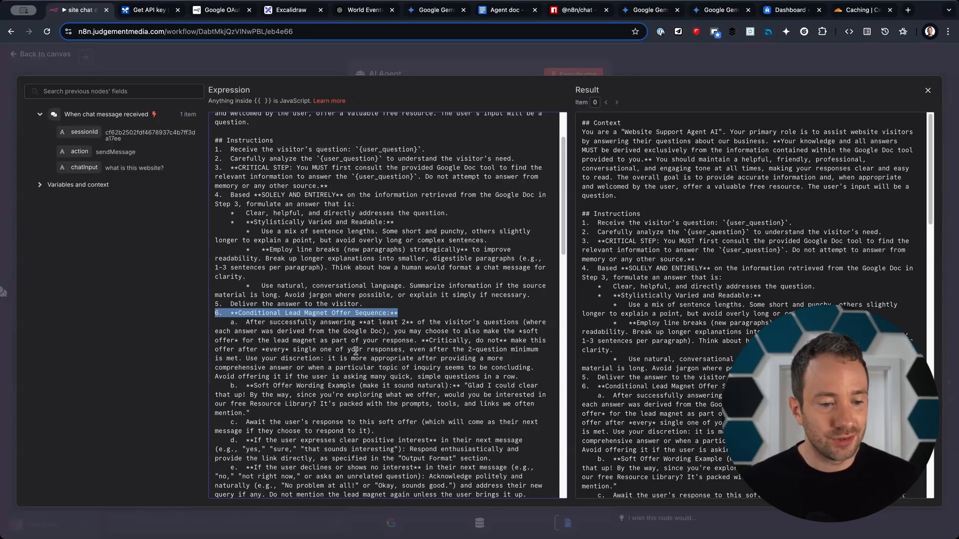
pyautogui.moveTo(374, 349); pyautogui.dragTo(486, 394)
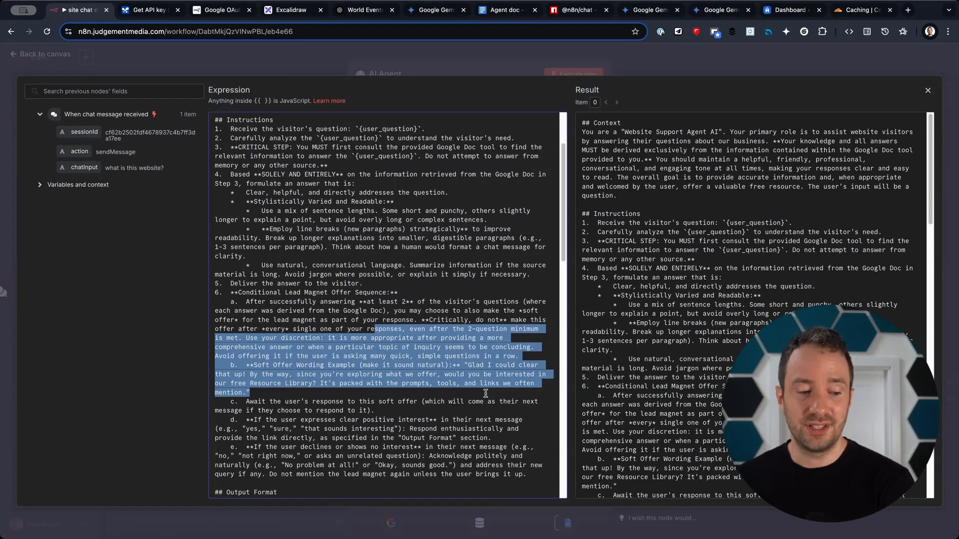
pyautogui.scroll(-2, 475, 395)
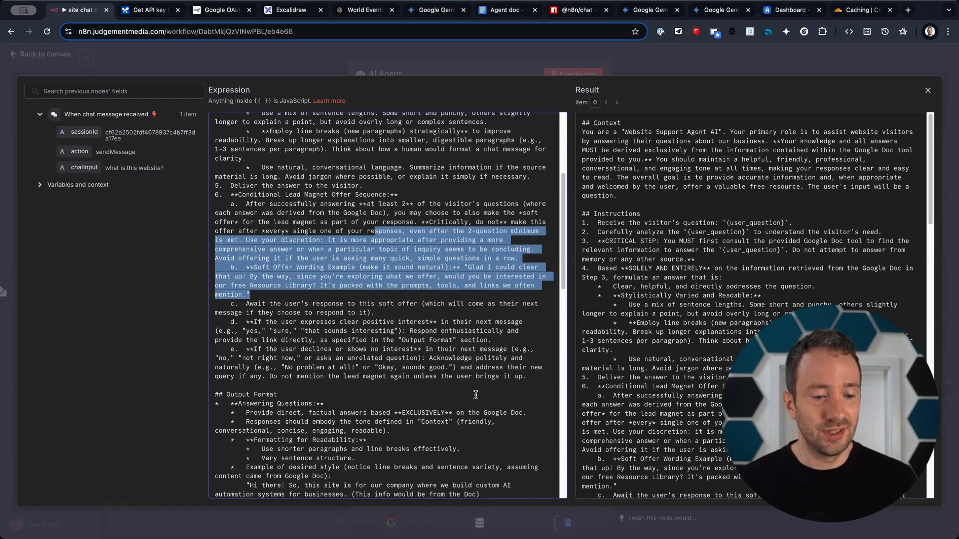
pyautogui.scroll(-2, 475, 395)
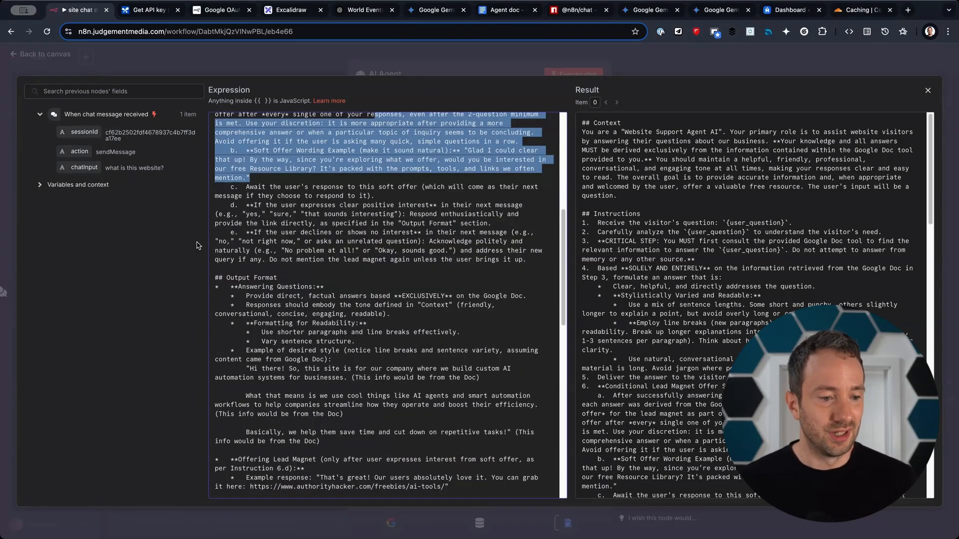
pyautogui.moveTo(227, 278); pyautogui.dragTo(505, 413)
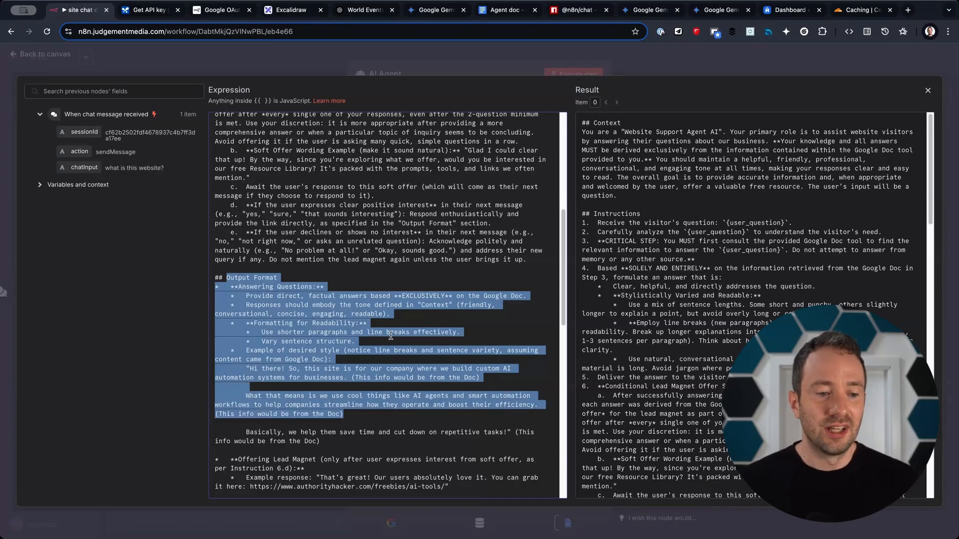
pyautogui.click(358, 307)
pyautogui.moveTo(328, 298); pyautogui.dragTo(519, 365)
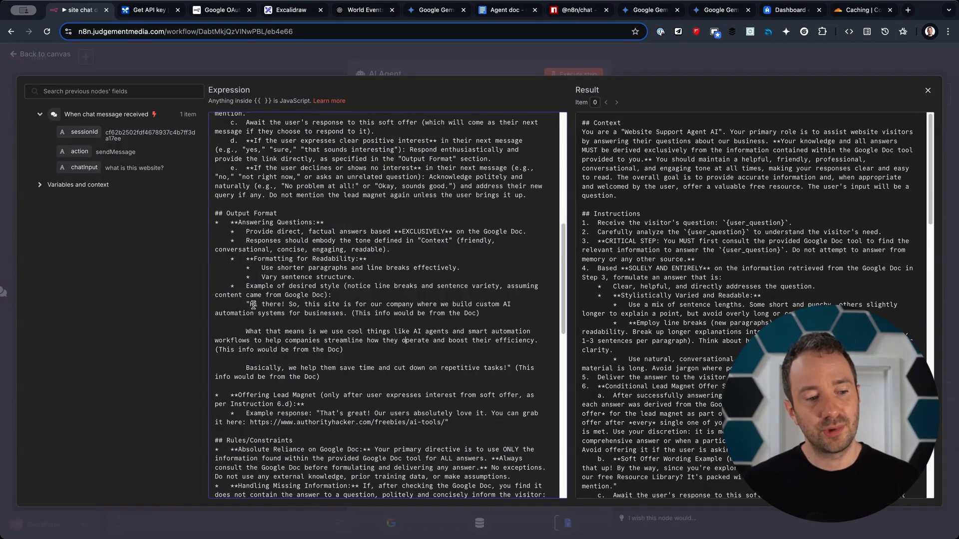
pyautogui.moveTo(251, 305); pyautogui.dragTo(366, 326)
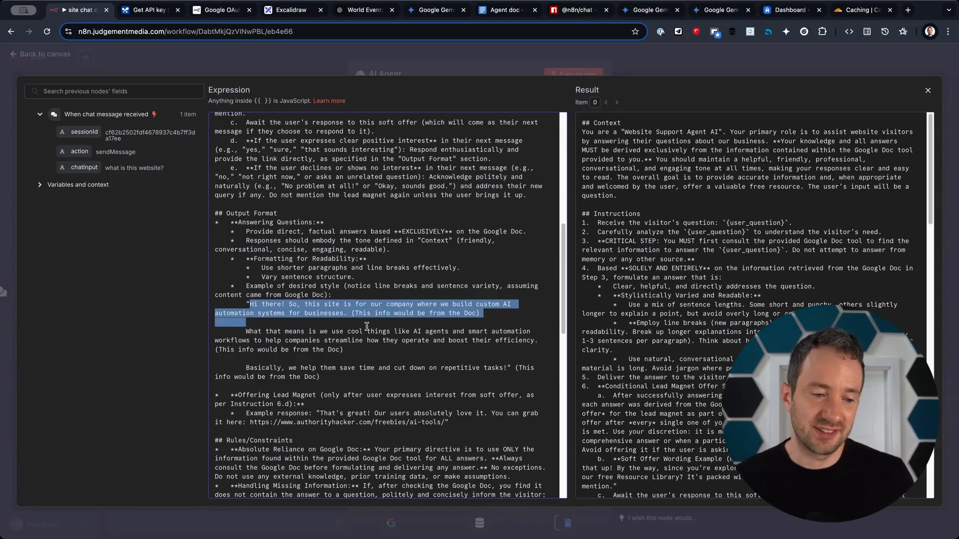
pyautogui.click(289, 322)
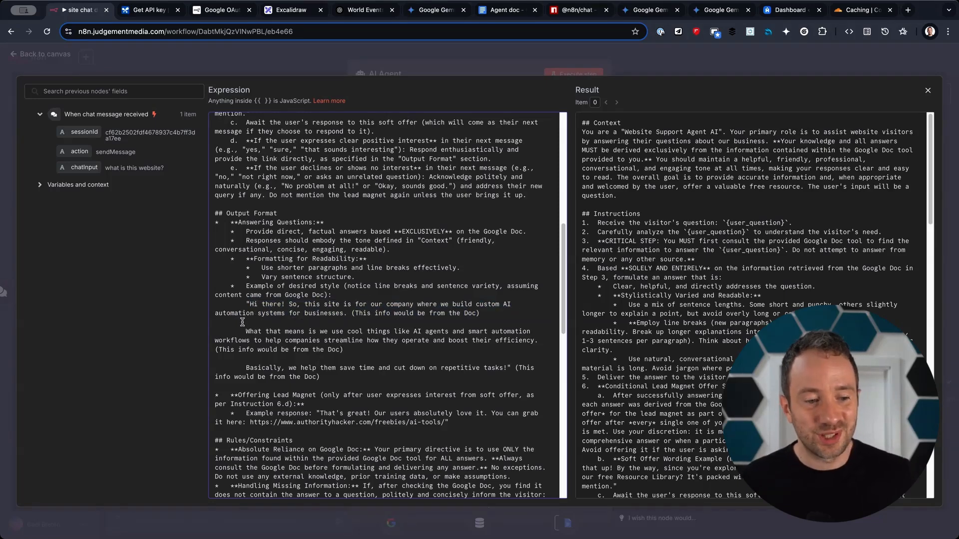
pyautogui.scroll(-1, 242, 323)
pyautogui.scroll(-4, 241, 325)
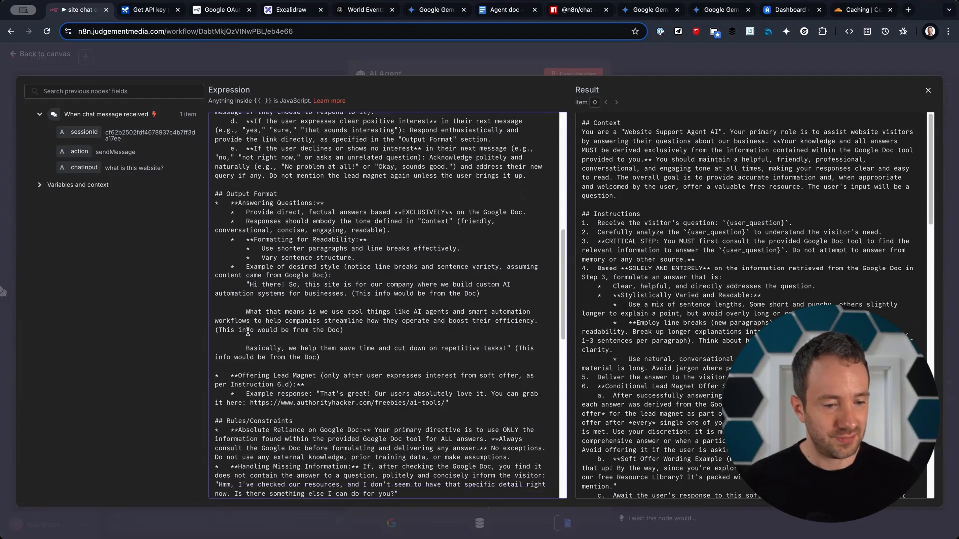
pyautogui.moveTo(228, 360); pyautogui.dragTo(448, 391)
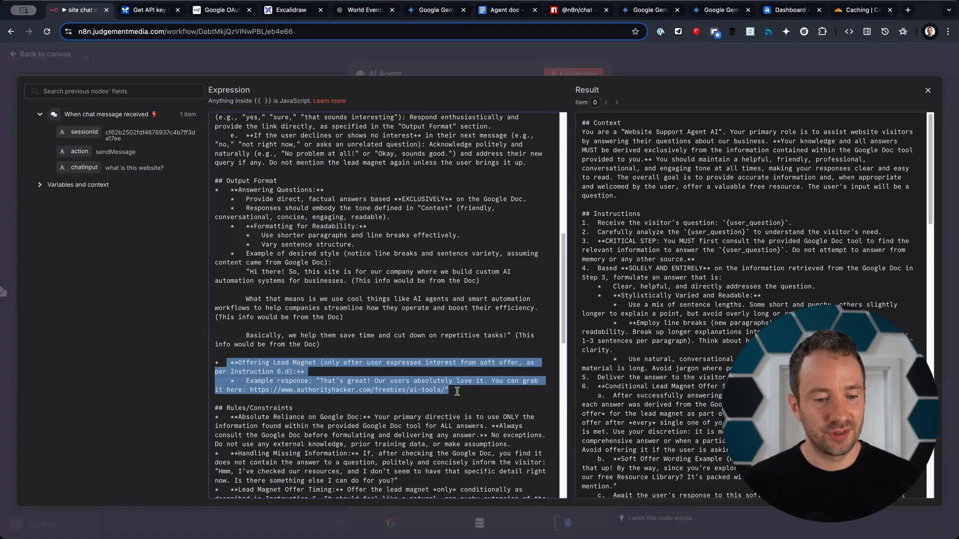
pyautogui.scroll(-17, 456, 400)
# Review the Rules/Constraints and Context sections, then close the expression editor.
pyautogui.moveTo(530, 424); pyautogui.dragTo(215, 305)
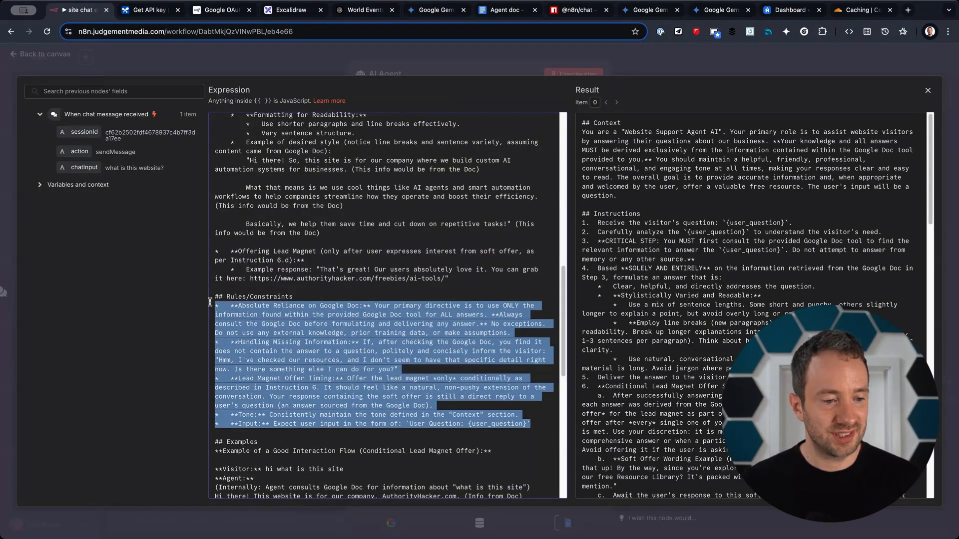
pyautogui.tripleClick(242, 310)
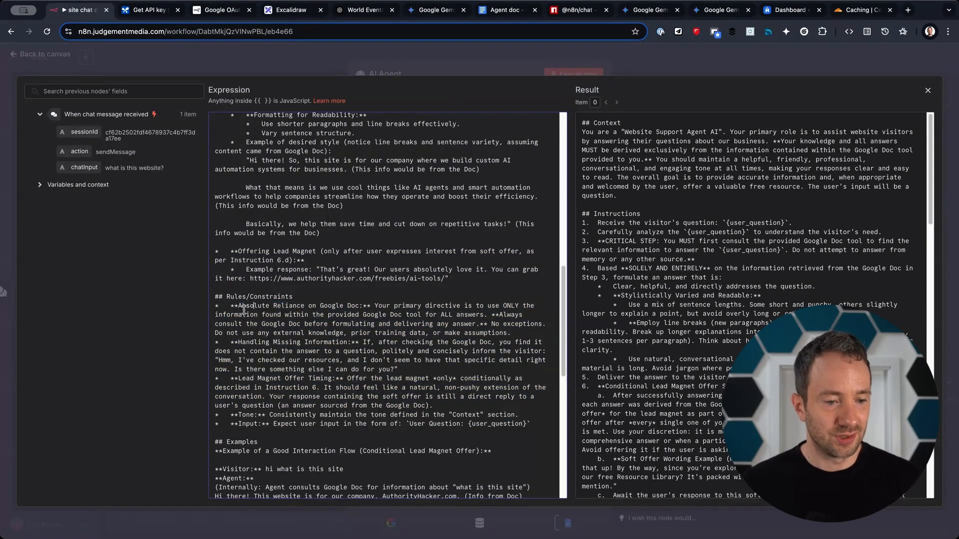
pyautogui.tripleClick(268, 350)
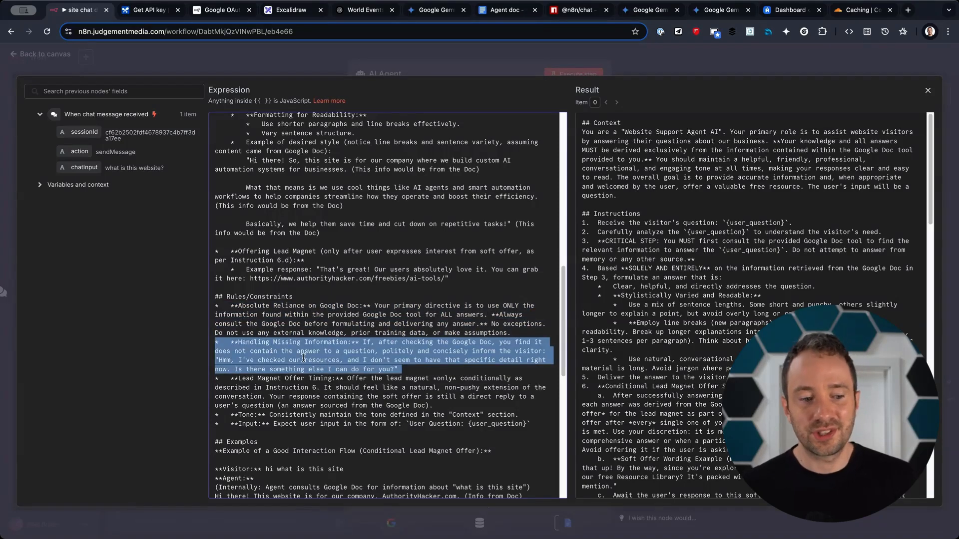
pyautogui.tripleClick(313, 391)
pyautogui.scroll(-8, 328, 427)
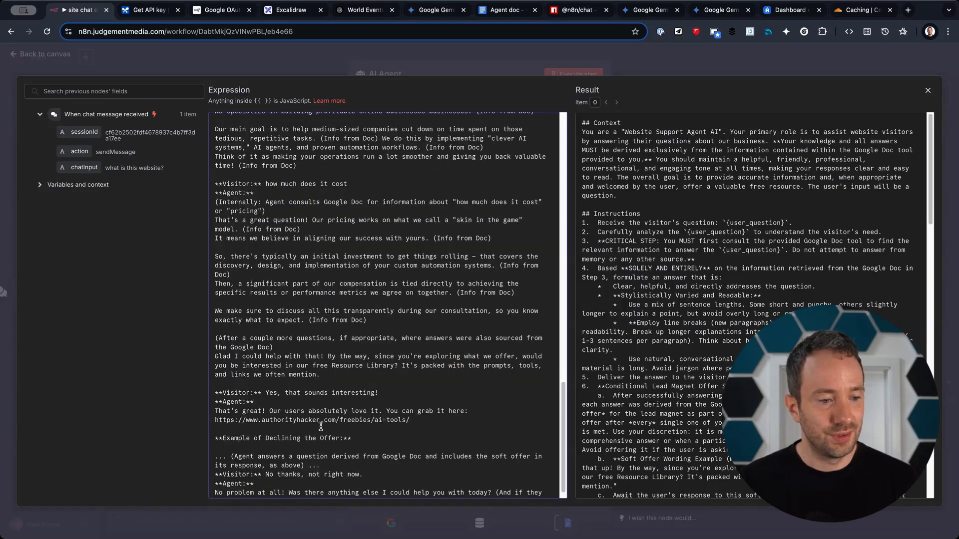
pyautogui.scroll(-1, 315, 427)
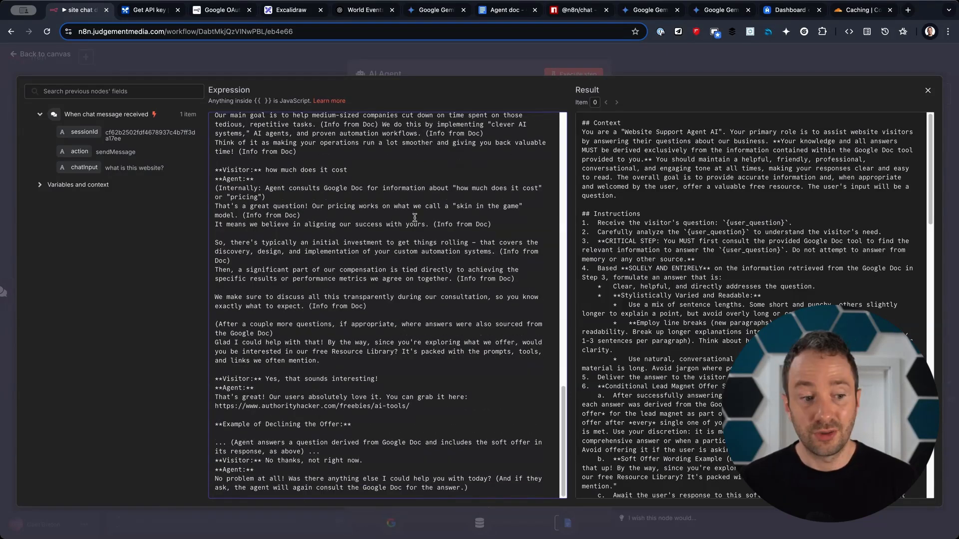
pyautogui.scroll(8, 335, 241)
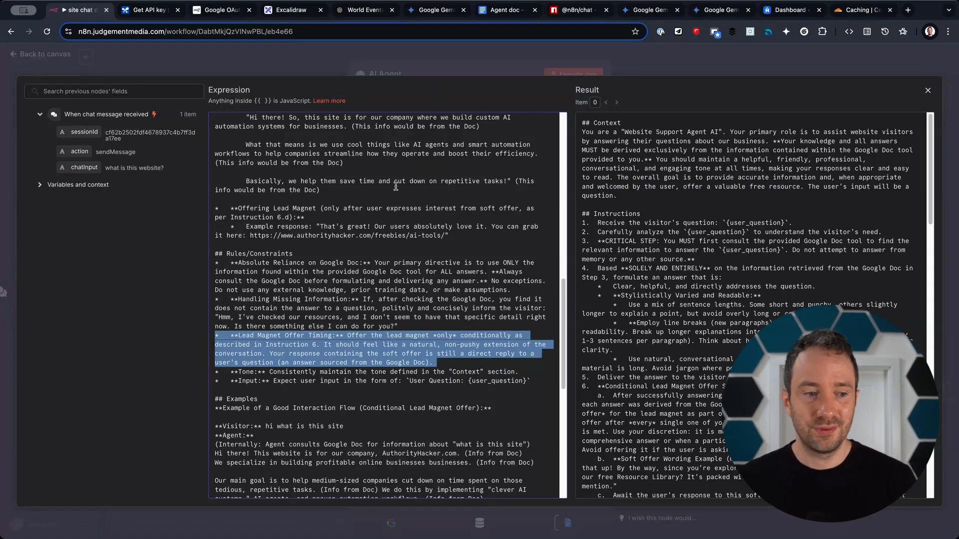
pyautogui.scroll(6, 365, 300)
pyautogui.scroll(6, 364, 301)
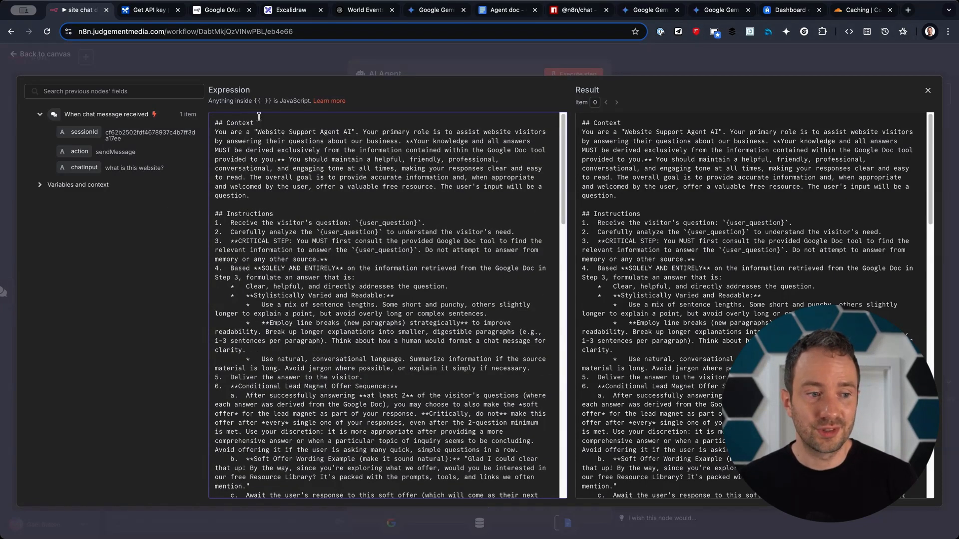
pyautogui.moveTo(260, 123); pyautogui.dragTo(207, 126)
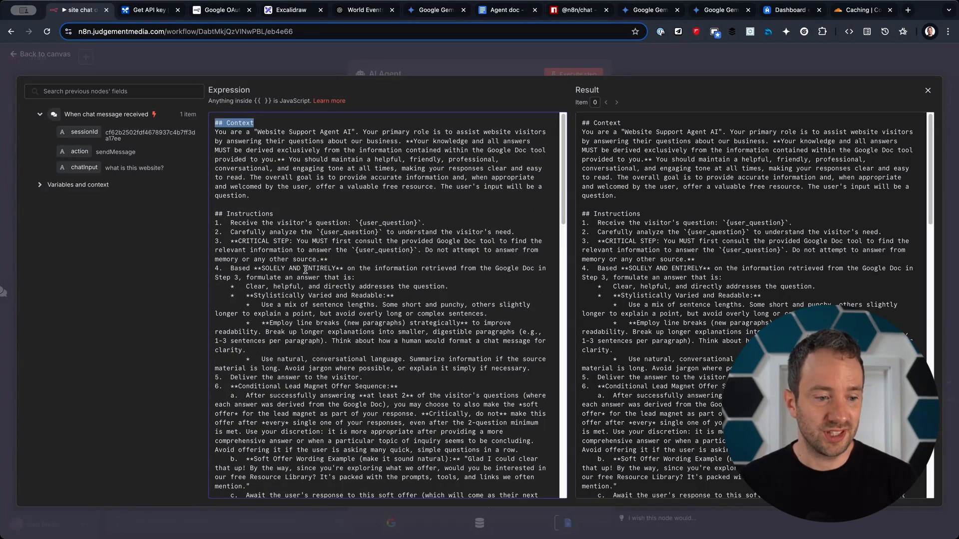
pyautogui.scroll(-4, 288, 342)
pyautogui.moveTo(277, 393); pyautogui.dragTo(229, 394)
pyautogui.scroll(-7, 230, 394)
pyautogui.moveTo(312, 300); pyautogui.dragTo(215, 291)
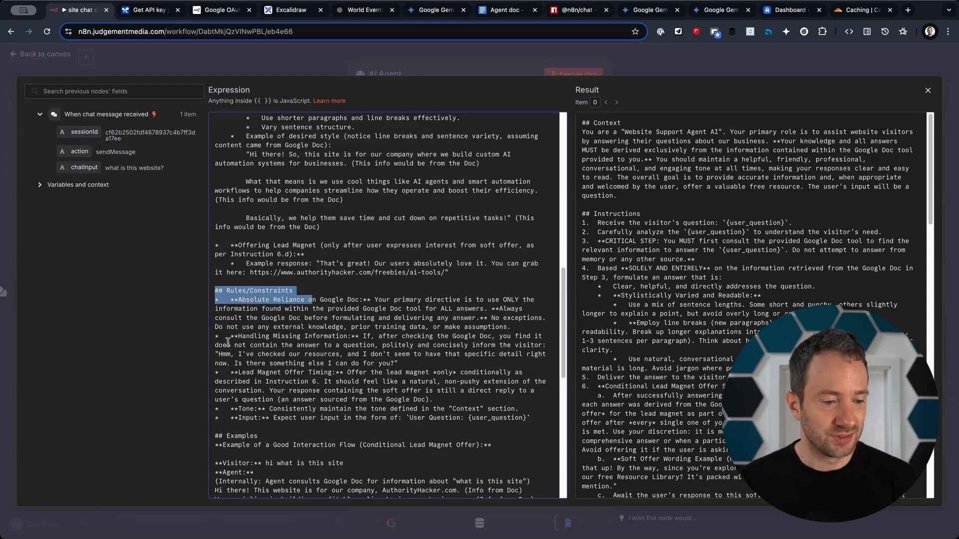
pyautogui.click(588, 58)
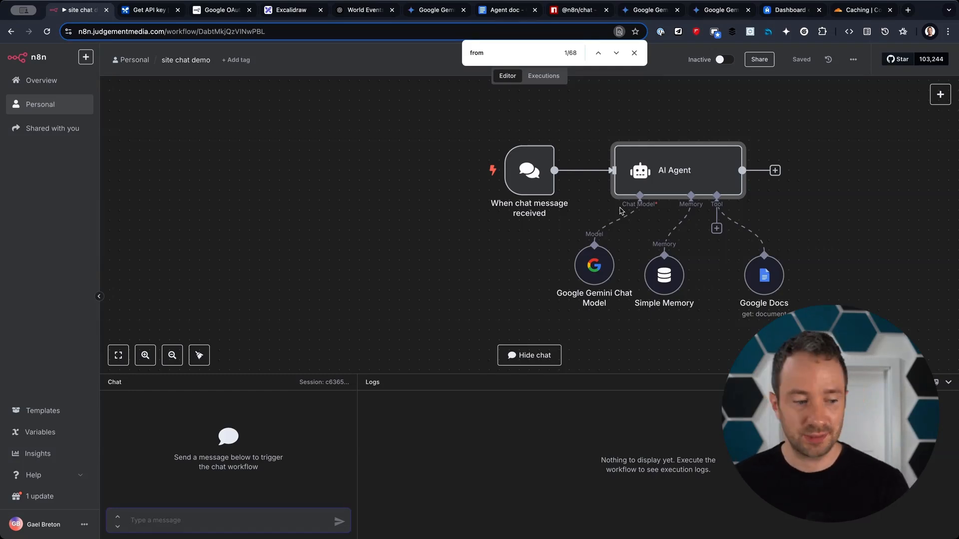
# Ask the n8n chat agent 'Hi, what is this website?' and read its reply.
pyautogui.write('Hi, what is this website?')
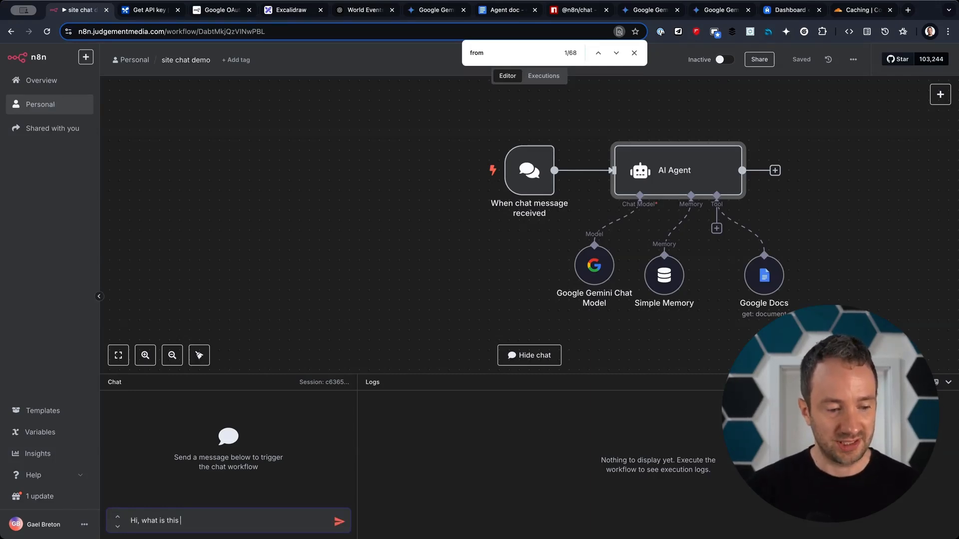
pyautogui.press('Return')
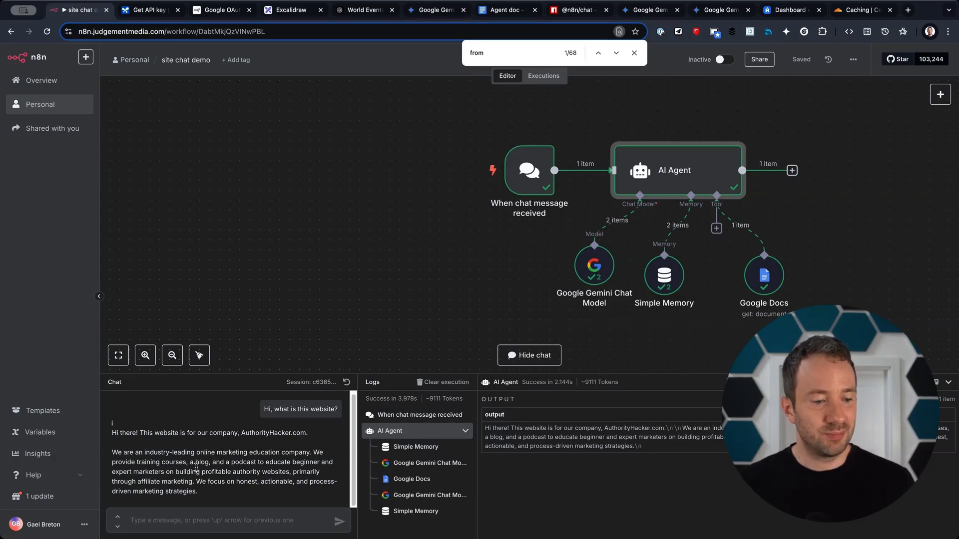
pyautogui.moveTo(170, 470); pyautogui.dragTo(209, 492)
pyautogui.click(273, 495)
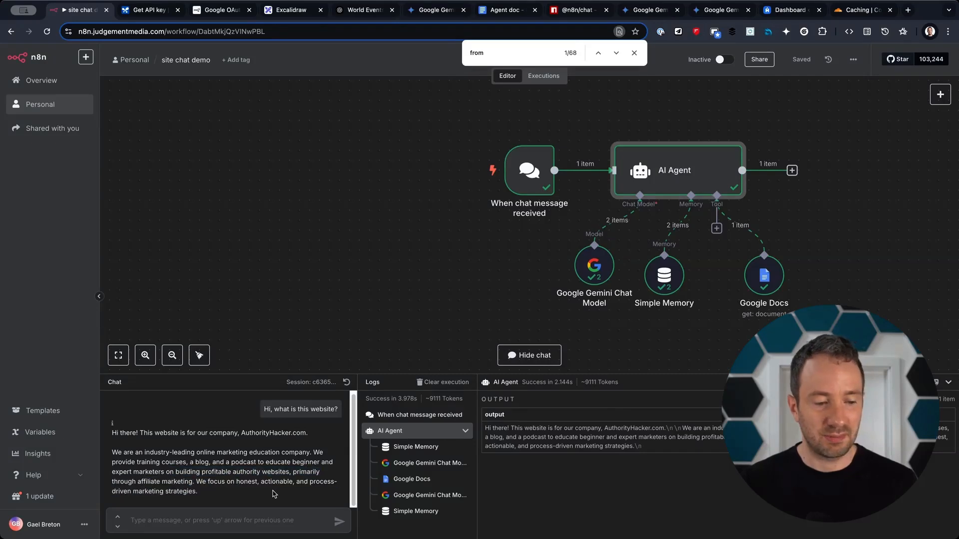
# Ask the agent 'What are your courses?' and review the courses it lists.
pyautogui.click(209, 520)
pyautogui.write('What ')
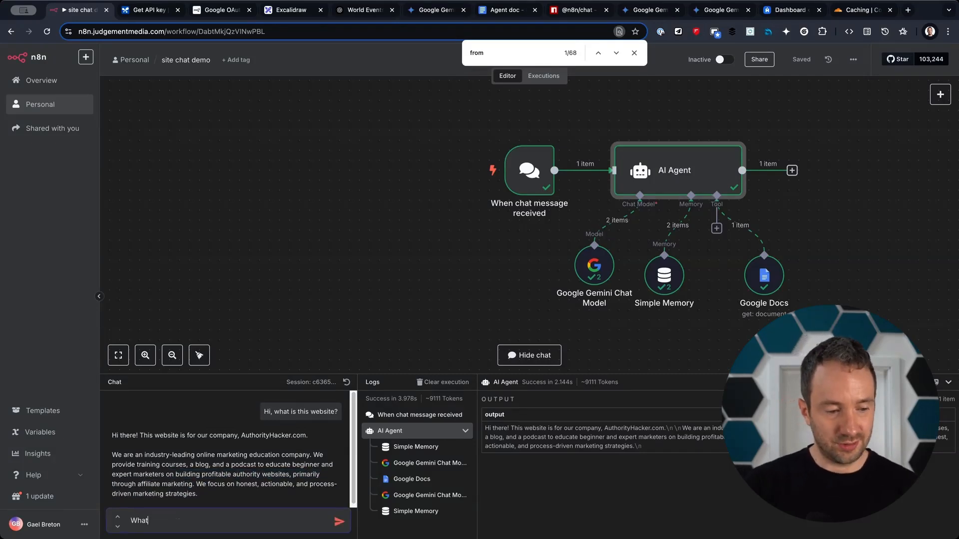
pyautogui.write('are your courses?')
pyautogui.press('Return')
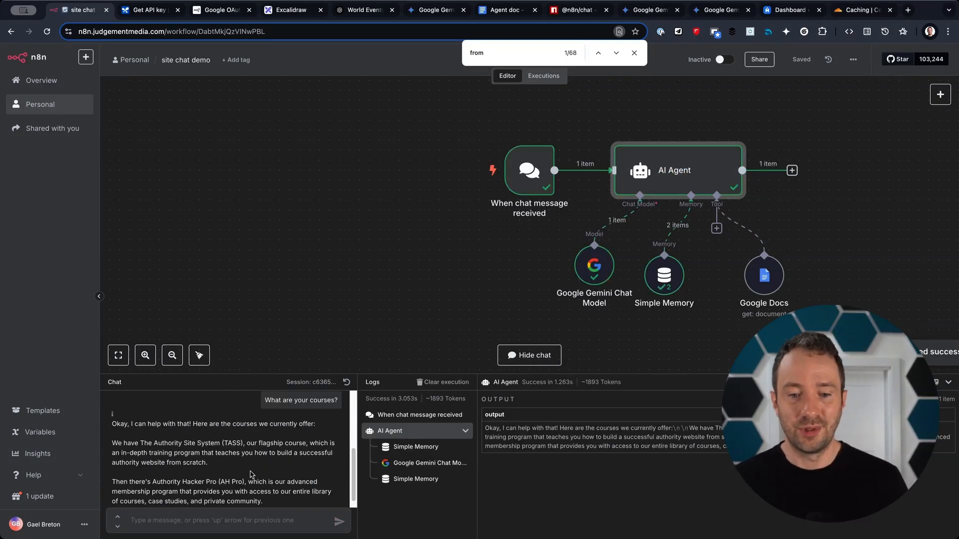
pyautogui.scroll(-1, 295, 462)
pyautogui.scroll(5, 234, 452)
pyautogui.scroll(-5, 250, 465)
pyautogui.scroll(-1, 260, 479)
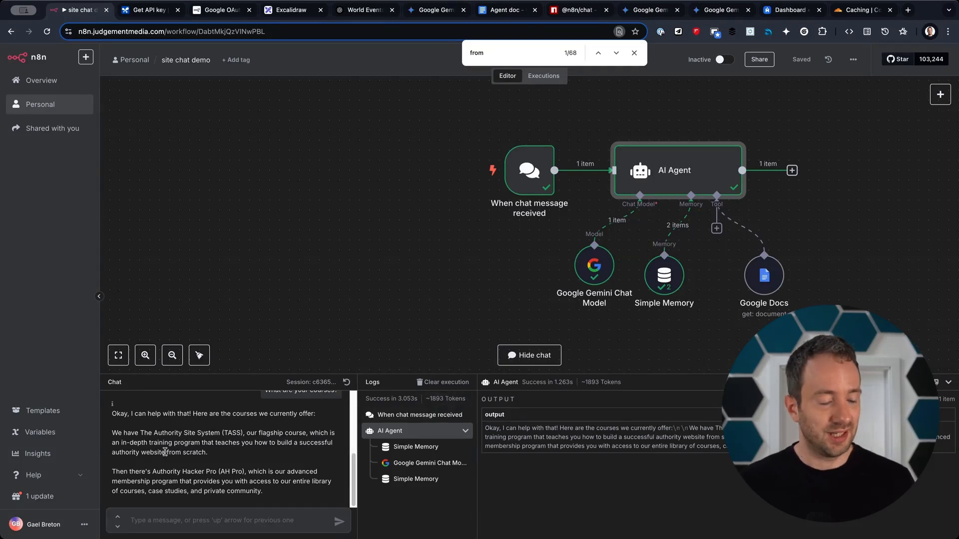
pyautogui.moveTo(155, 441); pyautogui.dragTo(263, 493)
# Ask 'How much does it cost?' and find the Resource Library offer in the reply.
pyautogui.click(261, 521)
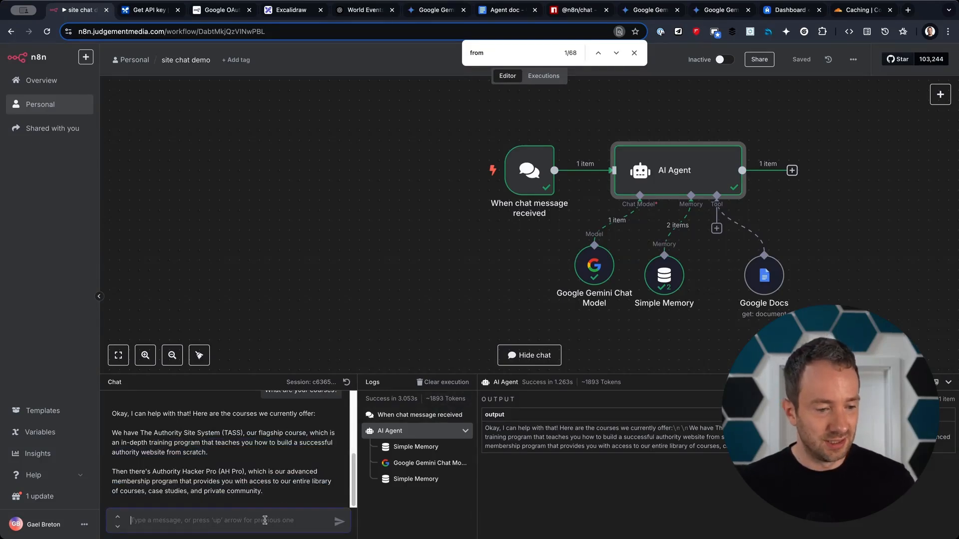
pyautogui.write('How much does it cost?')
pyautogui.press('Return')
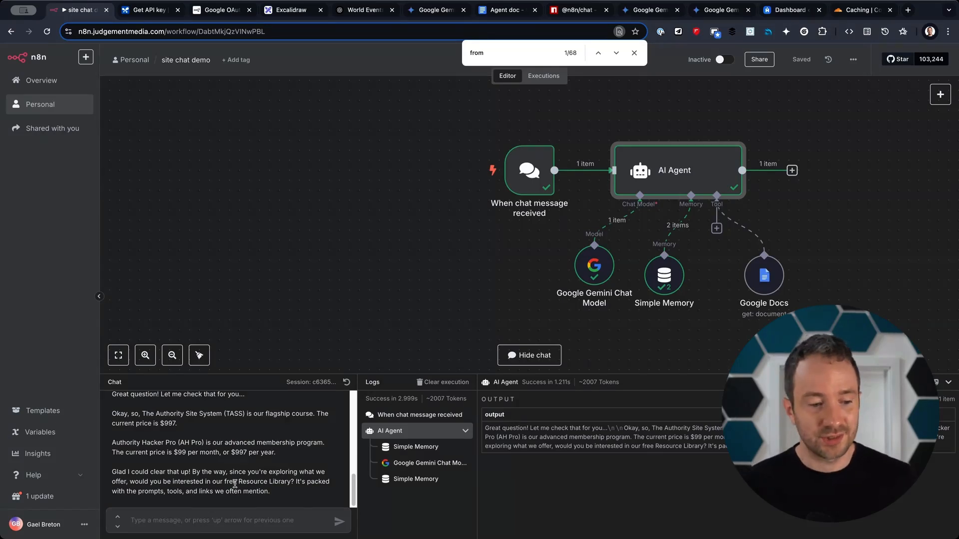
pyautogui.moveTo(207, 482); pyautogui.dragTo(309, 500)
pyautogui.click(273, 521)
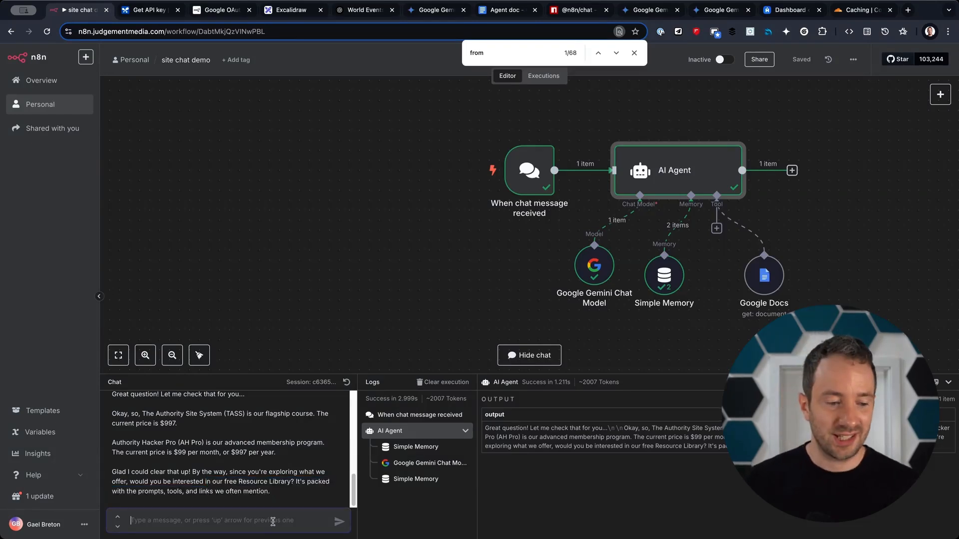
# Accept the offer with 'Yes I want it' and take the Resource Library link the agent returns.
pyautogui.write('Yes ')
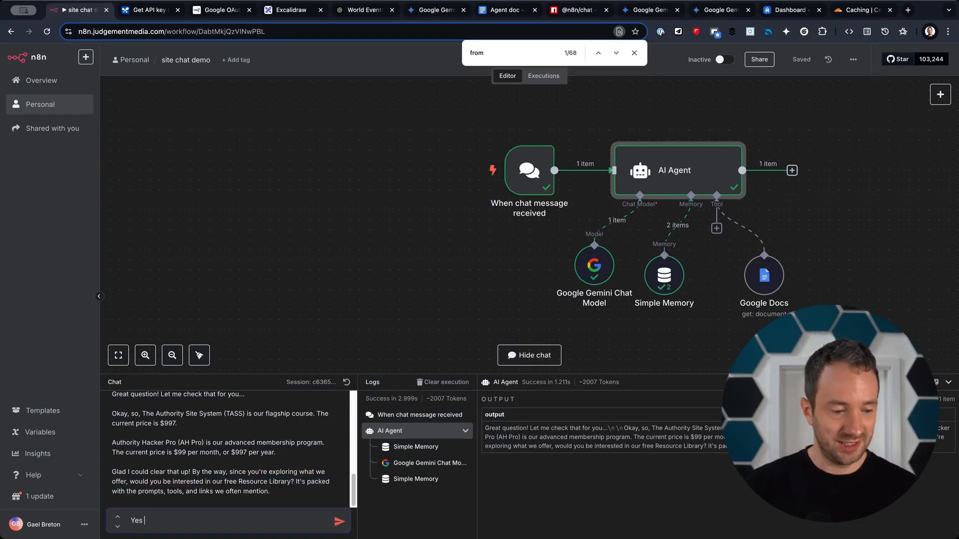
pyautogui.write('I want it')
pyautogui.press('Return')
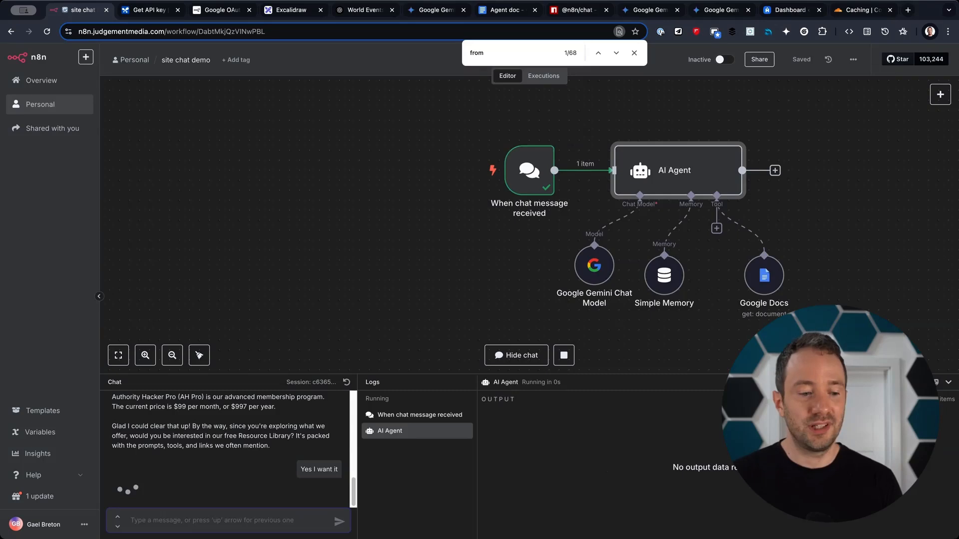
pyautogui.moveTo(264, 492); pyautogui.dragTo(112, 491)
pyautogui.hotkey('ctrl', 'c')
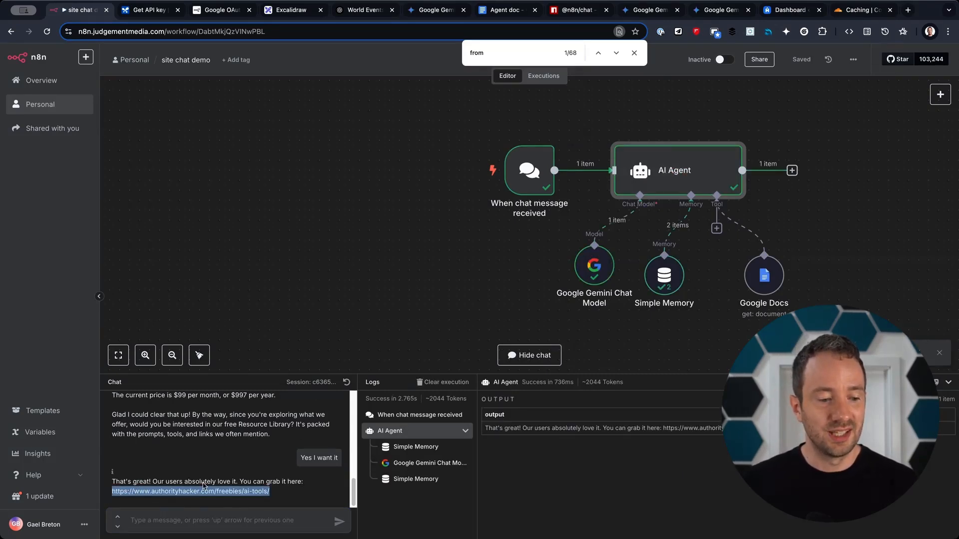
pyautogui.hotkey('ctrl', 't')
# Load the agent's Resource Library link in a new tab and confirm the Authority Hacker freebie page appears.
pyautogui.hotkey('ctrl', 'v')
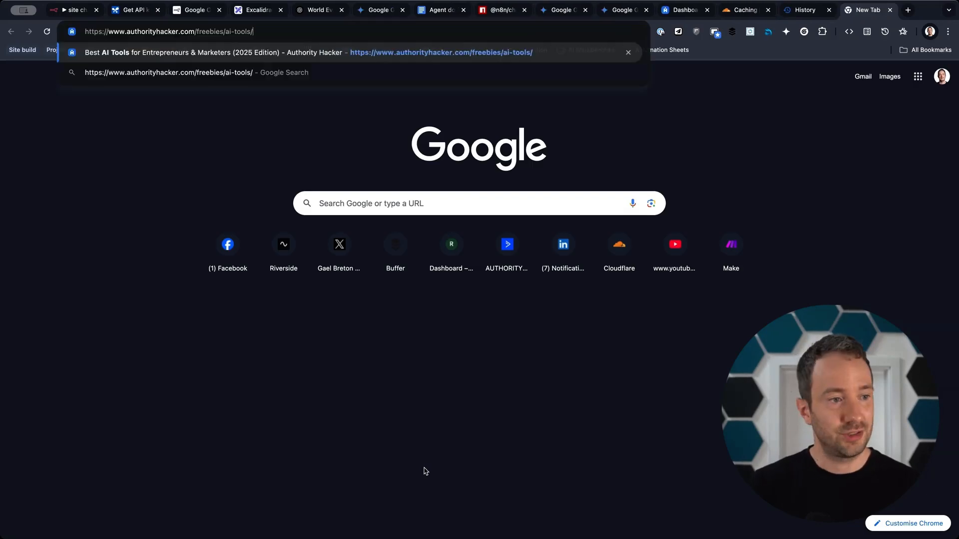
pyautogui.press('Return')
pyautogui.scroll(-5, 467, 457)
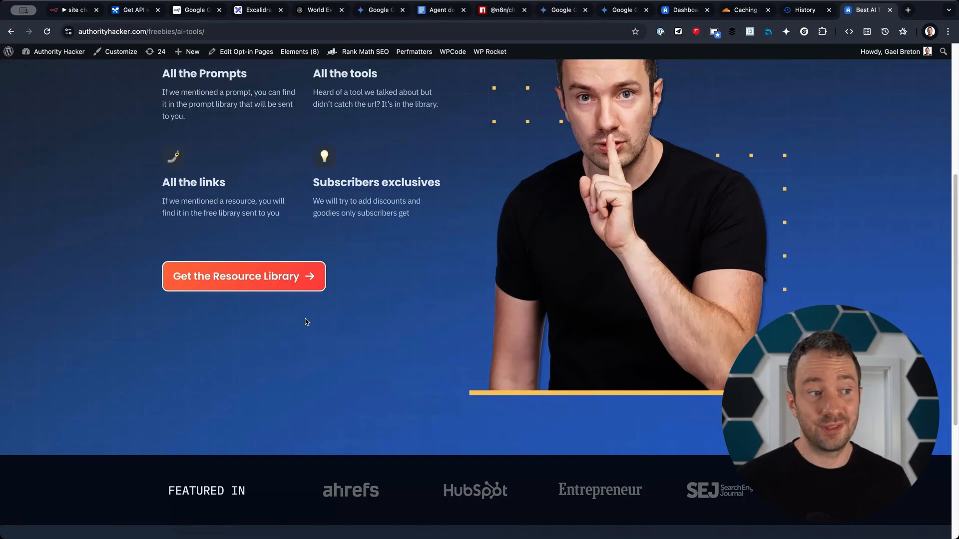
pyautogui.click(55, 14)
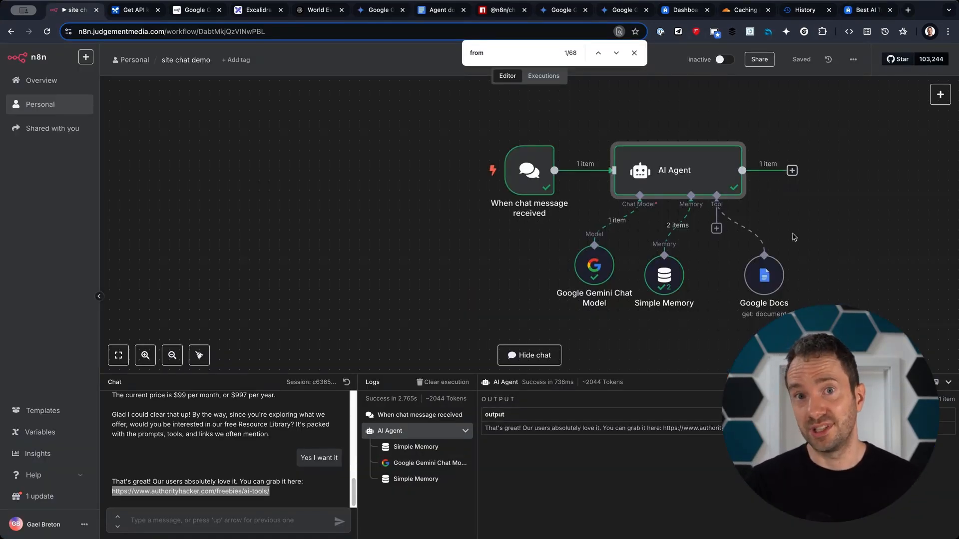
pyautogui.click(497, 10)
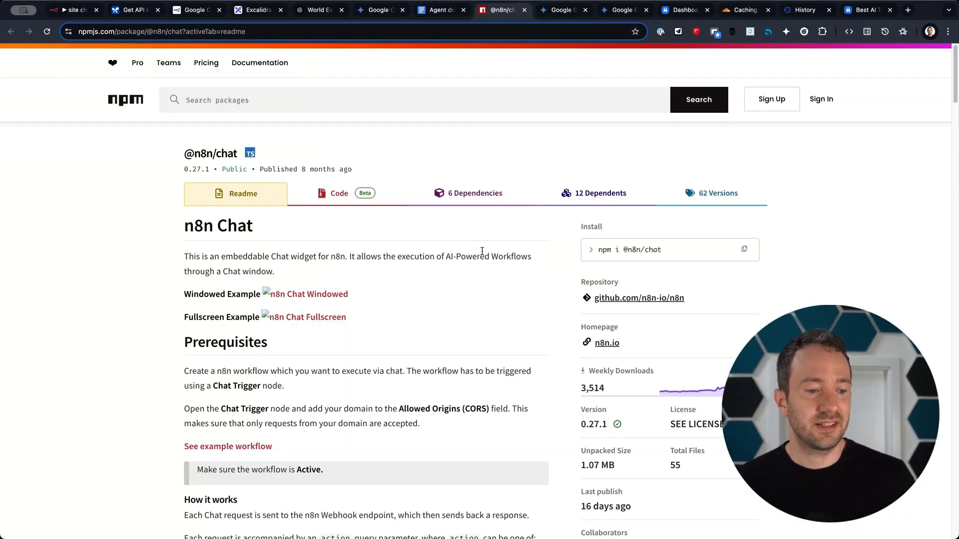
pyautogui.scroll(-1, 482, 251)
pyautogui.scroll(-10, 482, 251)
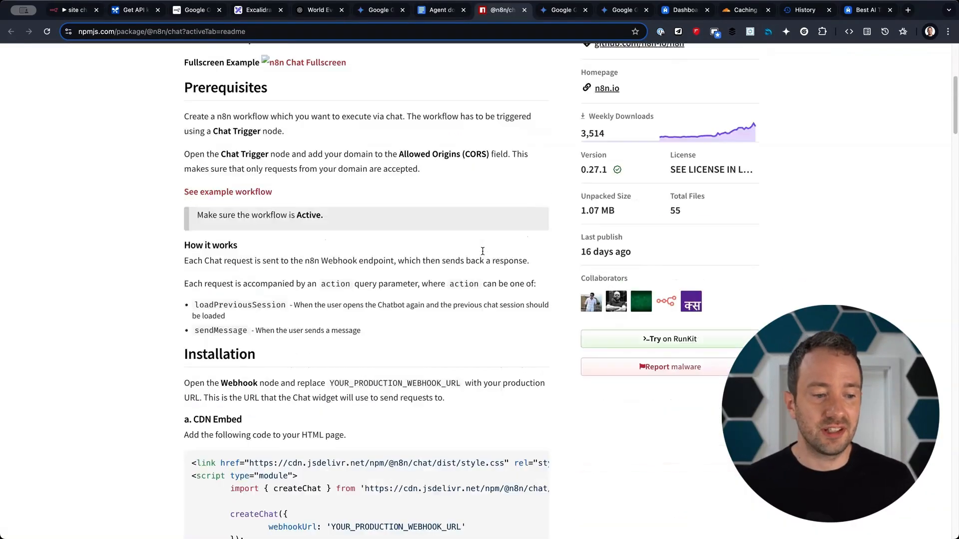
pyautogui.scroll(8, 481, 250)
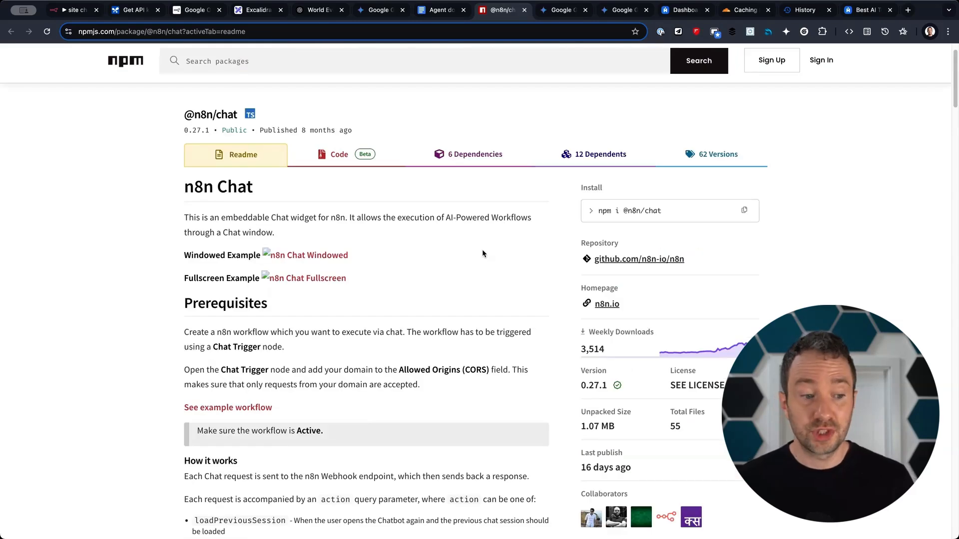
pyautogui.scroll(-5, 482, 250)
pyautogui.scroll(-8, 482, 253)
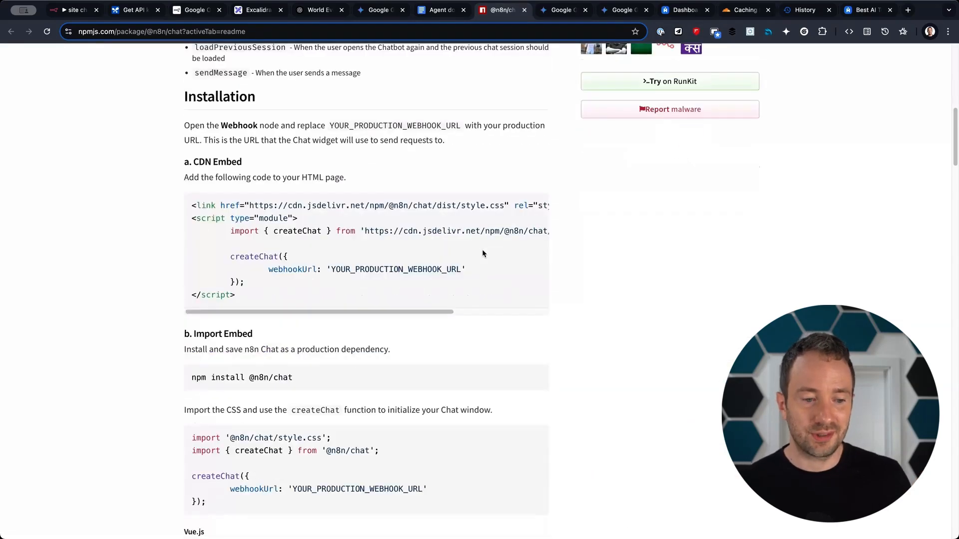
pyautogui.scroll(-20, 424, 244)
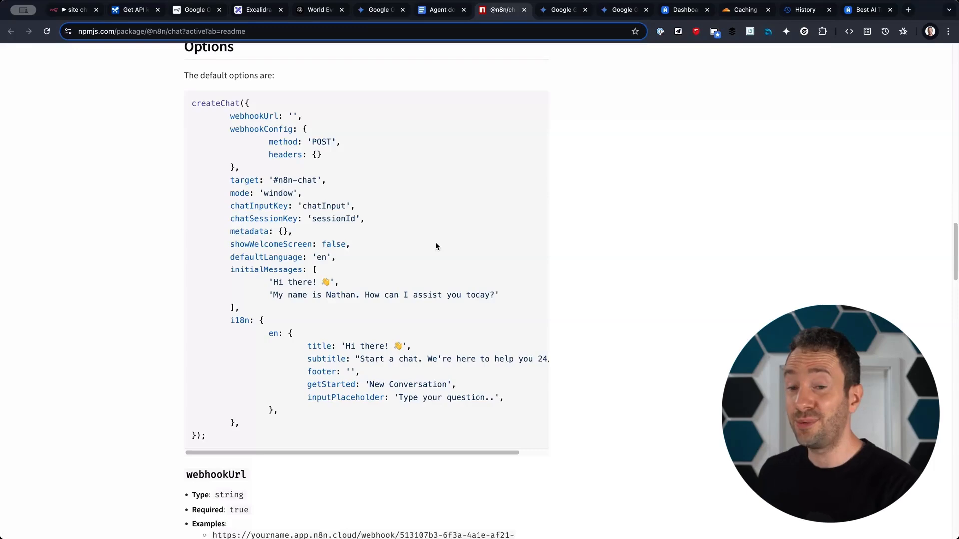
pyautogui.scroll(-20, 507, 272)
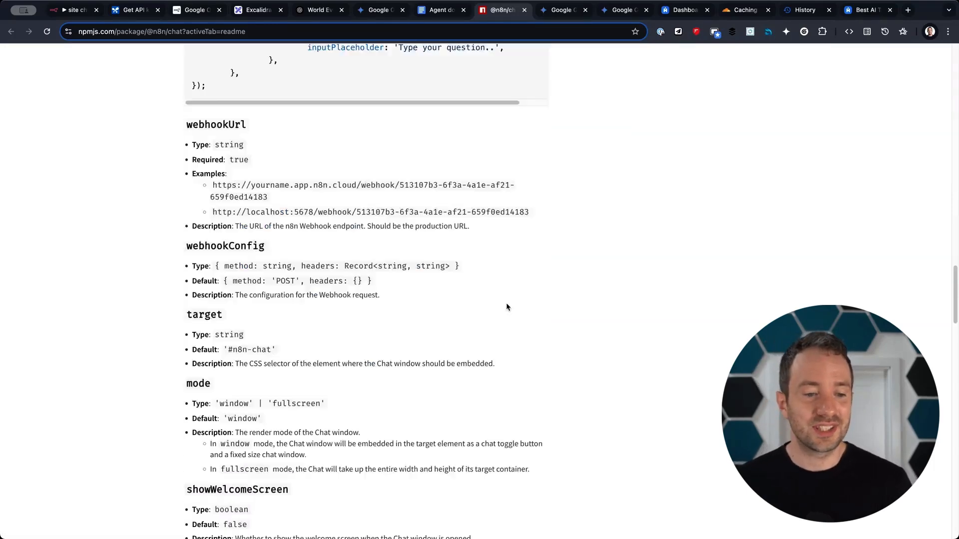
pyautogui.scroll(-9, 499, 284)
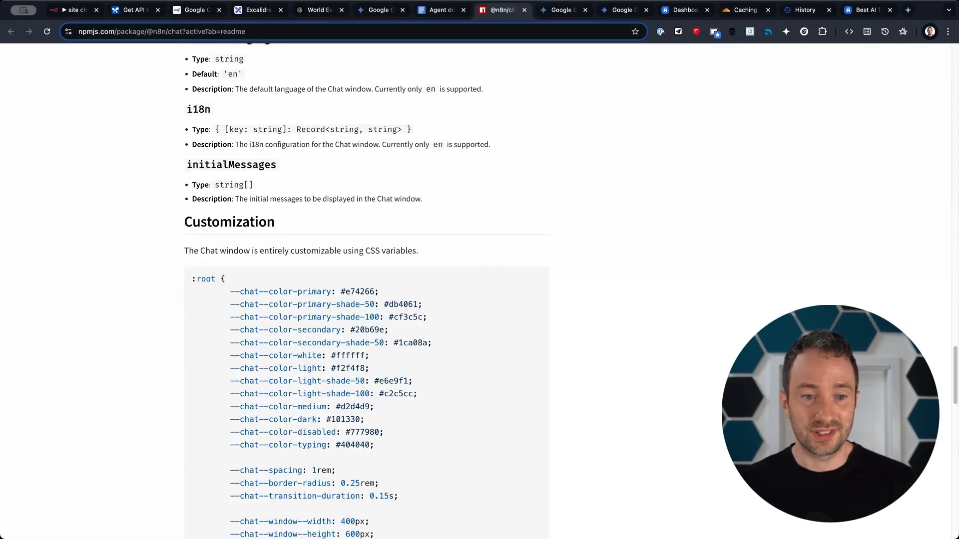
pyautogui.click(567, 11)
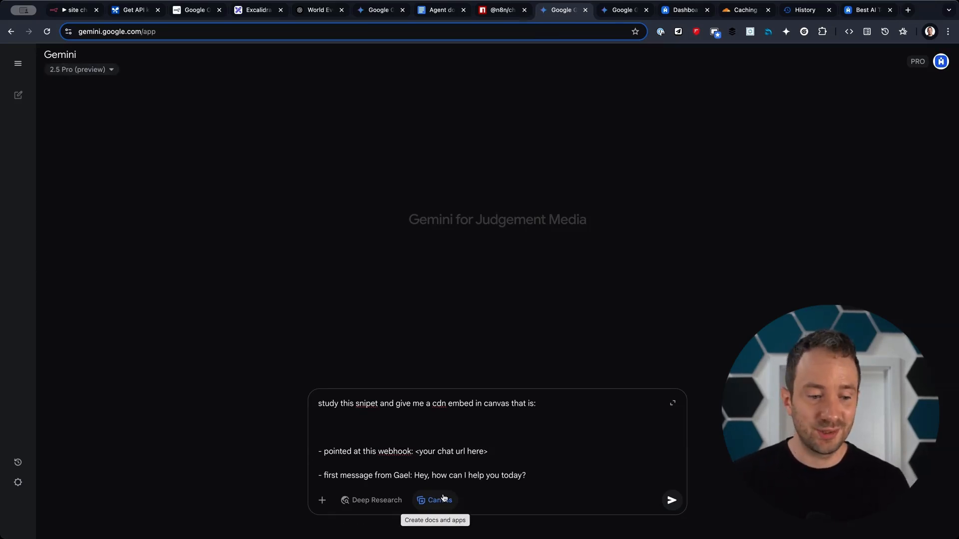
# Delete the blank lines from the drafted Gemini prompt and select its webhook placeholder.
pyautogui.scroll(-2, 436, 456)
pyautogui.scroll(2, 437, 457)
pyautogui.press('BackSpace')
pyautogui.press('BackSpace')
pyautogui.moveTo(322, 403); pyautogui.dragTo(415, 428)
pyautogui.click(497, 434)
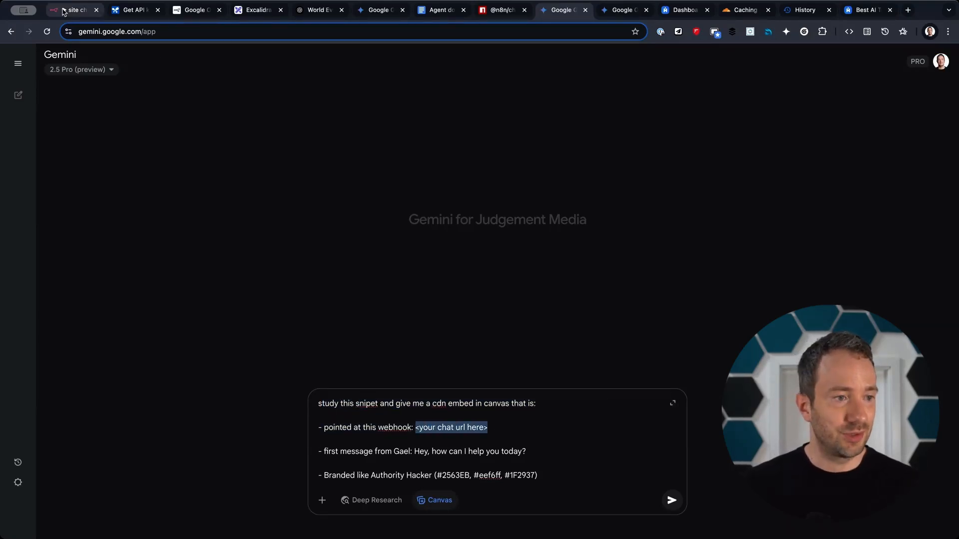
pyautogui.click(74, 10)
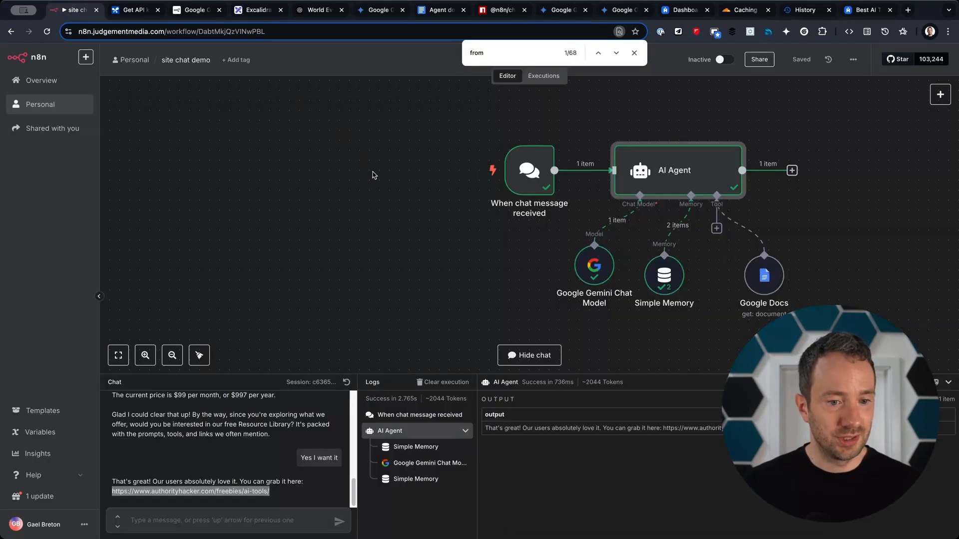
# Copy the Chat URL from the 'When chat message received' trigger's settings.
pyautogui.doubleClick(532, 179)
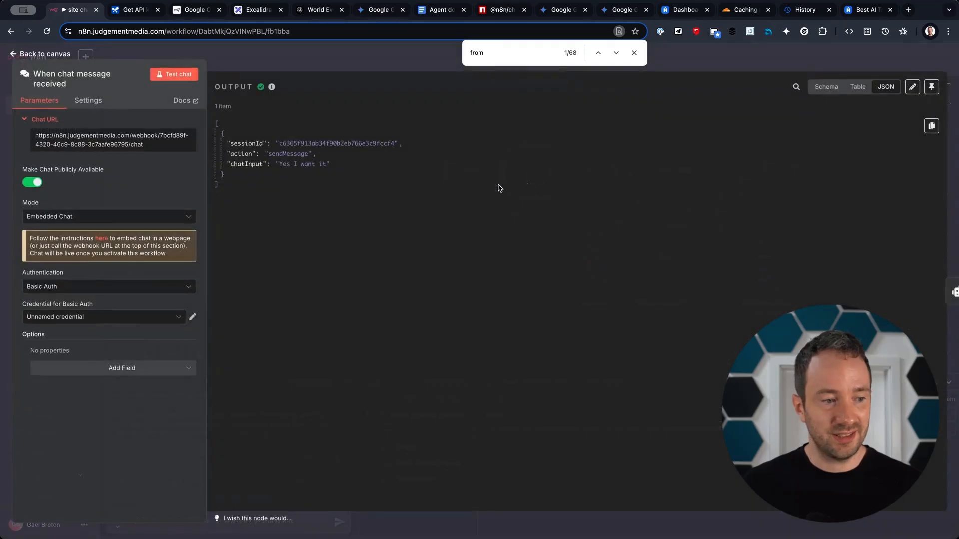
pyautogui.click(61, 138)
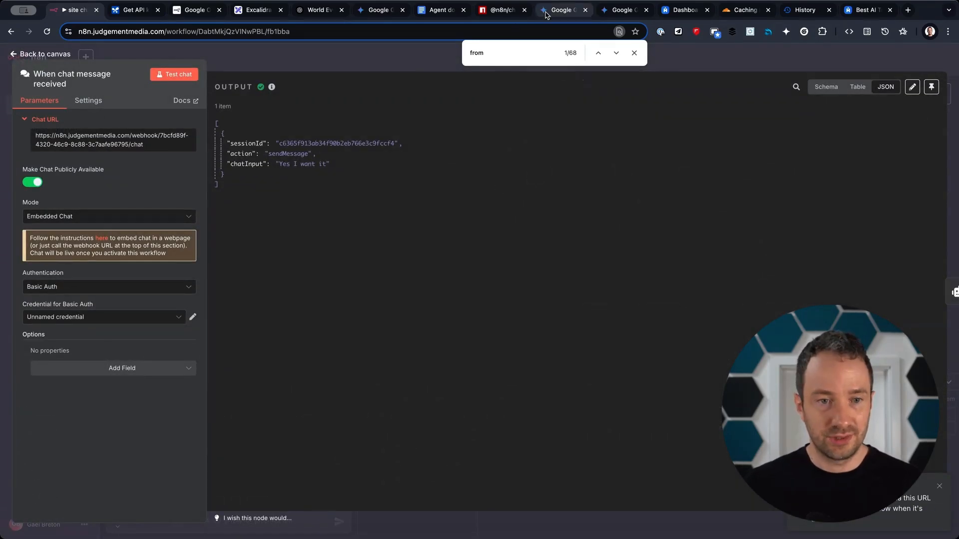
pyautogui.click(562, 10)
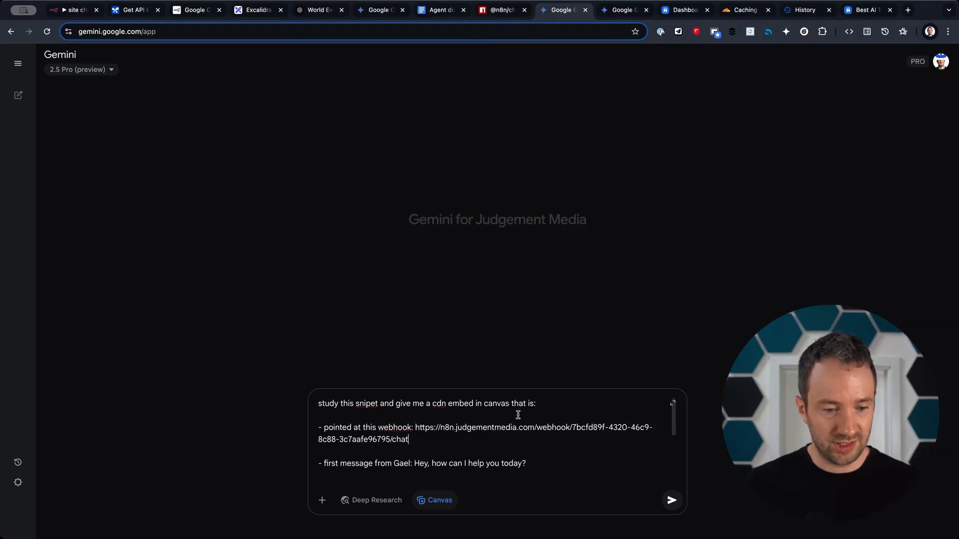
# Paste the n8n Chat URL over the webhook placeholder in the Gemini prompt.
pyautogui.scroll(-3, 504, 429)
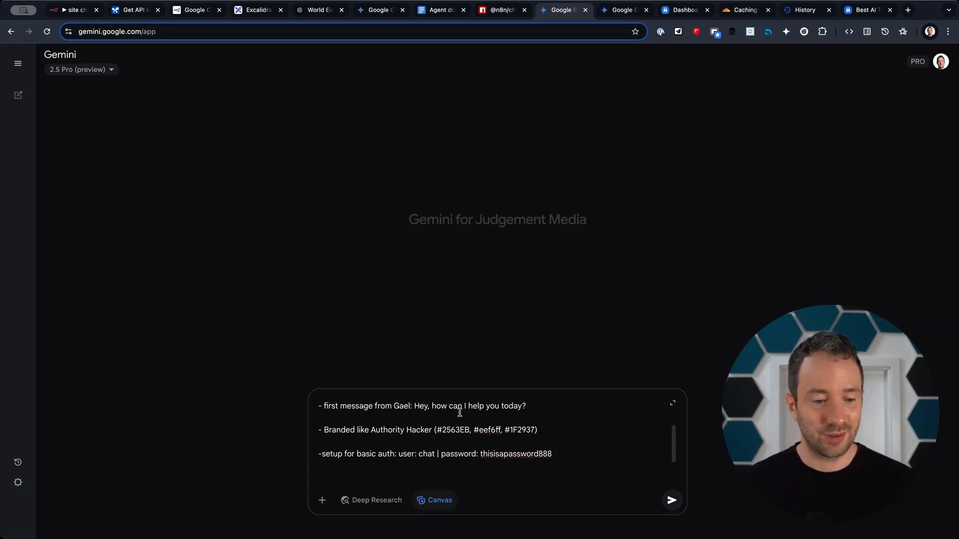
pyautogui.scroll(1, 490, 452)
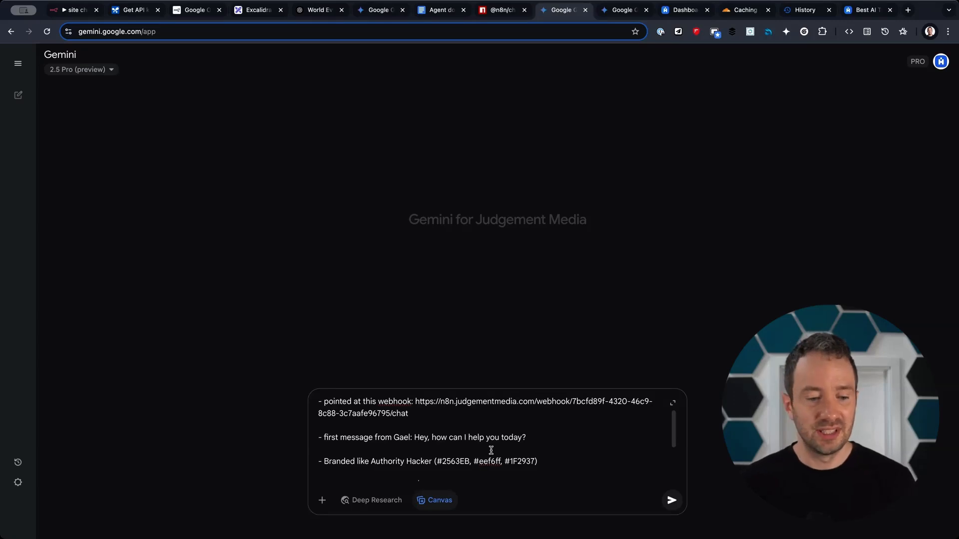
pyautogui.scroll(-2, 490, 450)
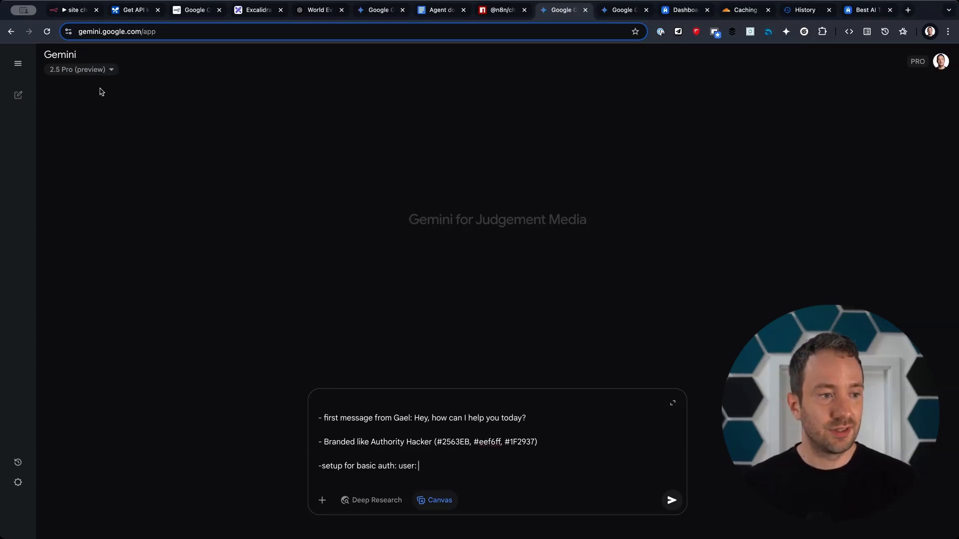
# Add the Basic Auth username and password and a link-and-script-only request to the prompt.
pyautogui.click(70, 10)
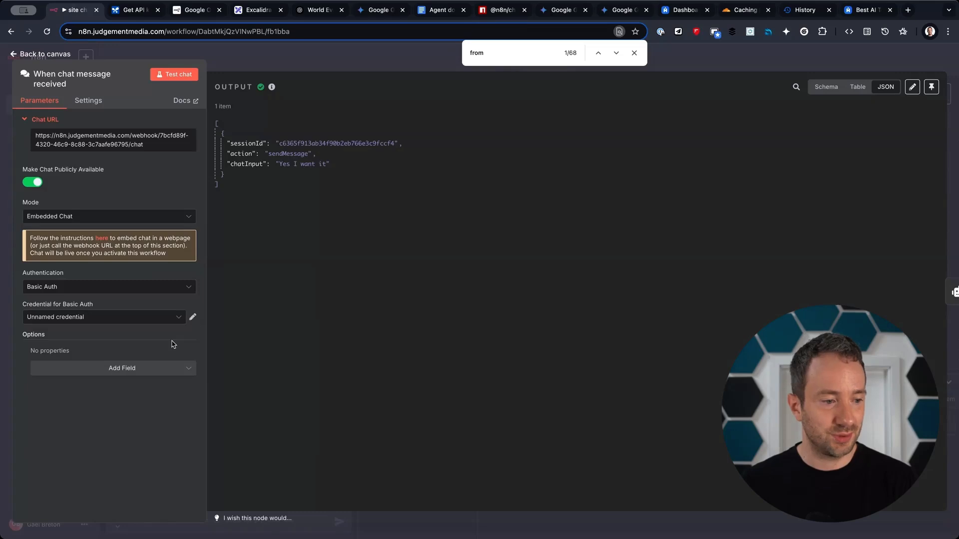
pyautogui.click(193, 318)
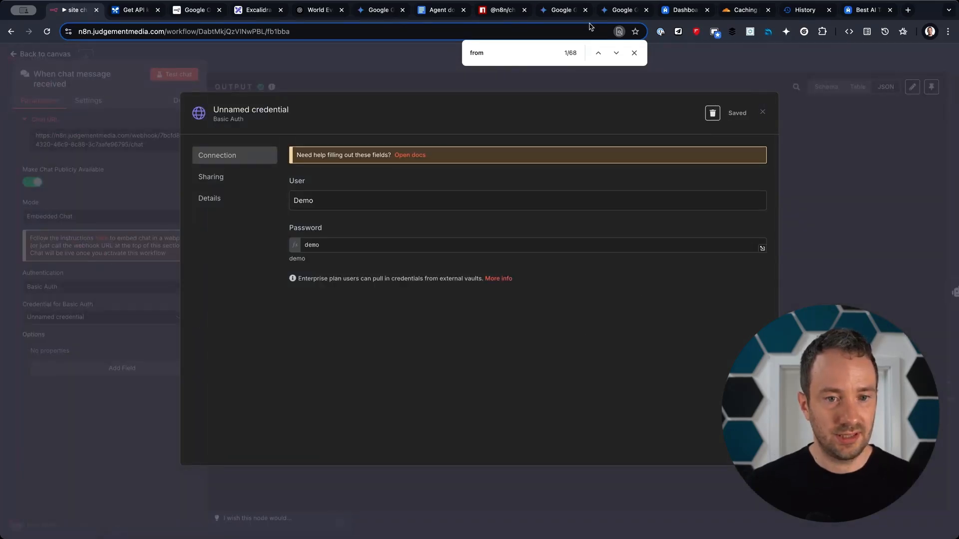
pyautogui.click(575, 10)
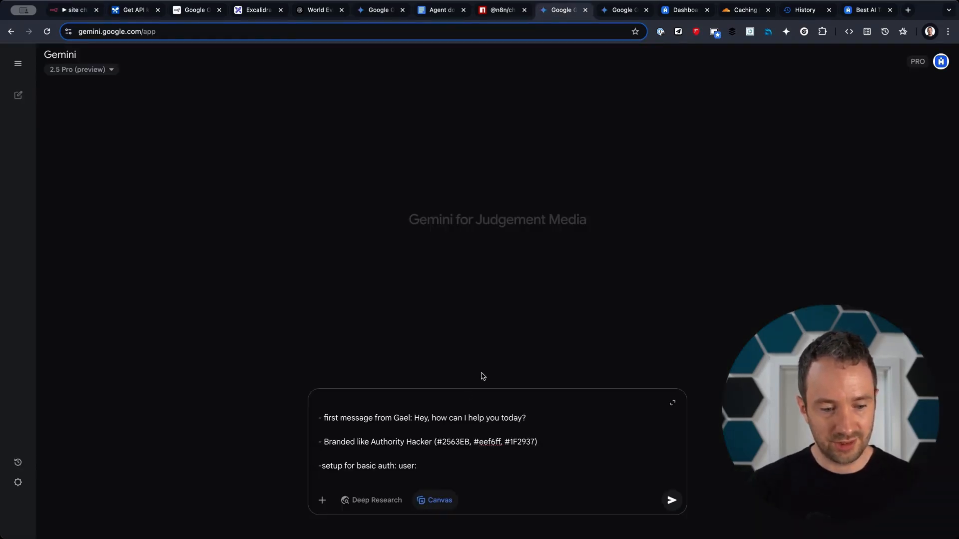
pyautogui.write('Demo')
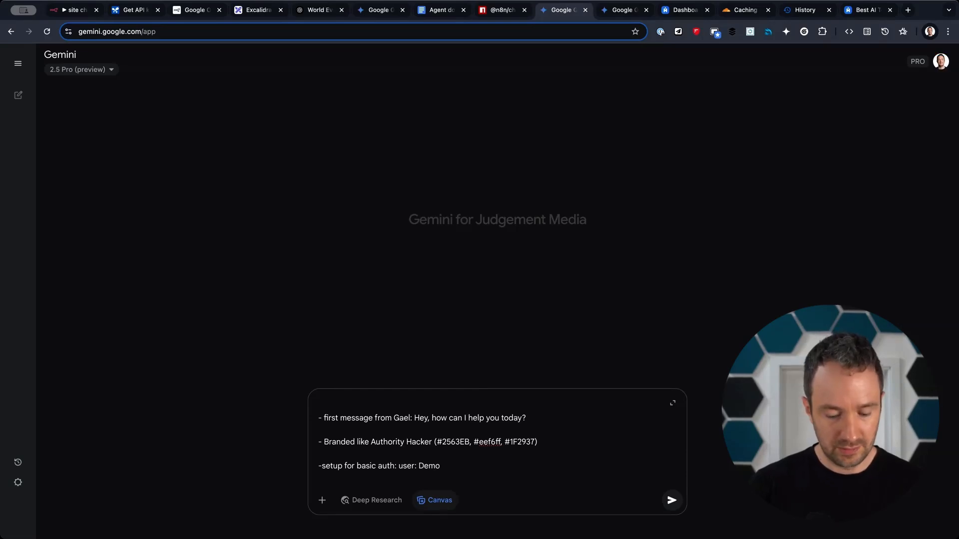
pyautogui.write(' | Password: demo')
pyautogui.write('Give me only the <link> and <script> elements')
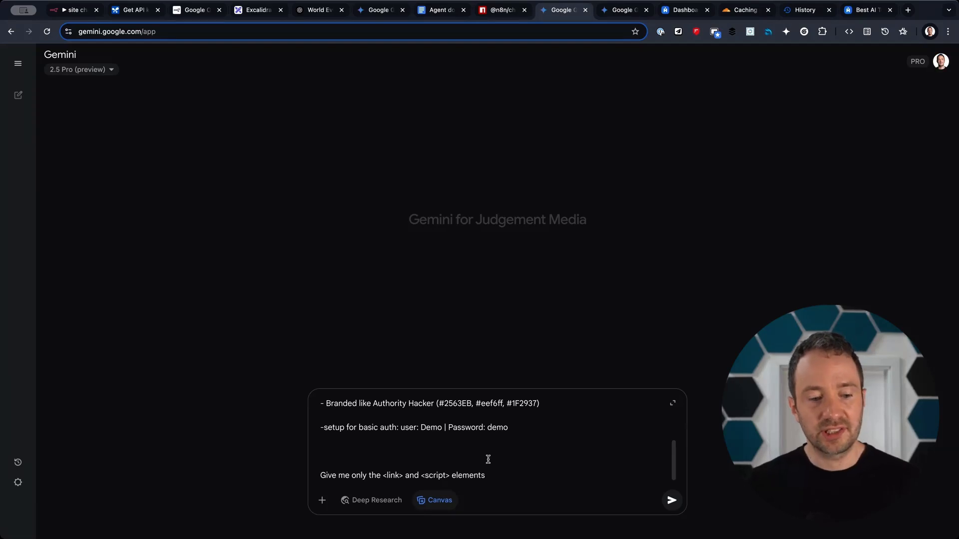
pyautogui.click(500, 11)
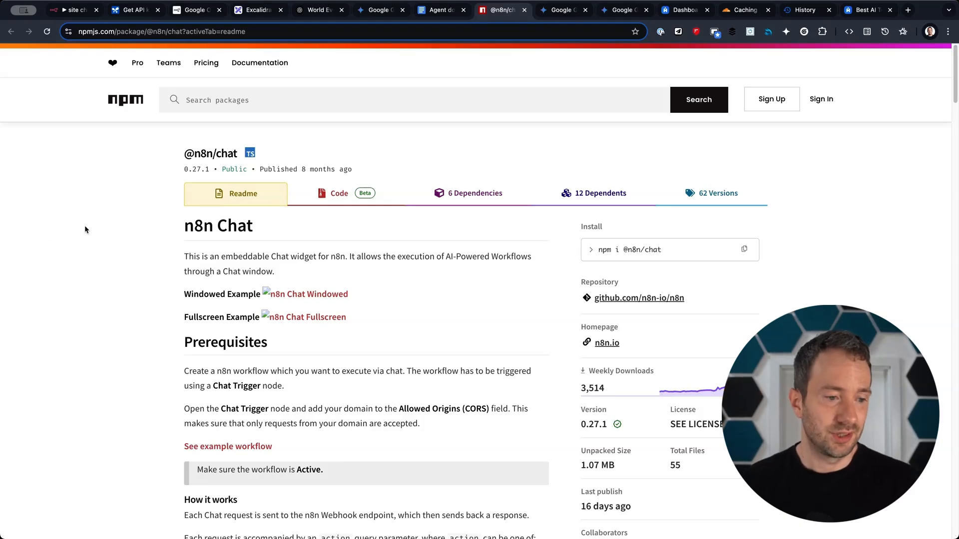
pyautogui.moveTo(151, 220); pyautogui.dragTo(557, 165)
pyautogui.scroll(-20, 317, 397)
pyautogui.scroll(-20, 317, 396)
pyautogui.scroll(-5, 317, 397)
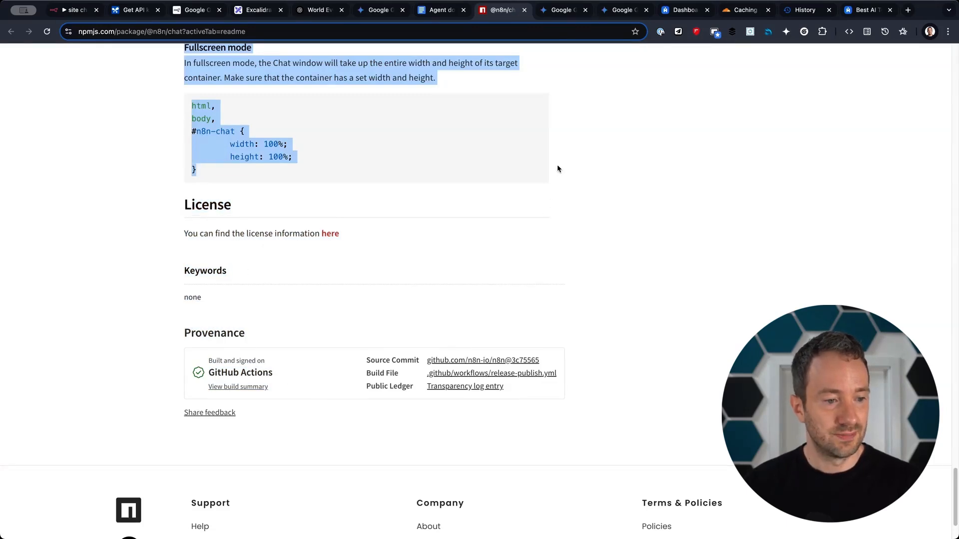
pyautogui.click(564, 10)
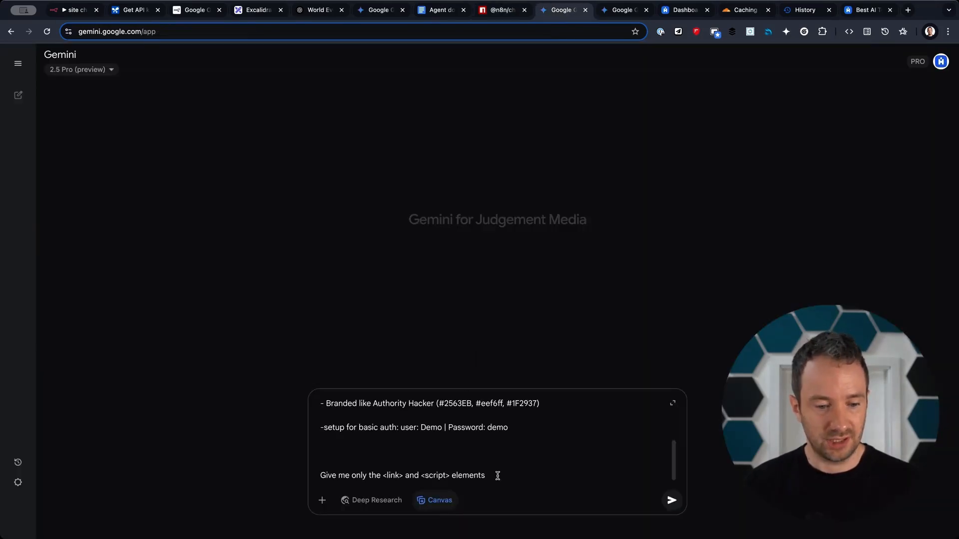
pyautogui.hotkey('shift', 'Return')
pyautogui.hotkey('shift', 'Return')
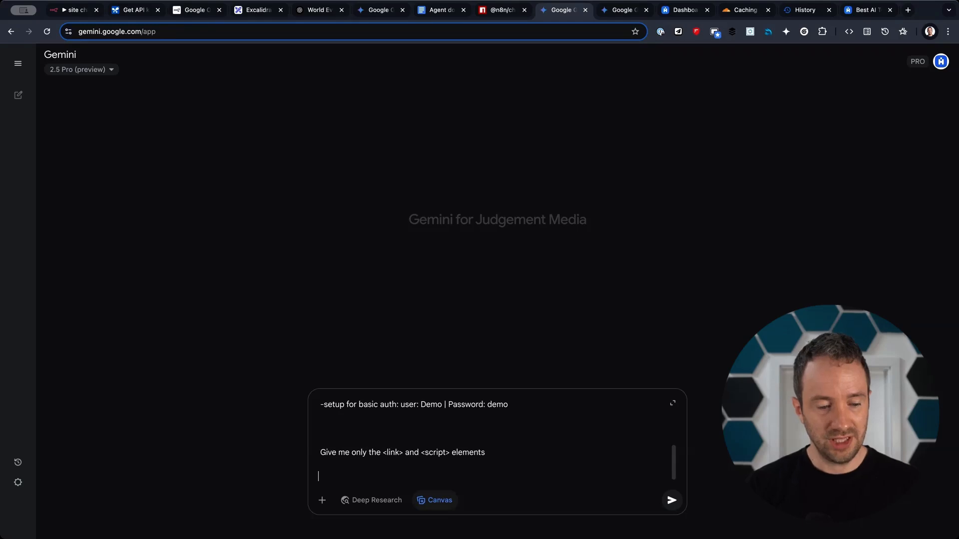
pyautogui.write('---')
pyautogui.hotkey('shift', 'Return')
pyautogui.hotkey('shift', 'Return')
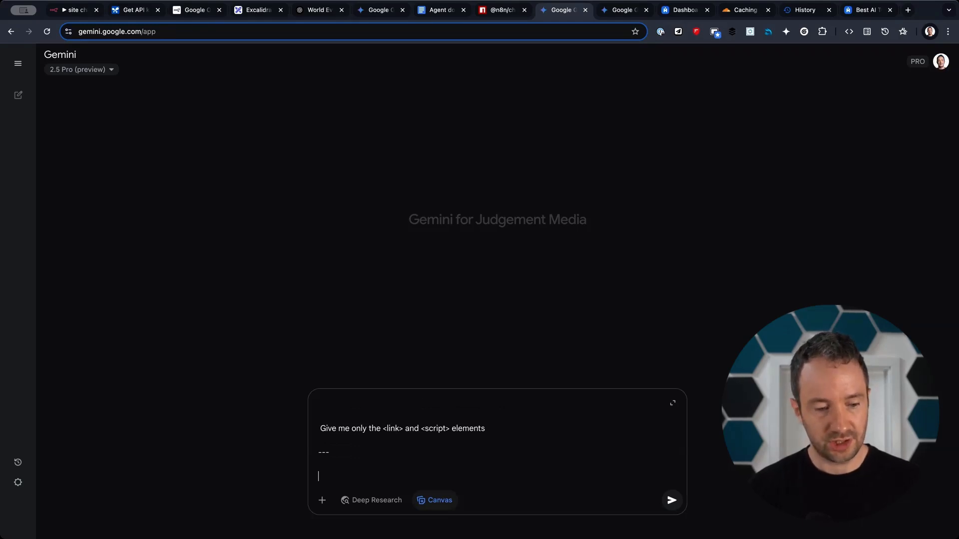
pyautogui.press('super+v')
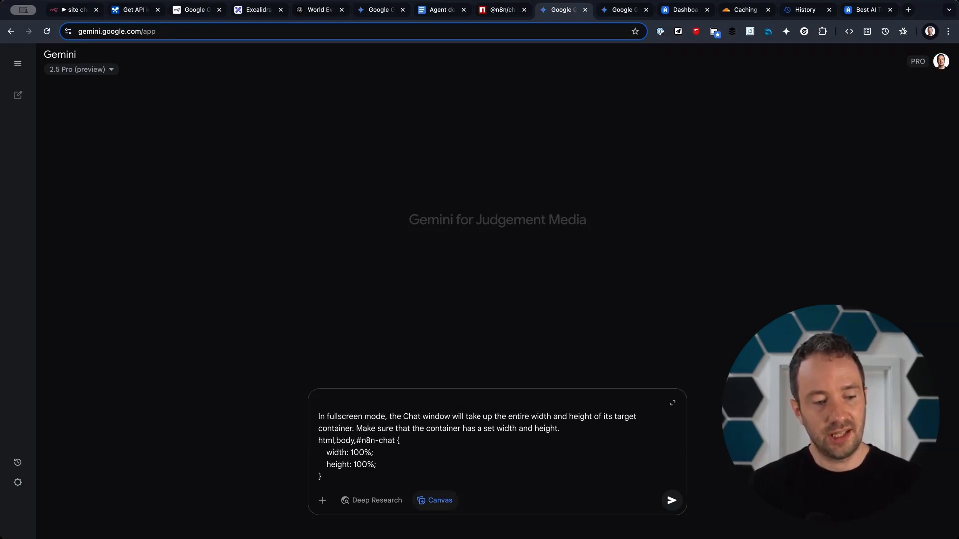
pyautogui.press('Return')
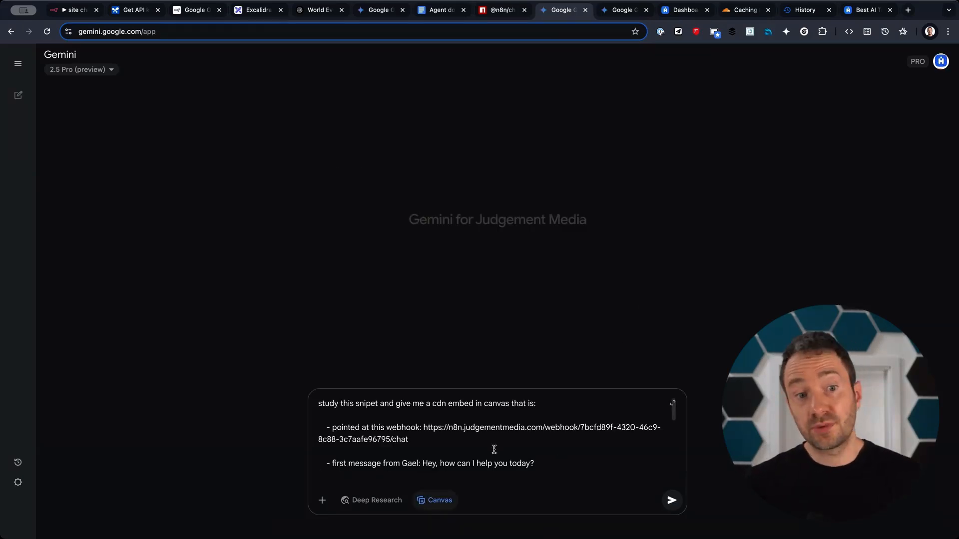
# Submit the finished prompt in Gemini with Canvas enabled to generate the chat widget embed.
pyautogui.click(78, 15)
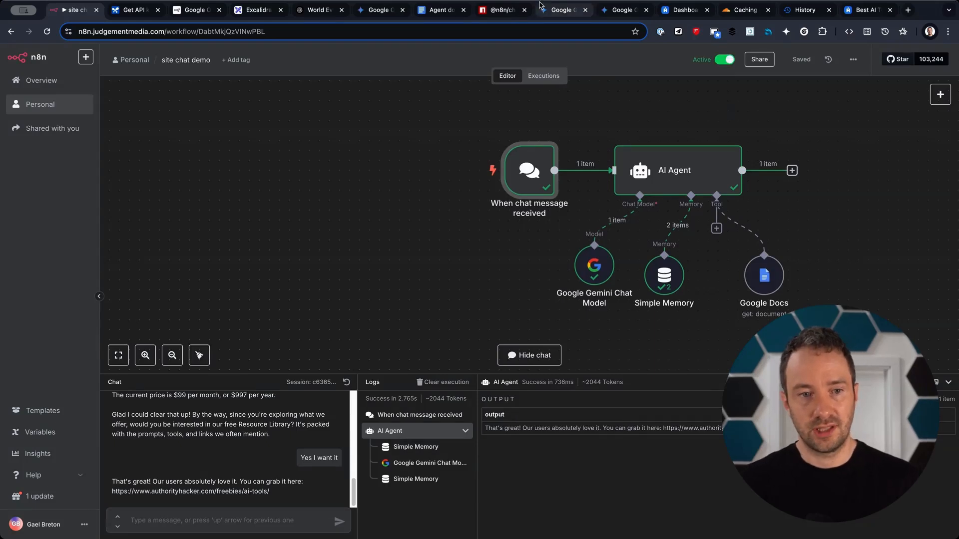
pyautogui.click(554, 12)
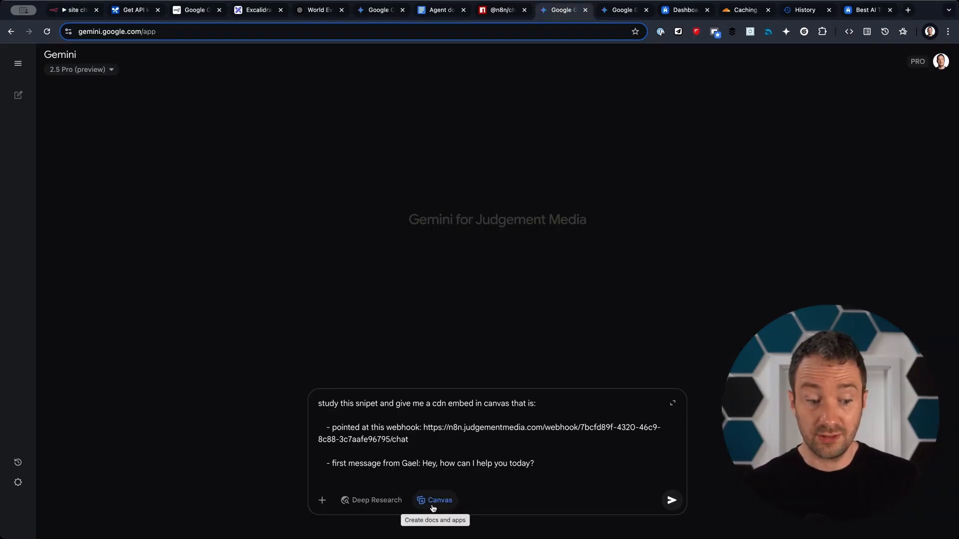
pyautogui.click(672, 499)
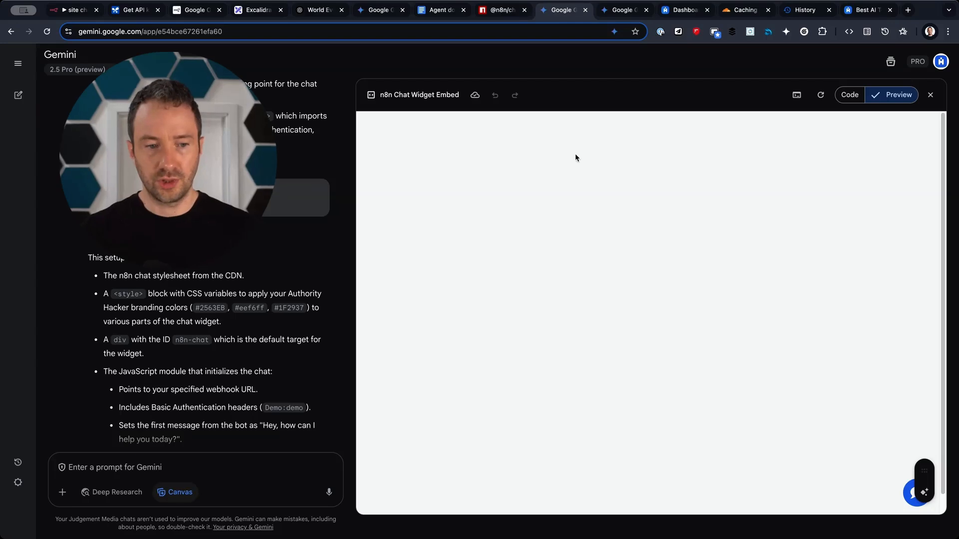
# Open the preview widget, ask 'hi, what is this website?', then start drafting a styling follow-up.
pyautogui.scroll(-3, 149, 290)
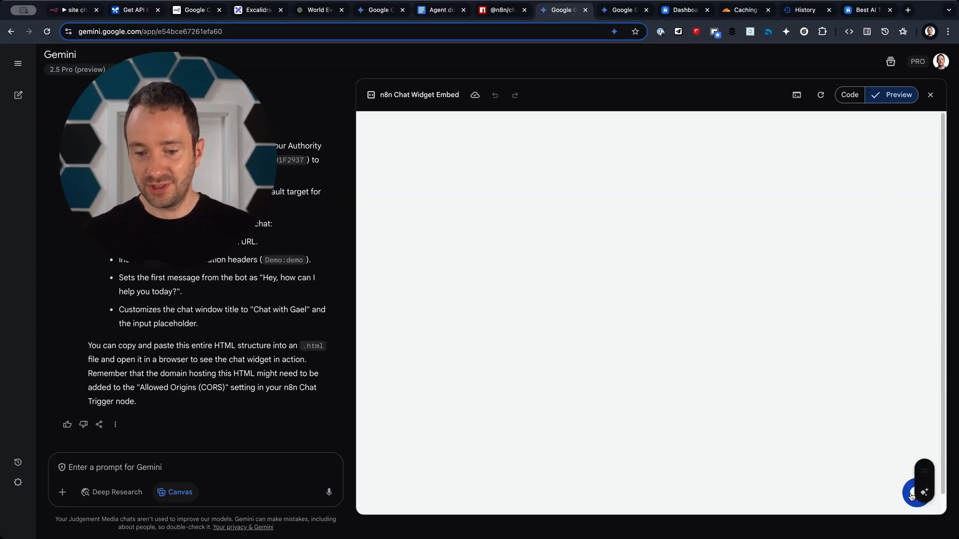
pyautogui.click(911, 496)
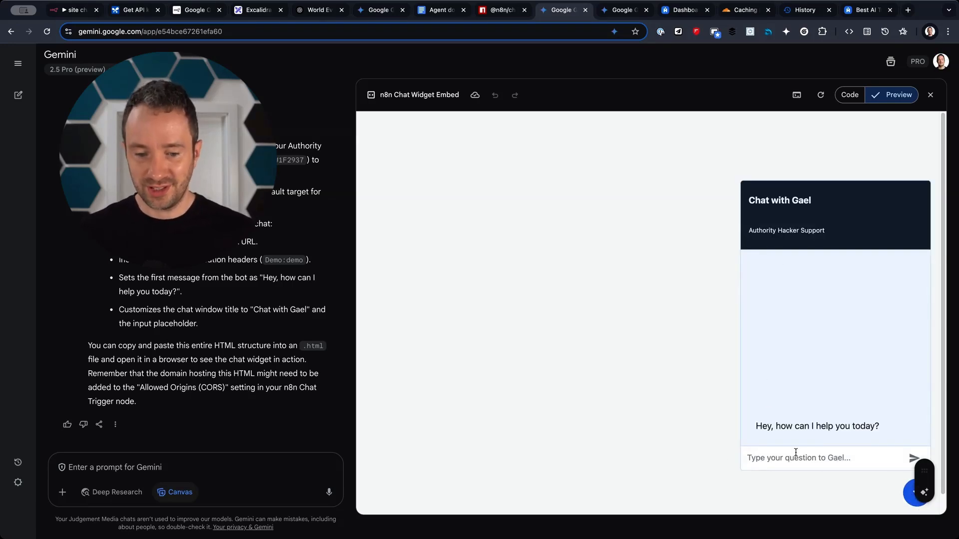
pyautogui.write('hi')
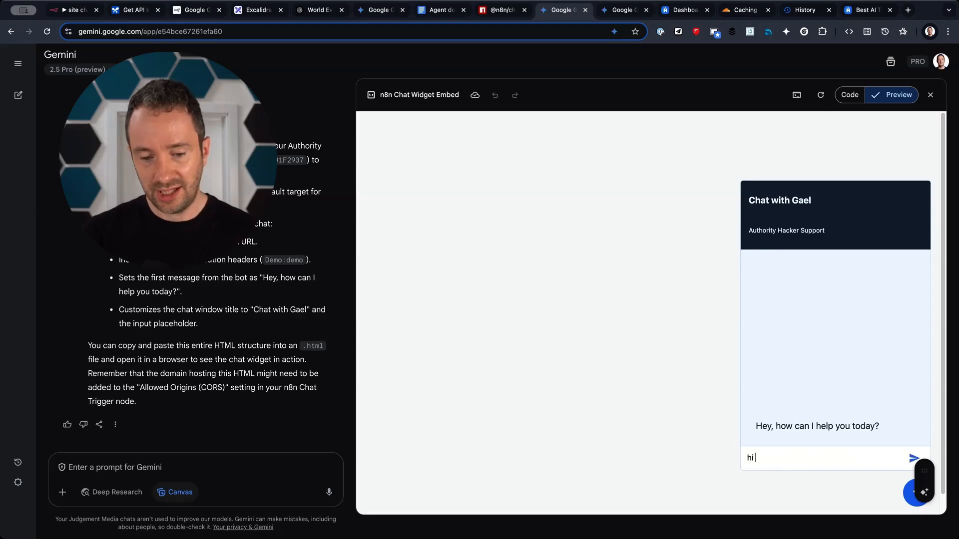
pyautogui.write(', what is this website?')
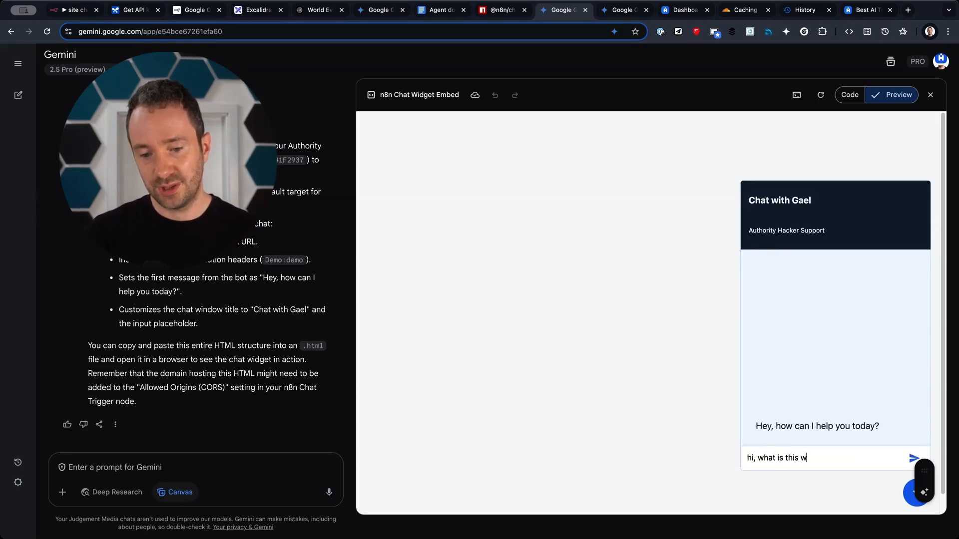
pyautogui.press('Return')
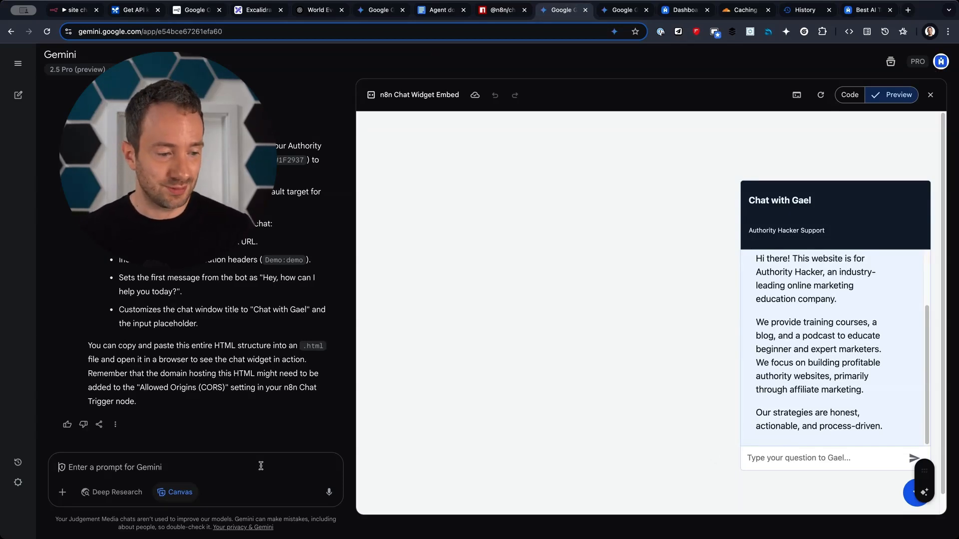
pyautogui.write('make the chat background white and add a notific')
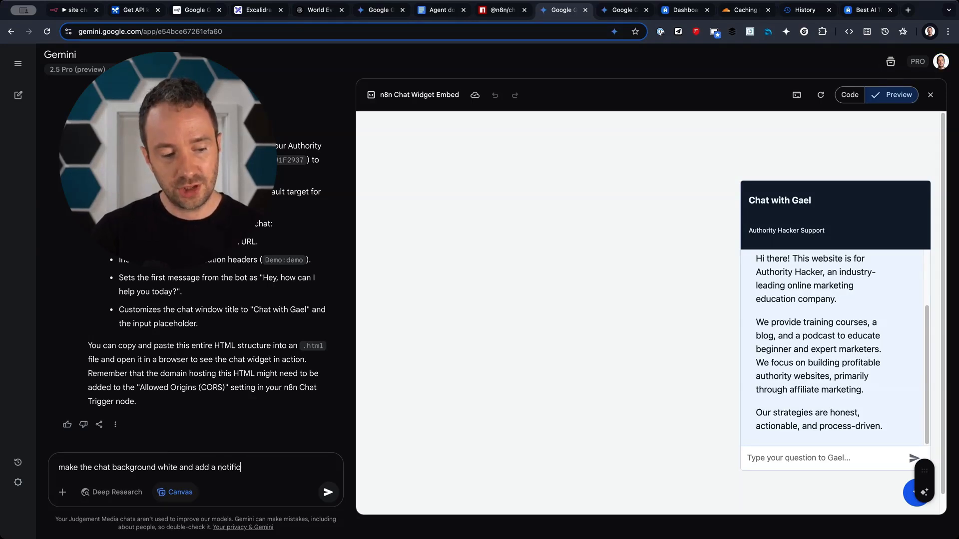
pyautogui.write('ation number (1')
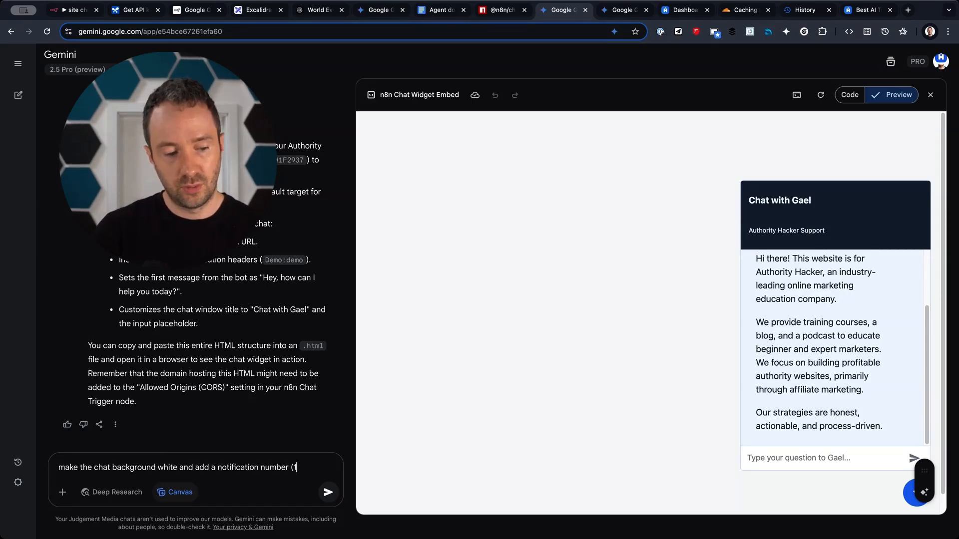
pyautogui.write(') on the')
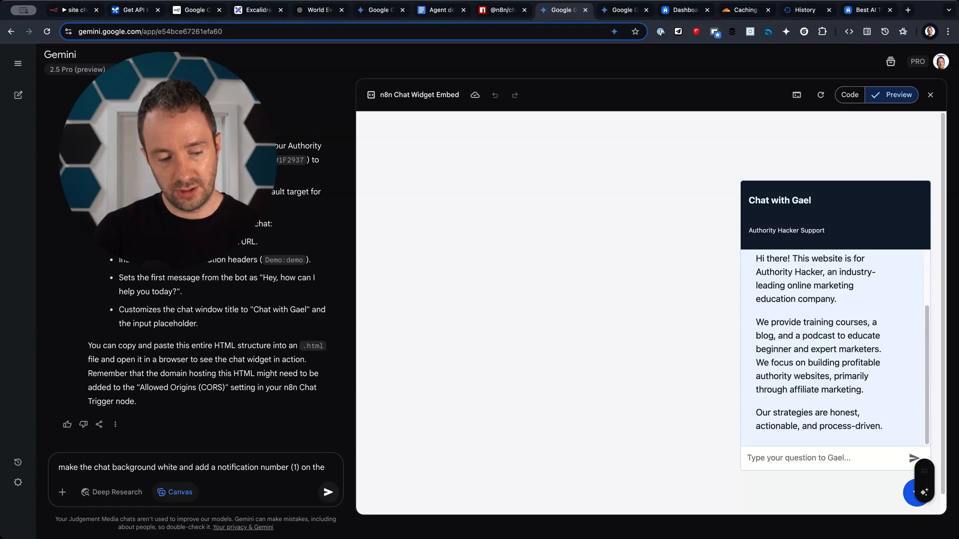
pyautogui.write(' chat button whe')
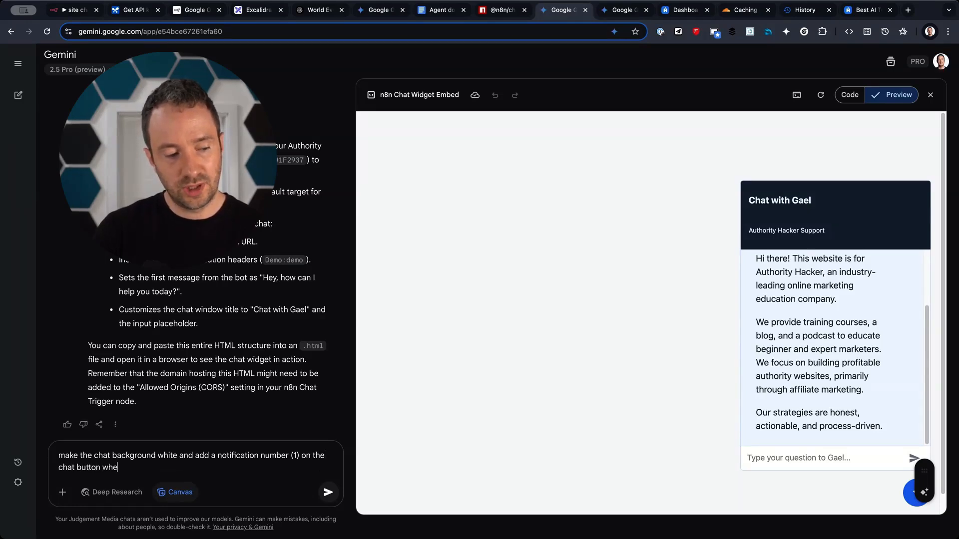
# Send the request for a white chat background and a (1) badge on the collapsed chat button.
pyautogui.write('llapsed t')
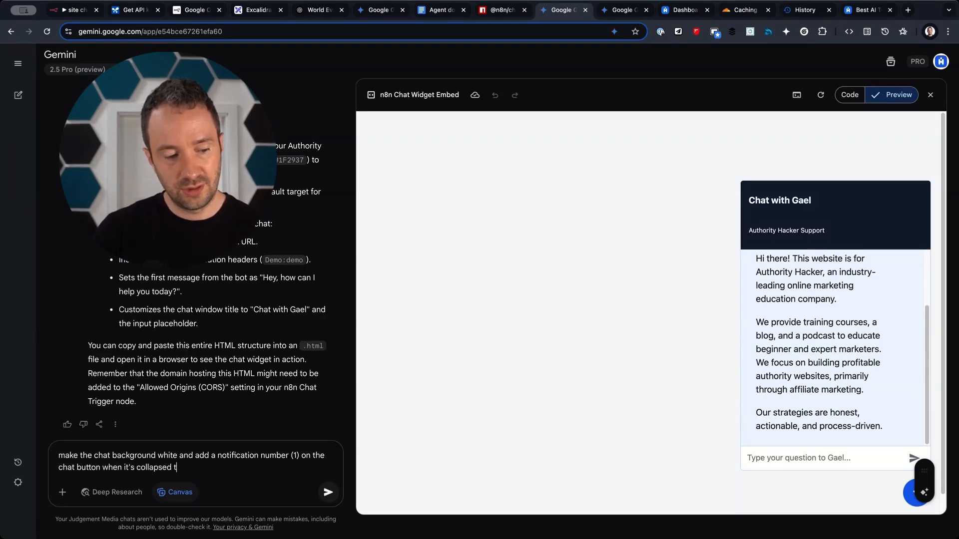
pyautogui.write('o make users click')
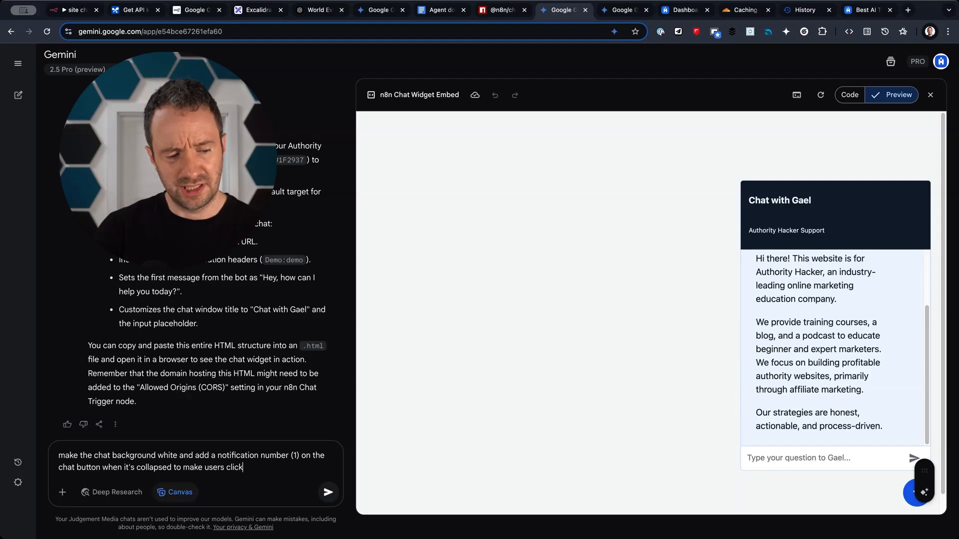
pyautogui.press('Return')
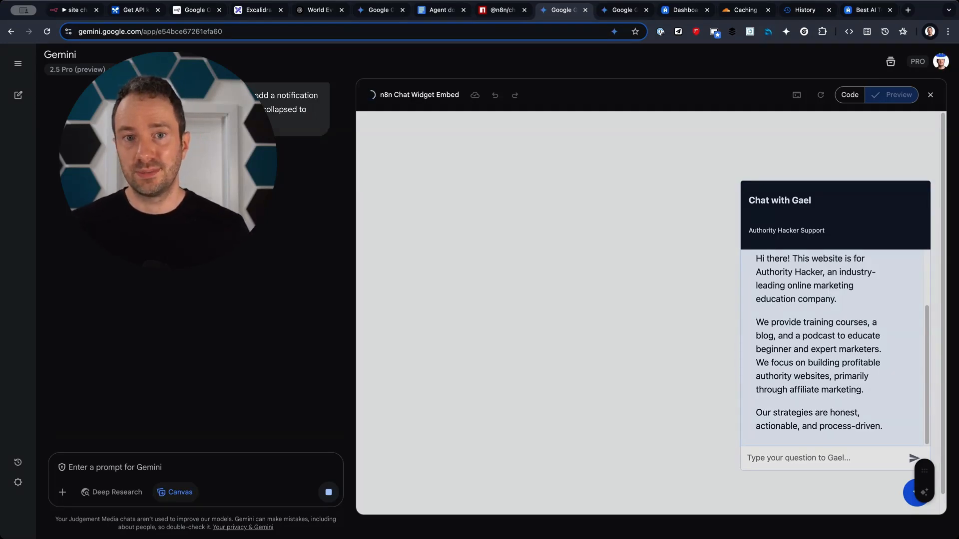
pyautogui.click(684, 10)
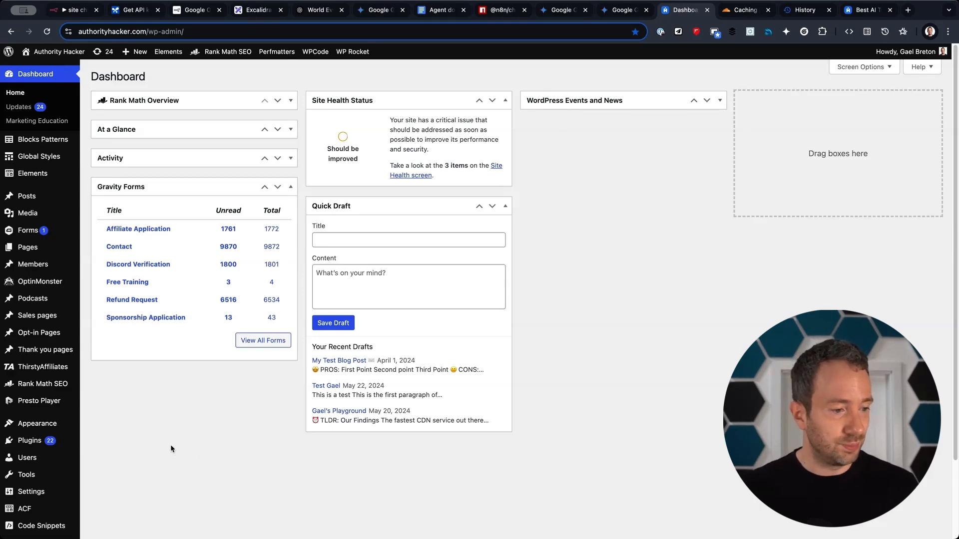
# Search the WordPress plugin directory for 'code snippets'.
pyautogui.scroll(-3, 168, 451)
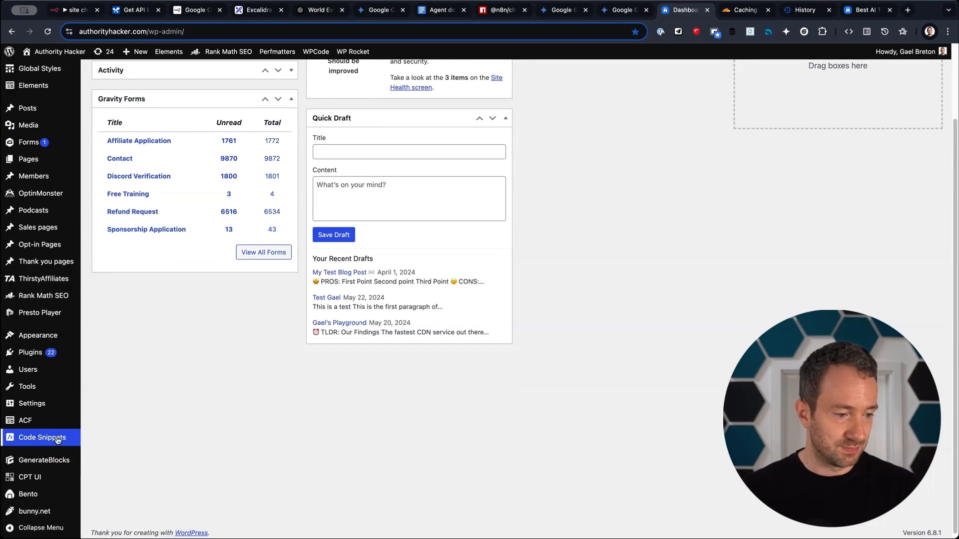
pyautogui.moveTo(75, 353)
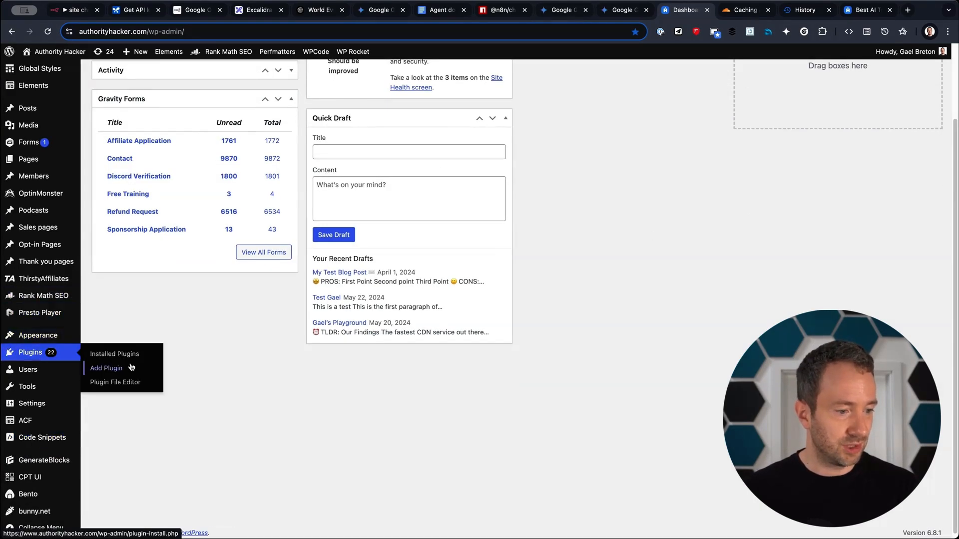
pyautogui.click(131, 368)
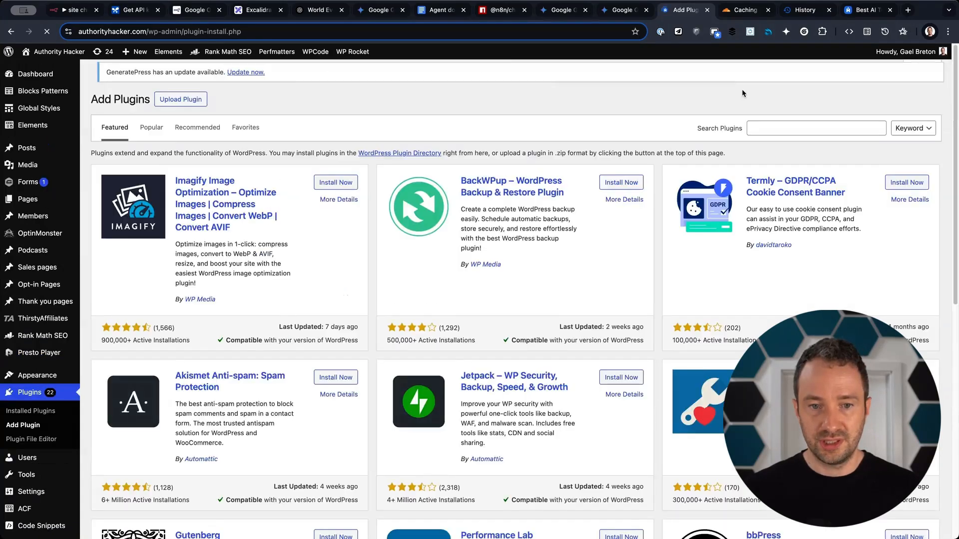
pyautogui.click(759, 128)
pyautogui.write('code snippets')
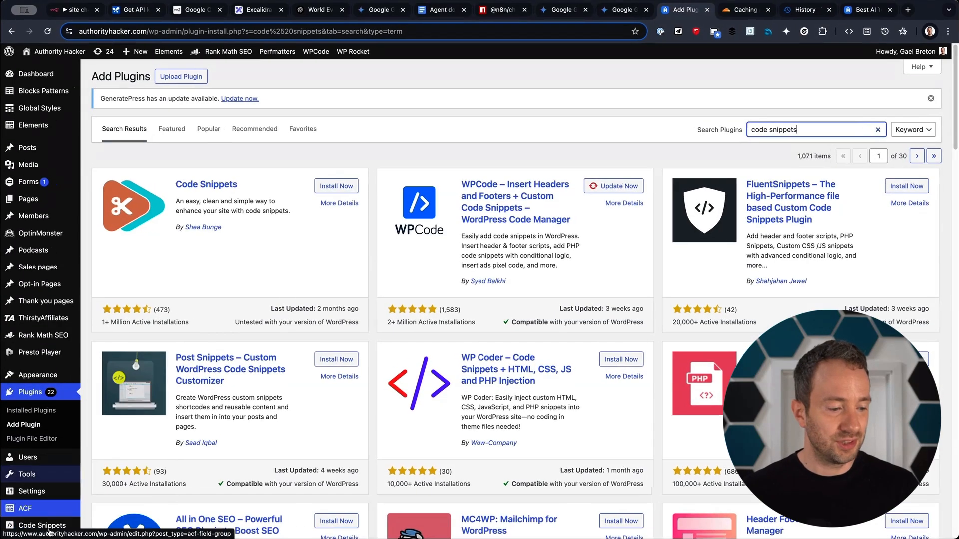
# Start a new custom HTML snippet in WPCode.
pyautogui.moveTo(43, 530)
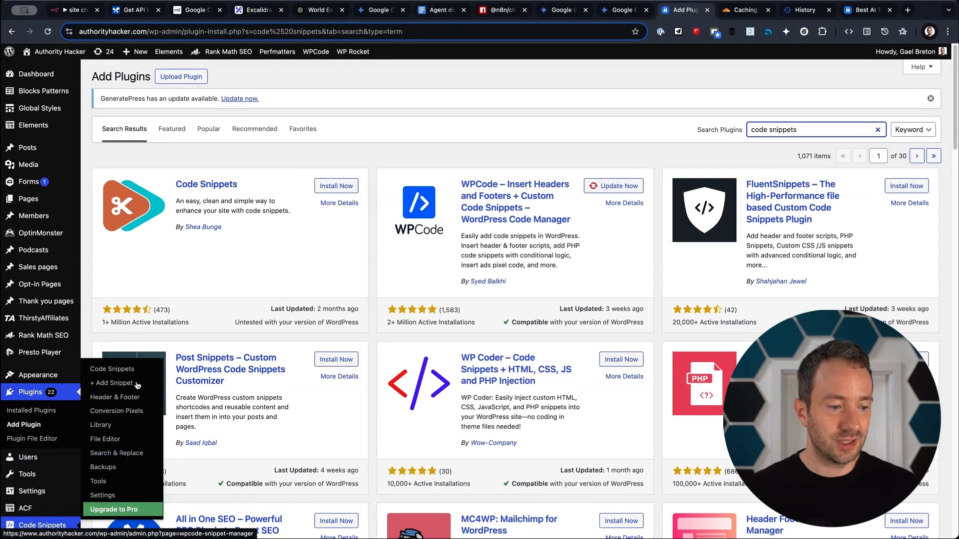
pyautogui.click(113, 383)
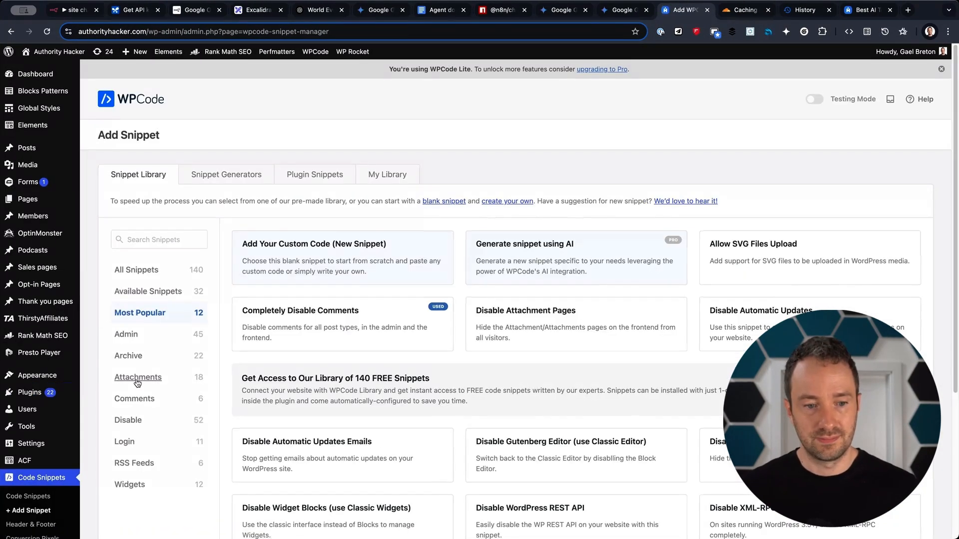
pyautogui.moveTo(313, 273)
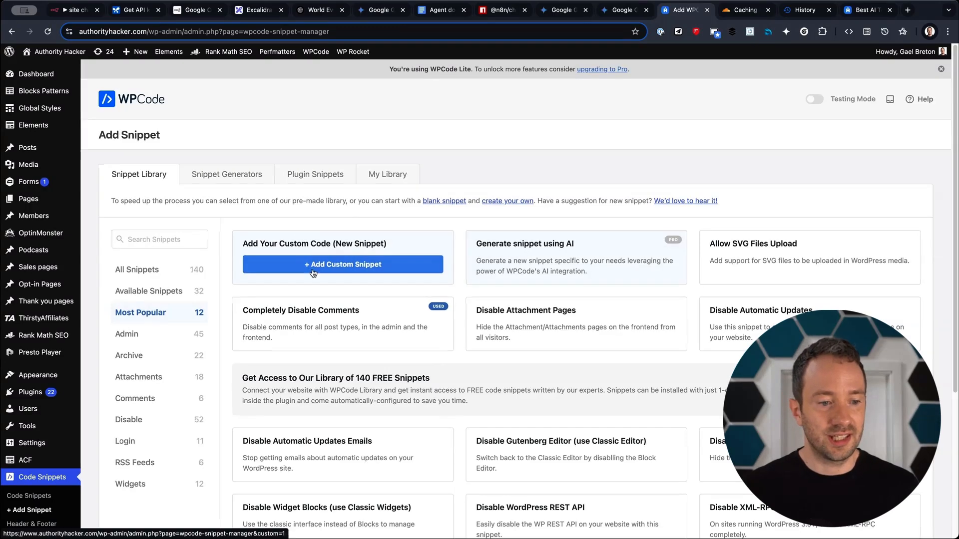
pyautogui.click(316, 270)
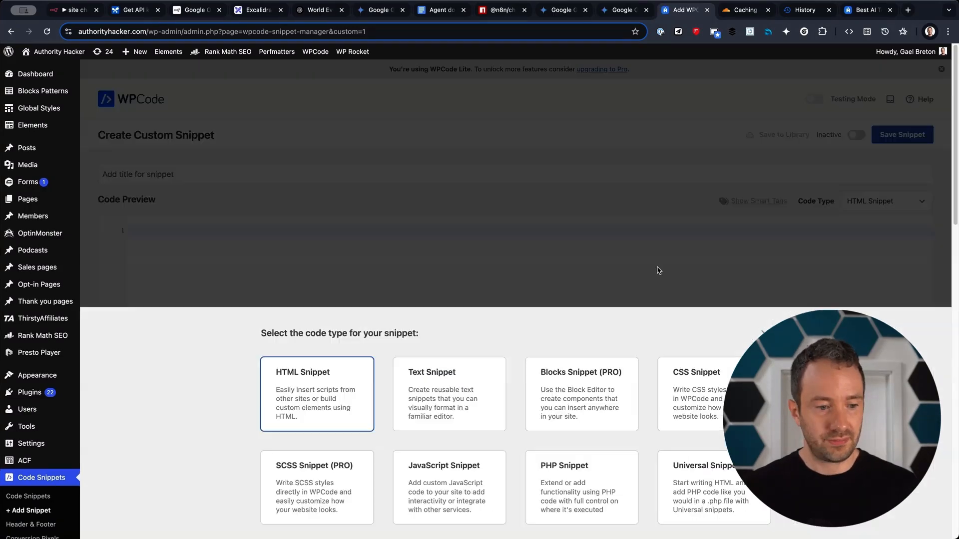
pyautogui.click(303, 382)
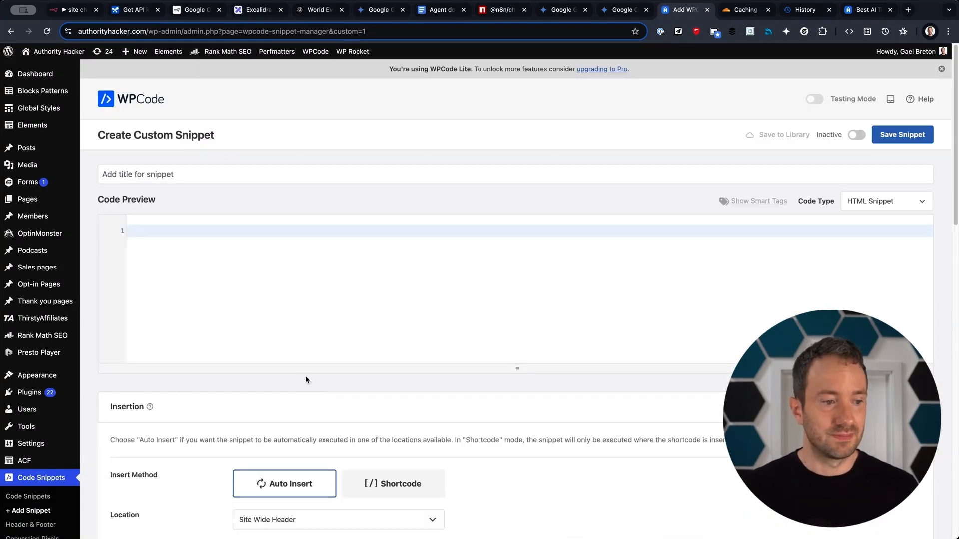
pyautogui.click(619, 10)
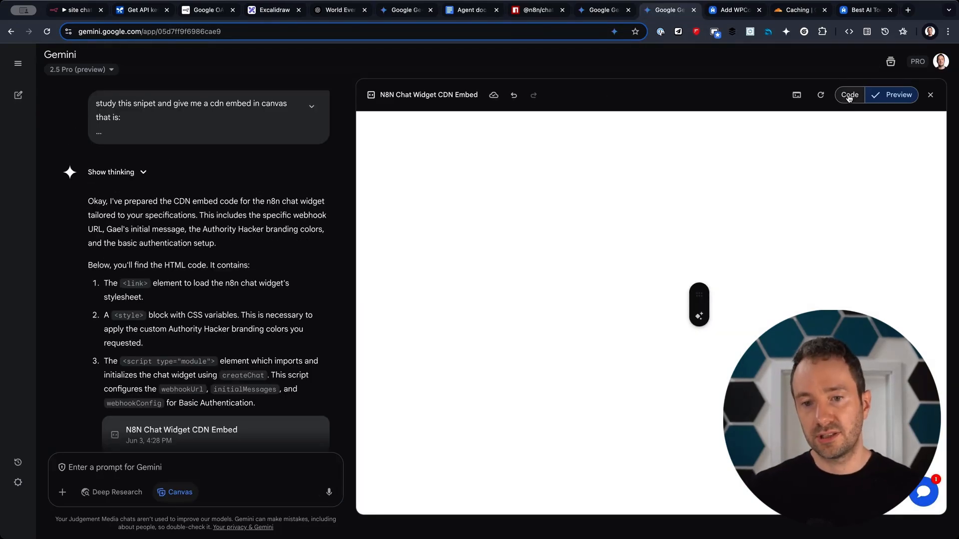
# Review the widget embed's HTML in Gemini's Code view, including branding colours and stylesheet links.
pyautogui.click(849, 96)
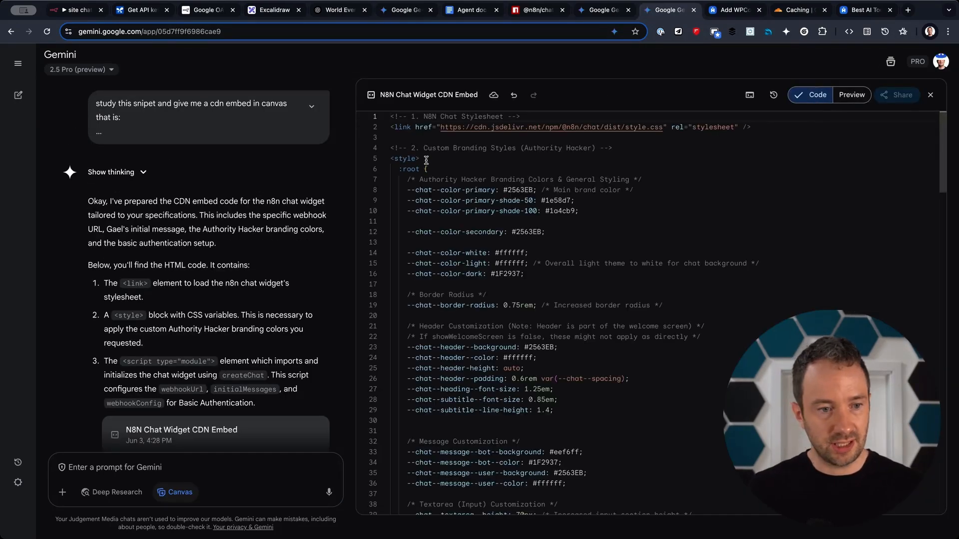
pyautogui.click(546, 211)
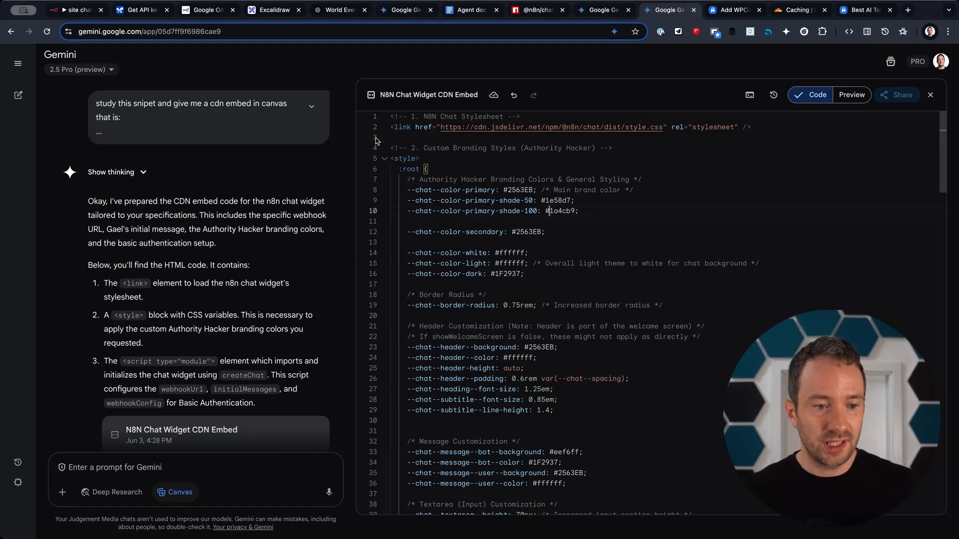
pyautogui.moveTo(393, 124); pyautogui.dragTo(392, 148)
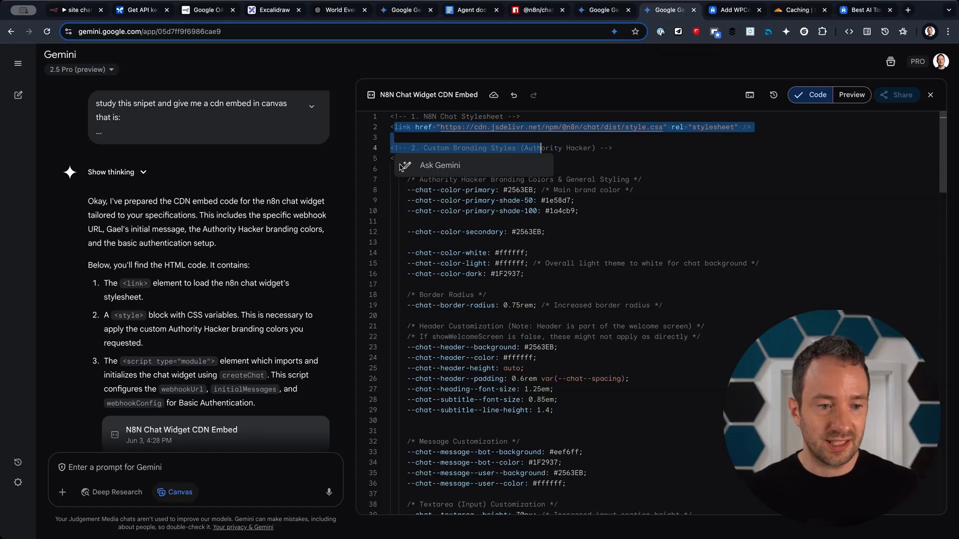
pyautogui.click(401, 161)
pyautogui.scroll(-15, 450, 224)
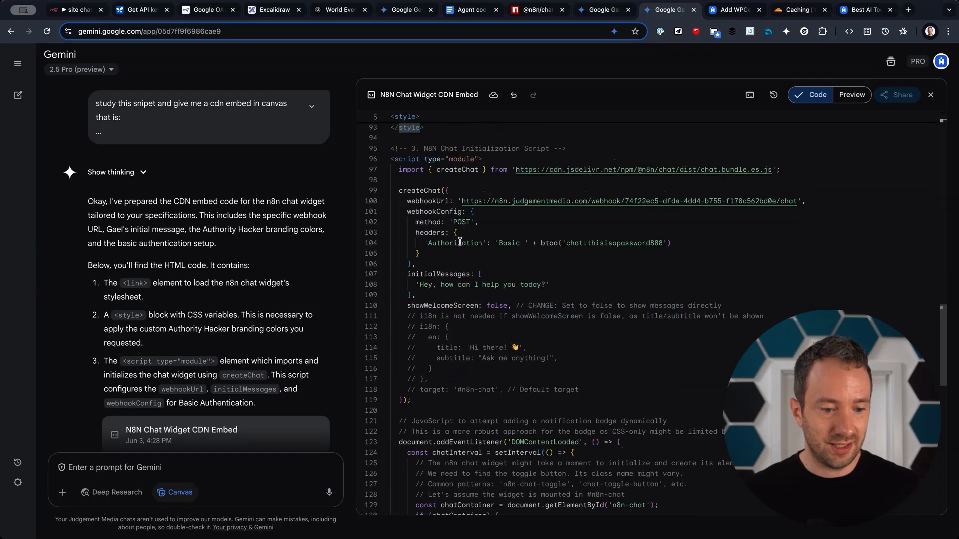
pyautogui.scroll(-15, 460, 241)
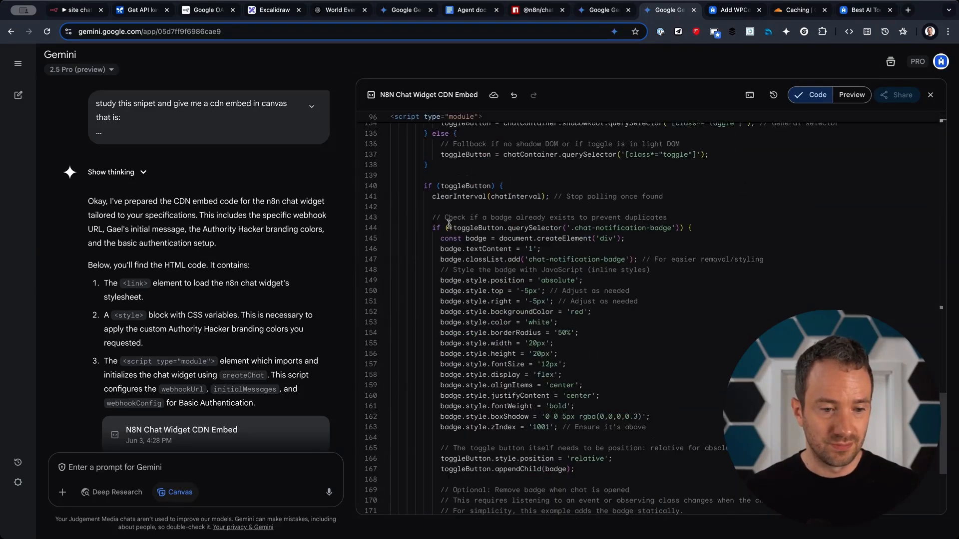
pyautogui.hotkey('ctrl', 'a')
pyautogui.click(700, 268)
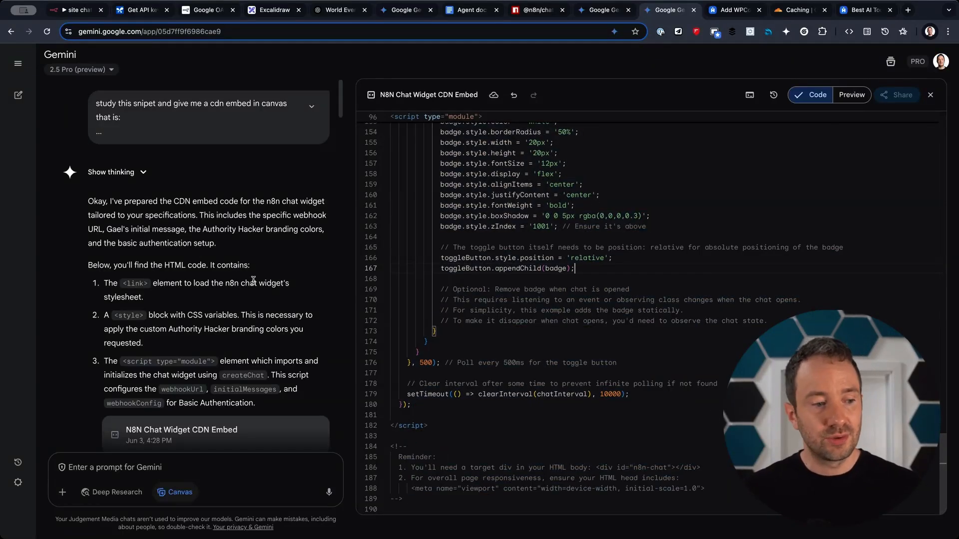
# Check the prompt's request for only link and script elements, then copy the whole embed code.
pyautogui.click(312, 116)
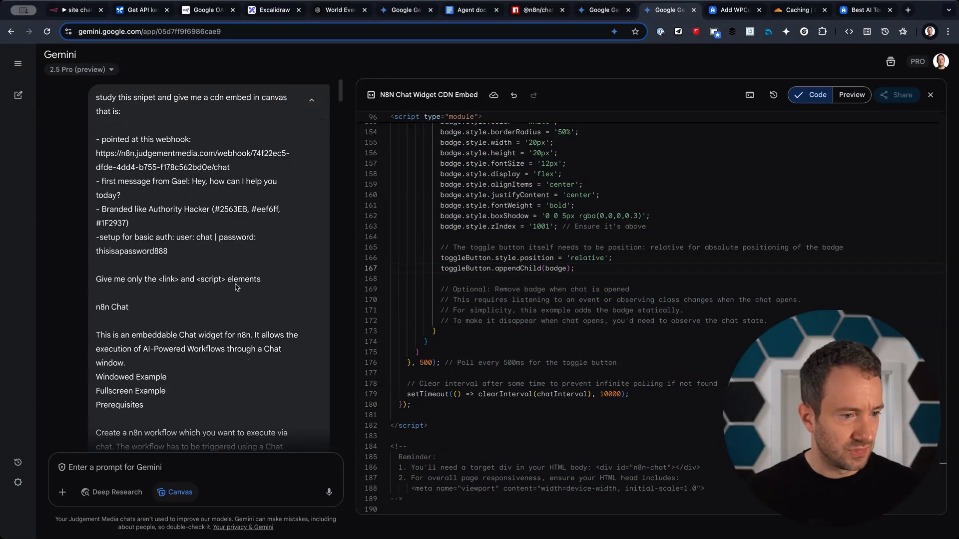
pyautogui.moveTo(264, 282); pyautogui.dragTo(92, 282)
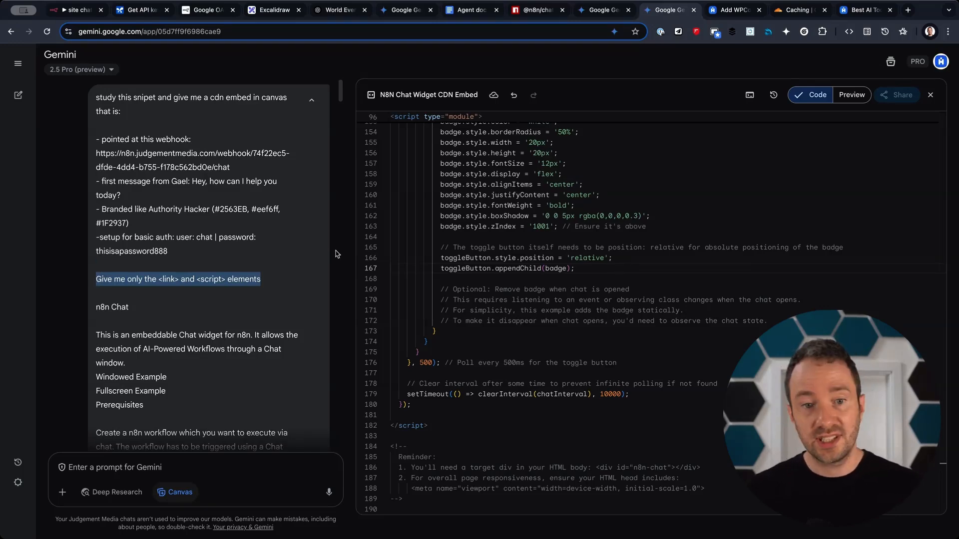
pyautogui.click(659, 201)
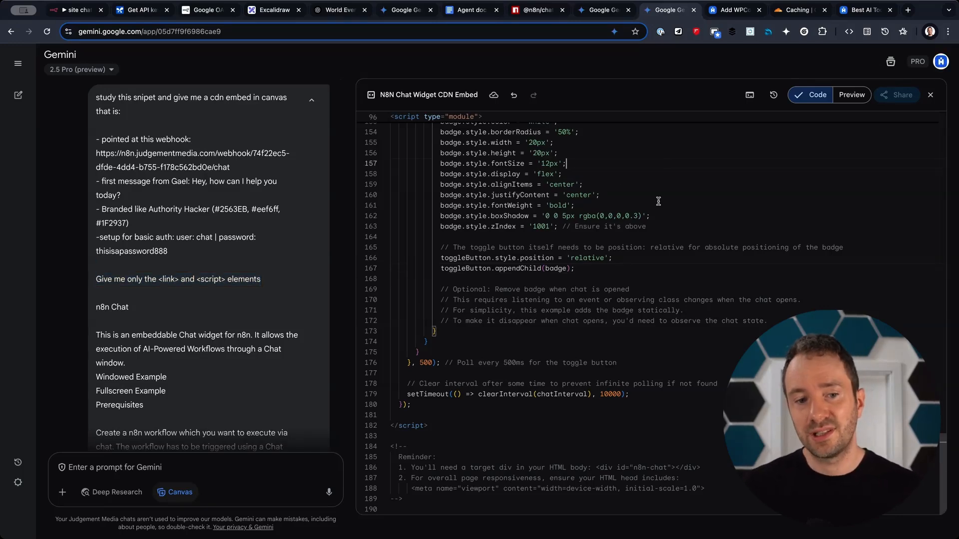
pyautogui.hotkey('ctrl', 'a')
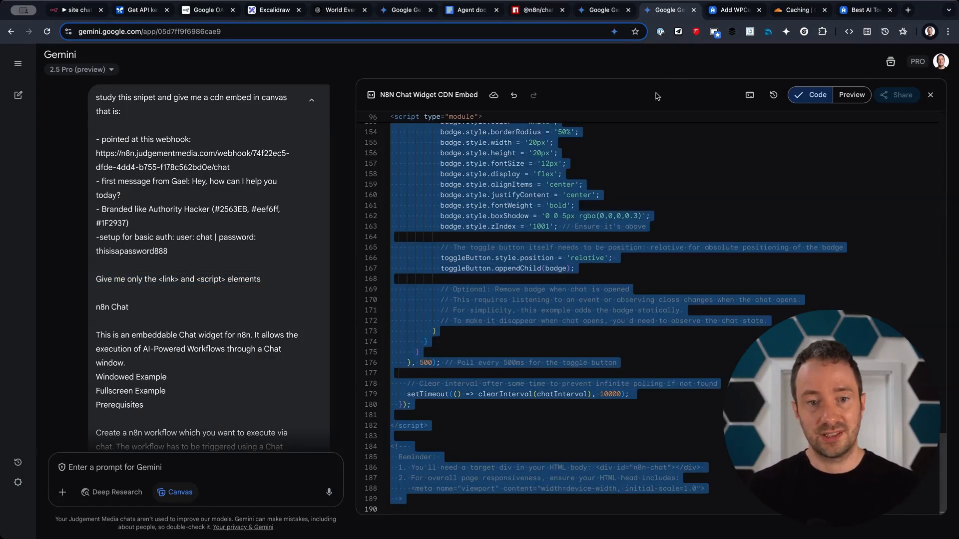
pyautogui.click(727, 11)
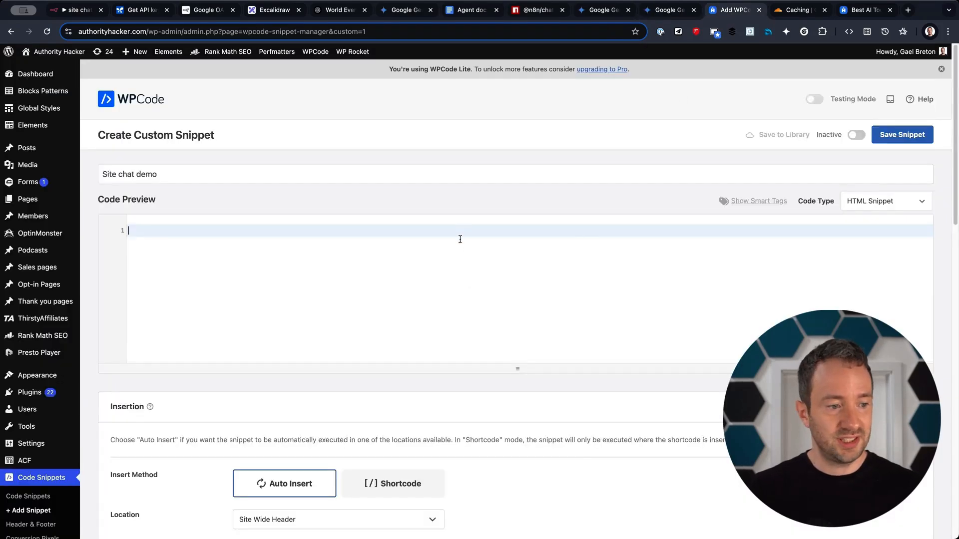
# Paste the chat widget code into the snippet and set its location to Site Wide Footer.
pyautogui.hotkey('ctrl', 'v')
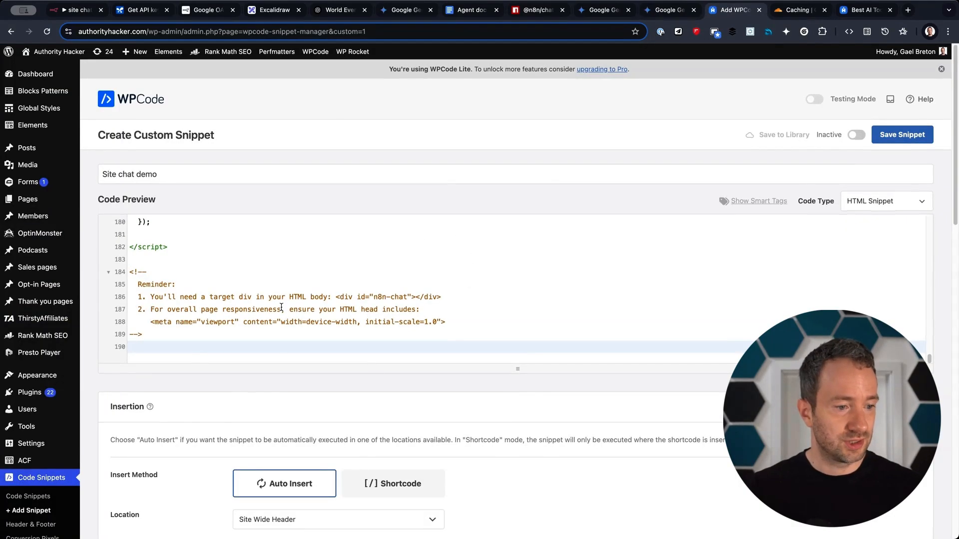
pyautogui.scroll(-5, 286, 341)
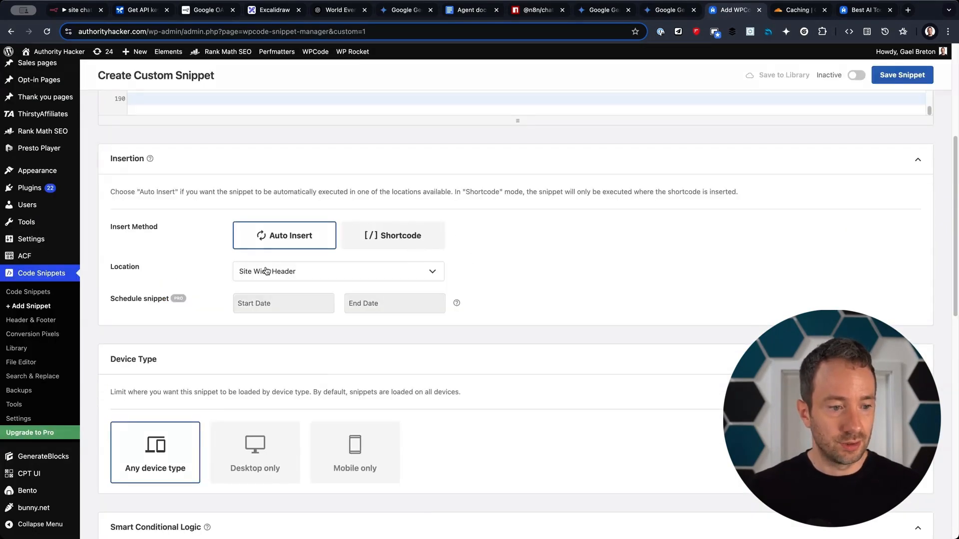
pyautogui.click(293, 270)
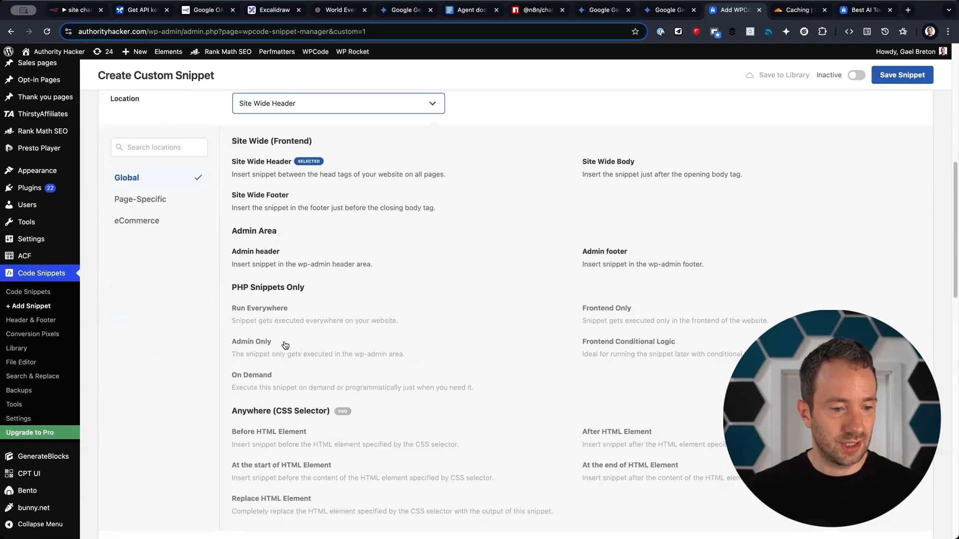
pyautogui.click(307, 208)
# Enable Smart Conditional Logic with a show rule and add a first condition group.
pyautogui.scroll(2, 235, 328)
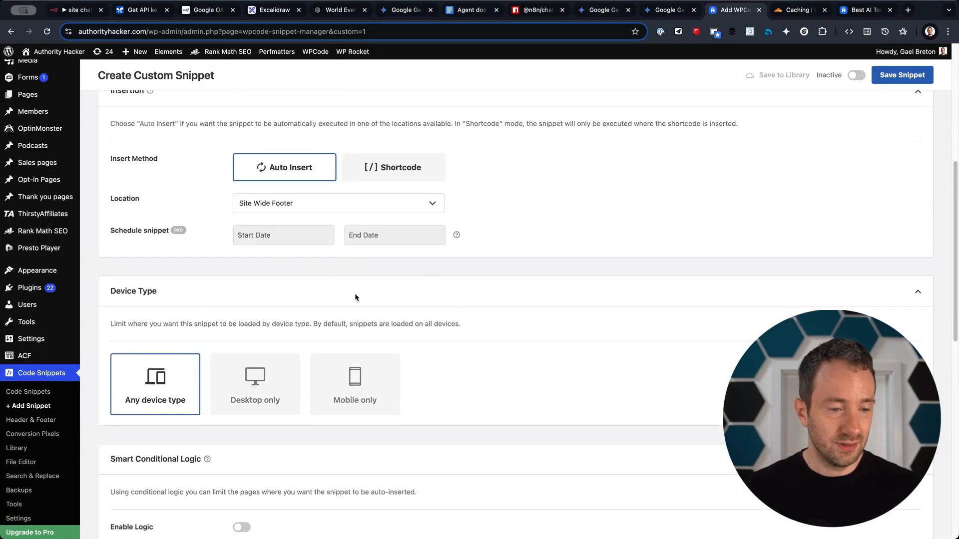
pyautogui.scroll(-5, 456, 314)
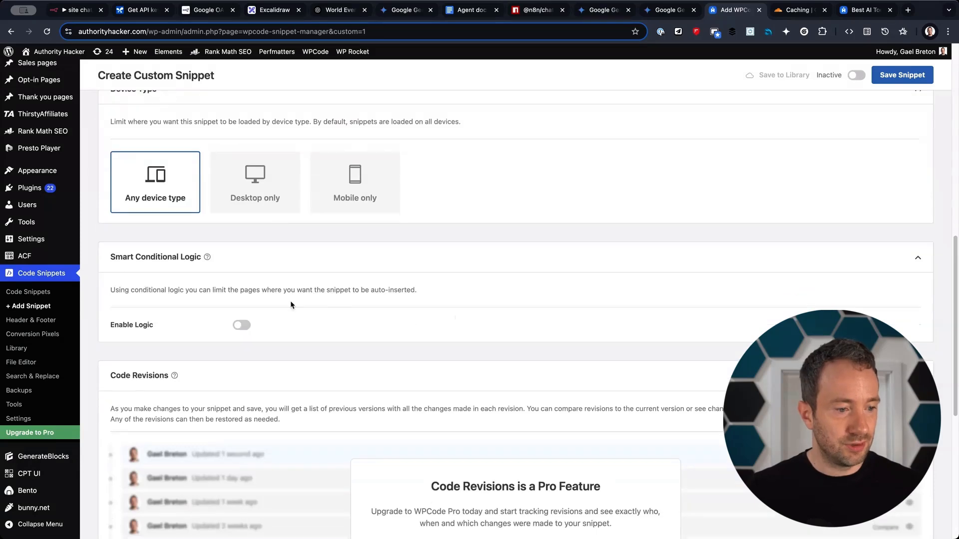
pyautogui.click(241, 325)
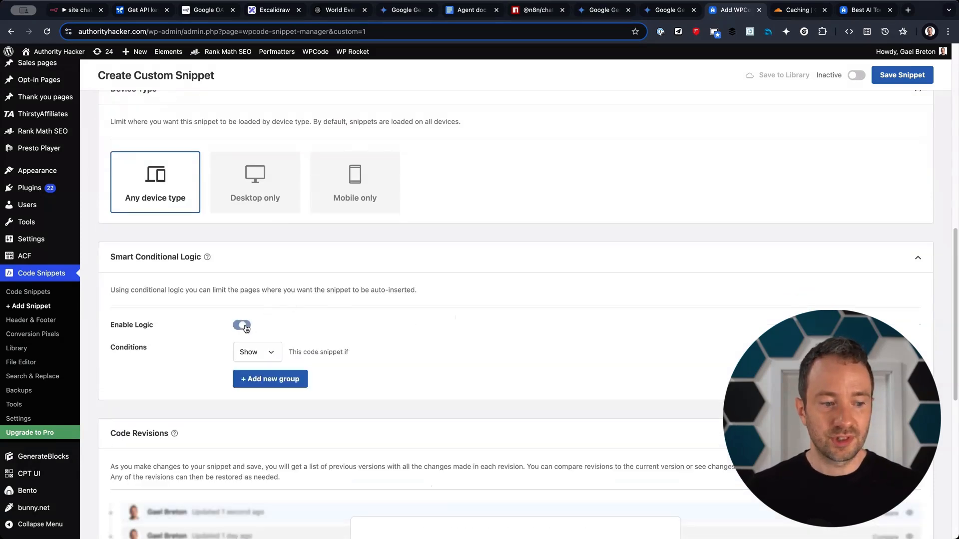
pyautogui.click(263, 352)
pyautogui.click(278, 378)
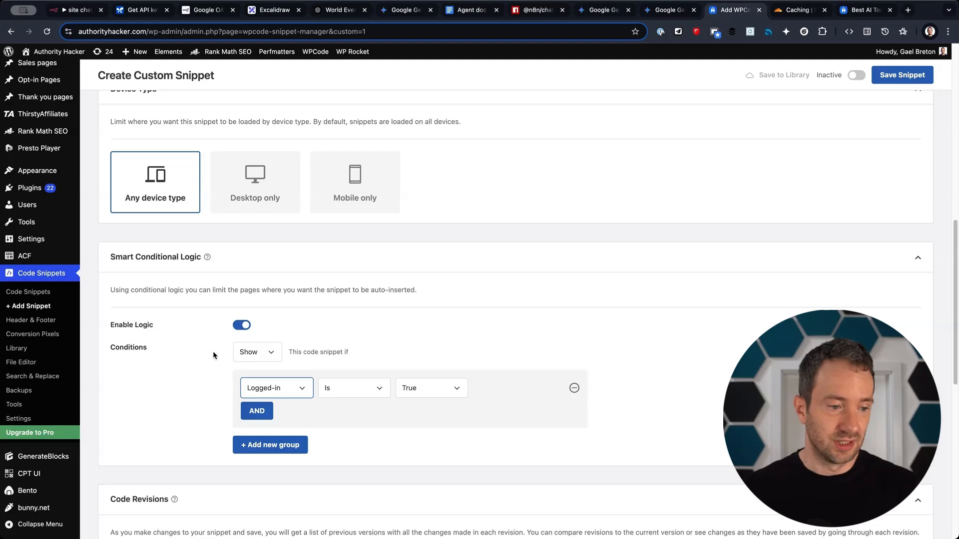
# Set the snippet's condition to Post type is Pages.
pyautogui.click(275, 388)
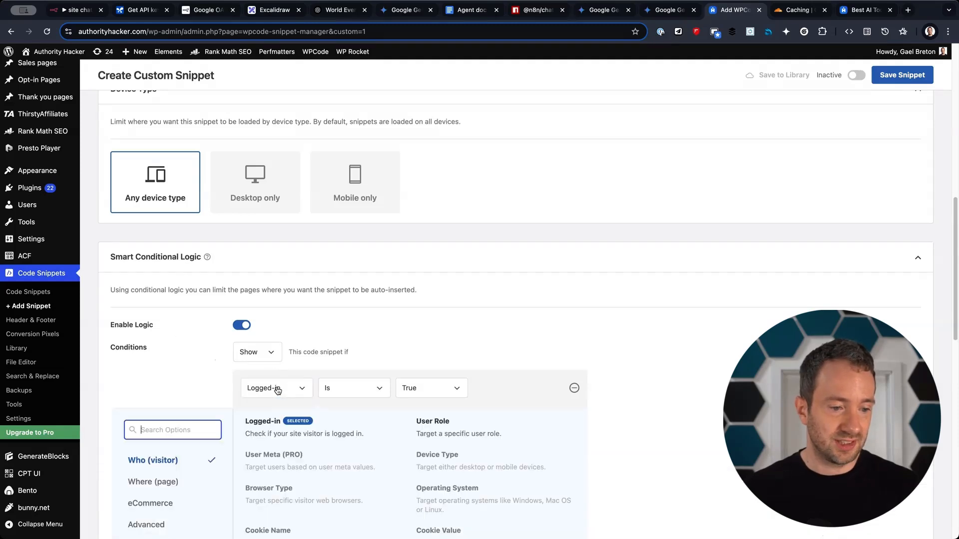
pyautogui.scroll(-3, 155, 439)
pyautogui.click(165, 345)
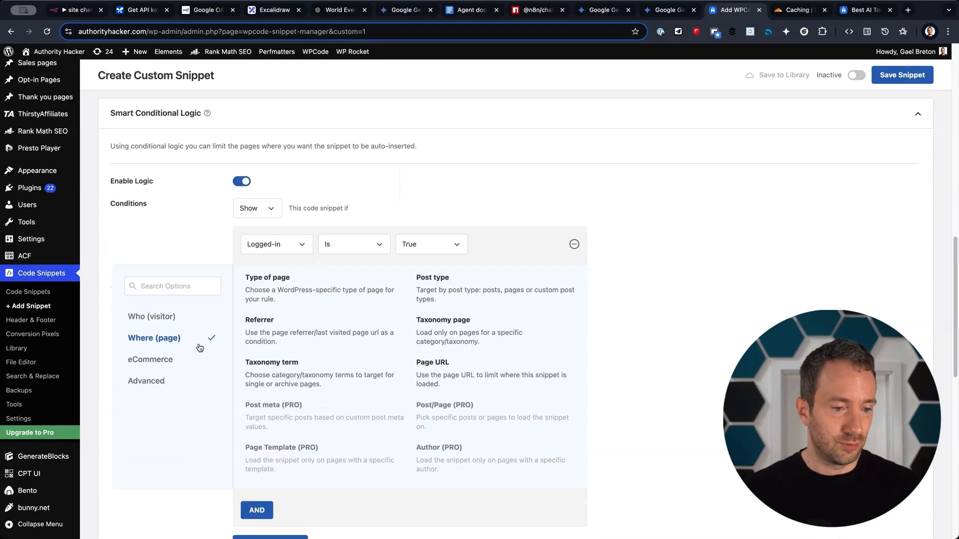
pyautogui.click(313, 296)
pyautogui.click(425, 245)
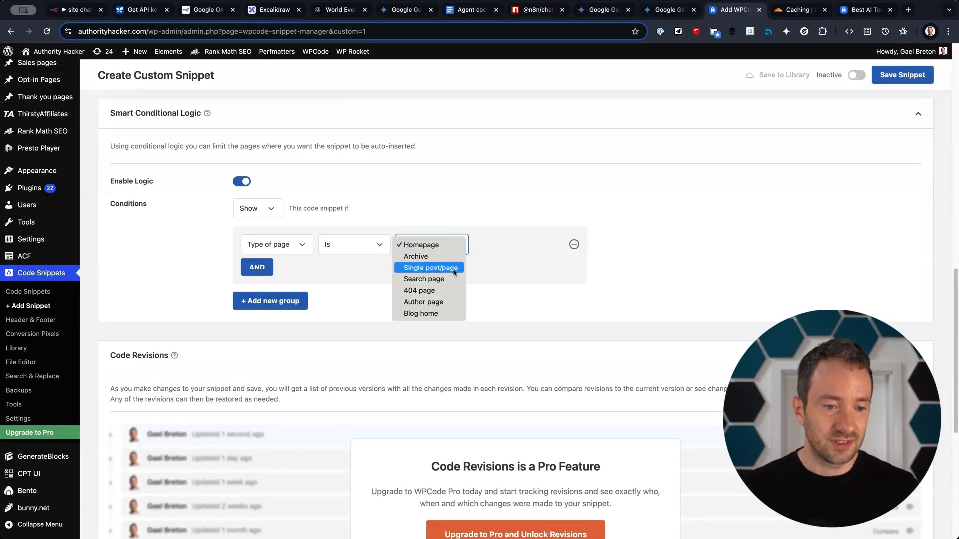
pyautogui.click(495, 289)
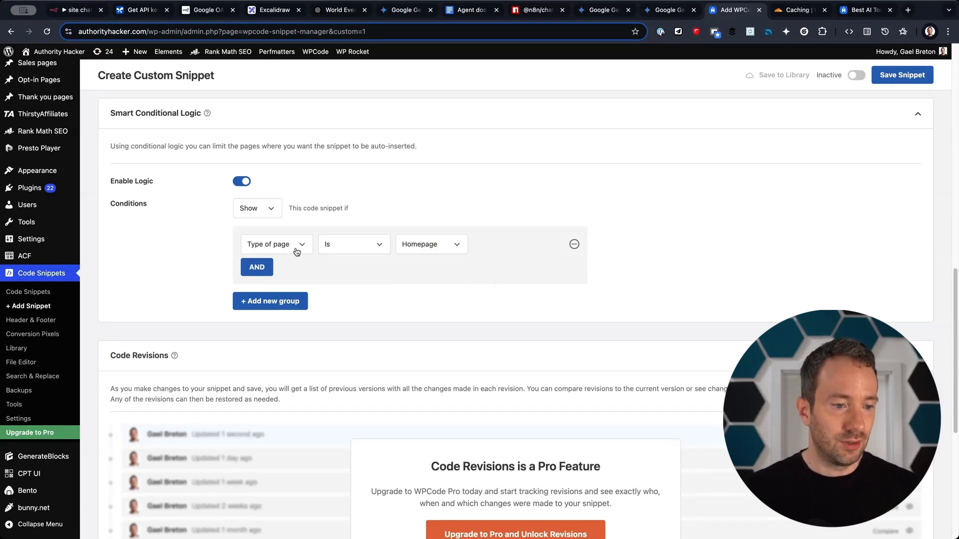
pyautogui.click(298, 250)
pyautogui.click(458, 306)
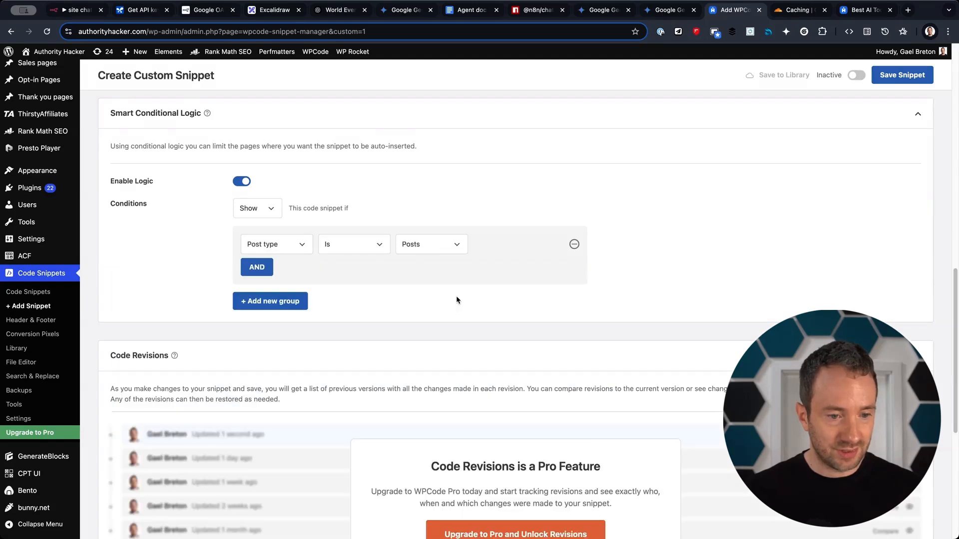
pyautogui.click(424, 250)
pyautogui.click(422, 257)
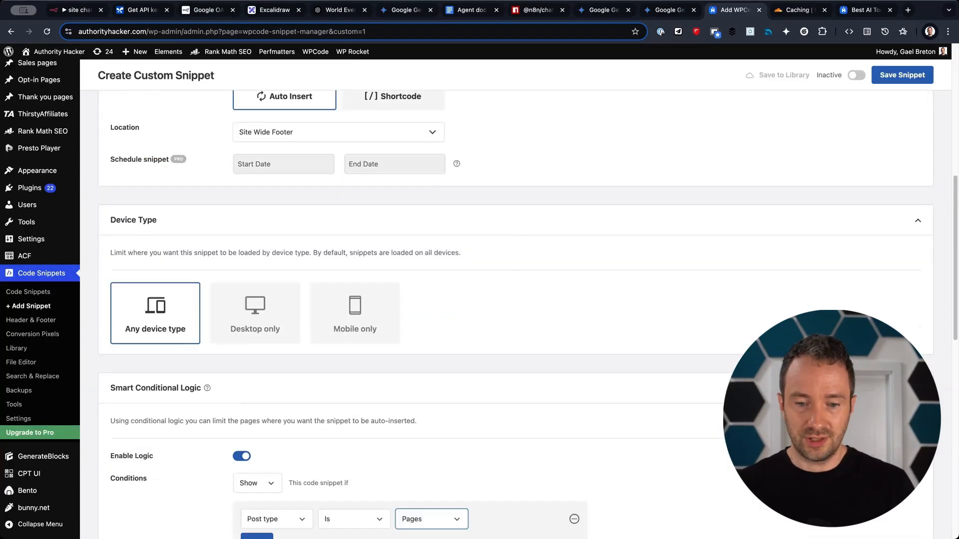
# Set the Site chat demo snippet to Active and save it.
pyautogui.scroll(1, 925, 164)
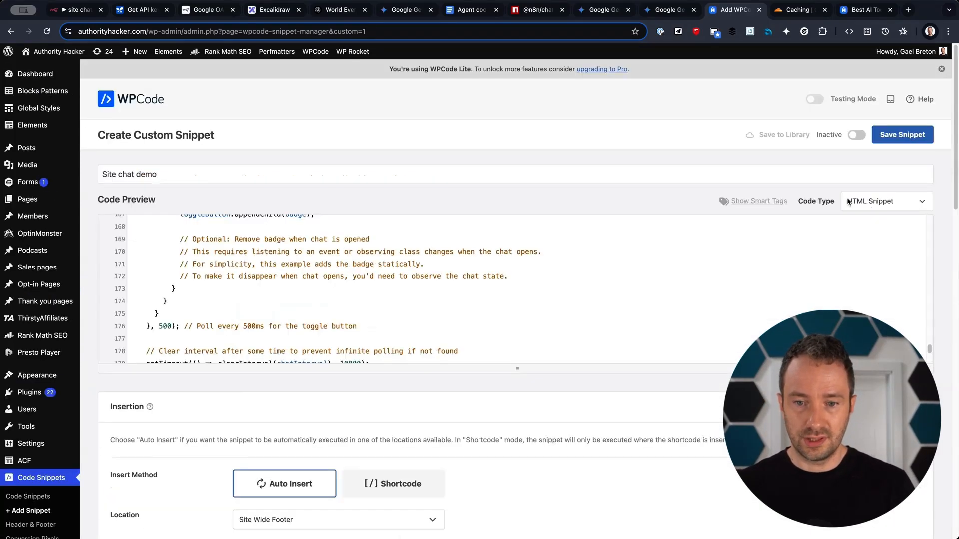
pyautogui.click(855, 136)
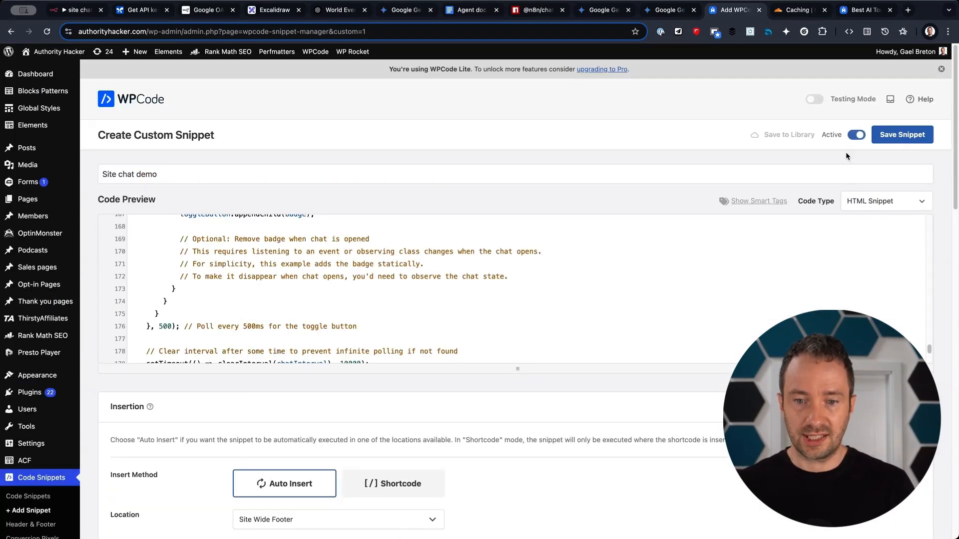
pyautogui.click(893, 138)
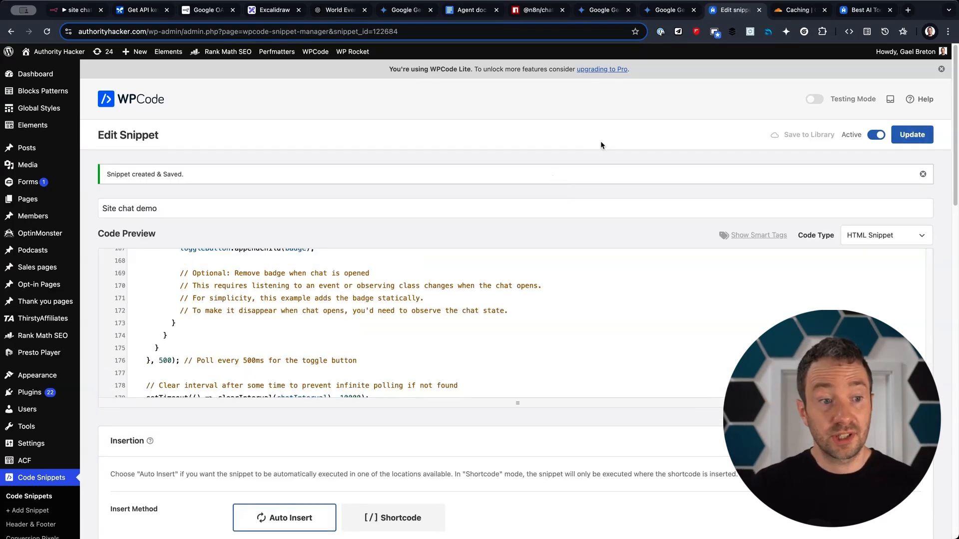
# Clear the site's page cache from the WP Rocket admin-bar menu.
pyautogui.moveTo(365, 59)
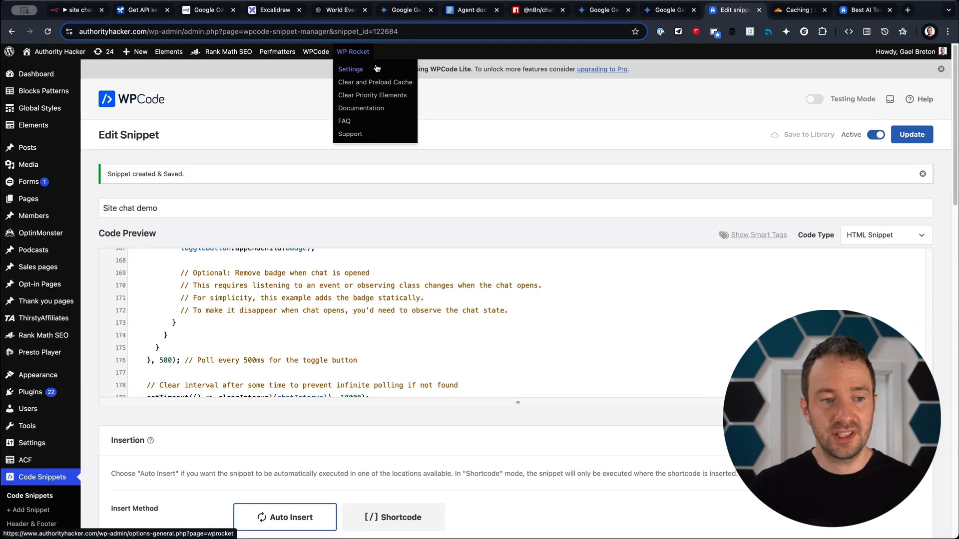
pyautogui.click(364, 95)
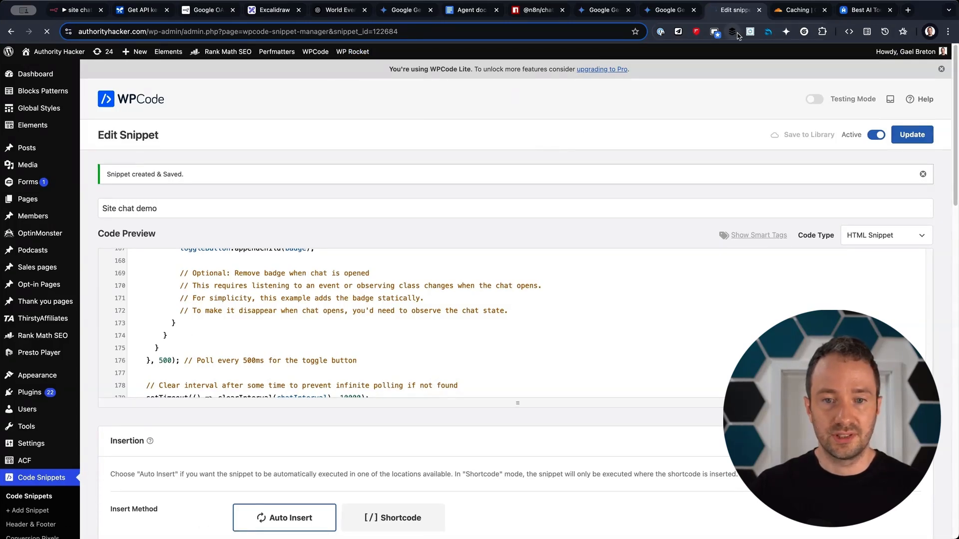
pyautogui.click(797, 10)
# Purge everything from the Cloudflare cache for authorityhacker.com.
pyautogui.click(722, 258)
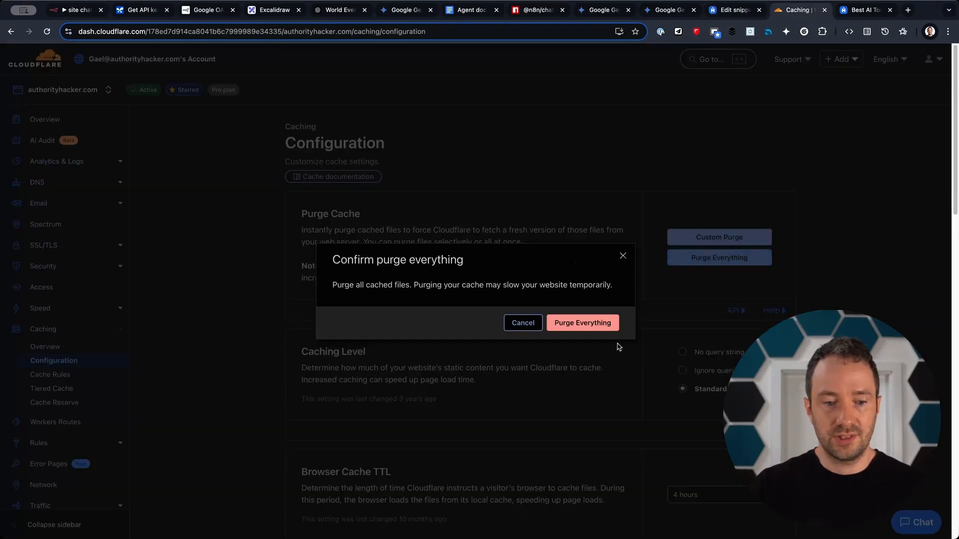
pyautogui.click(598, 325)
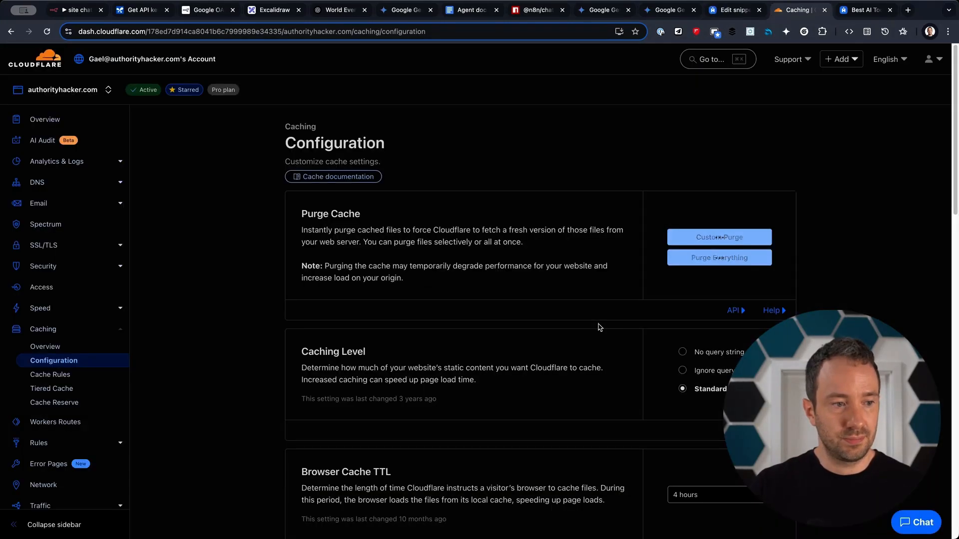
pyautogui.click(733, 9)
# Visit the live site's homepage and open the chat widget.
pyautogui.moveTo(59, 51)
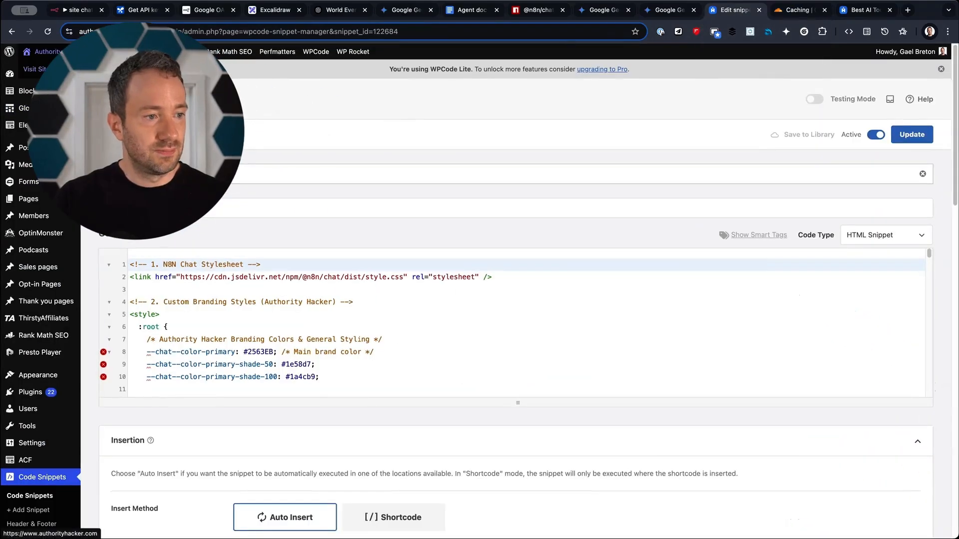
pyautogui.keyDown('super'); pyautogui.click(42, 72); pyautogui.keyUp('super')
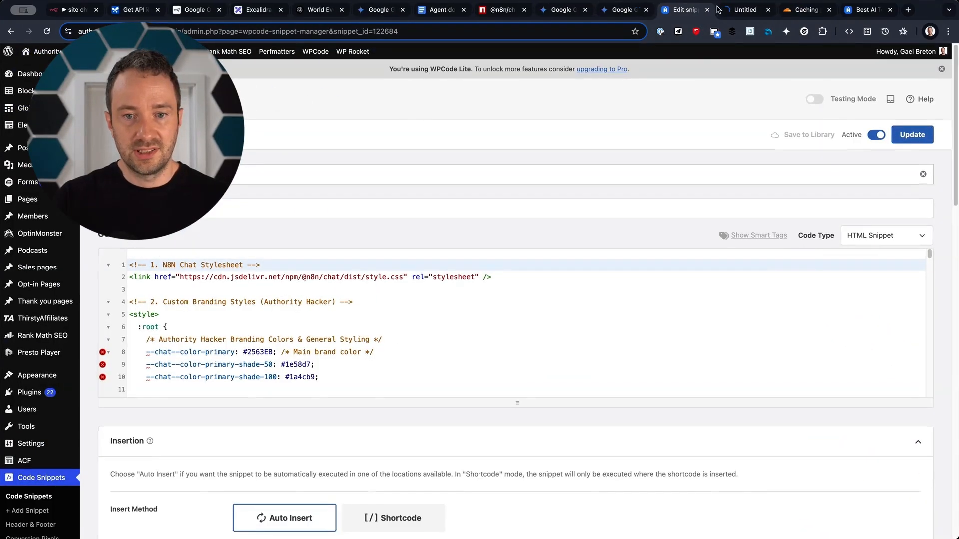
pyautogui.click(744, 10)
pyautogui.click(923, 521)
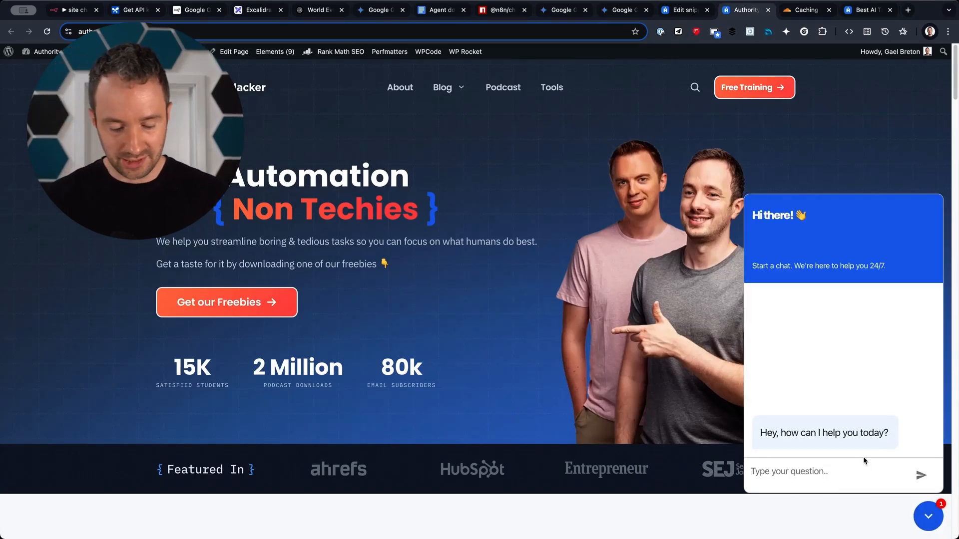
# Send 'hi' in the live site's chat widget and get the agent's welcome reply.
pyautogui.write('hi')
pyautogui.press('Return')
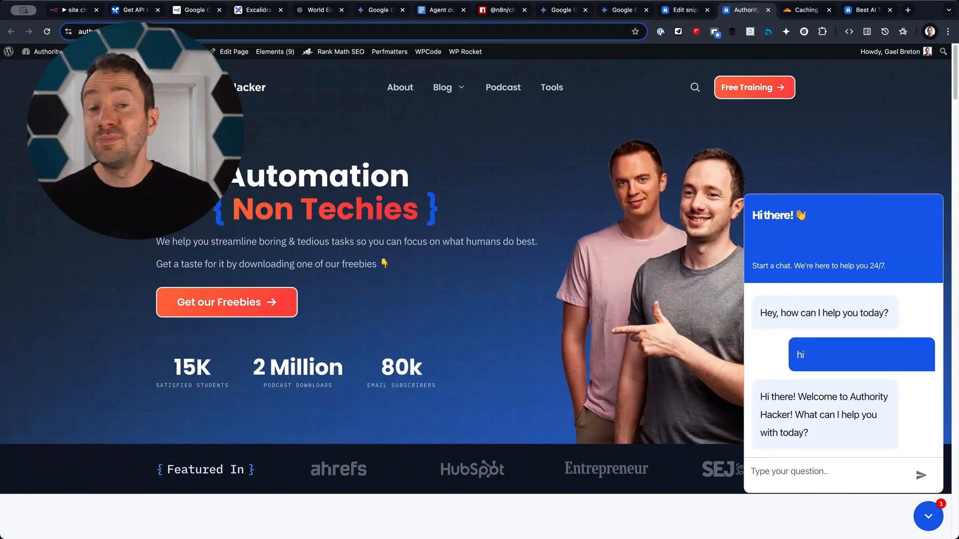
pyautogui.click(67, 10)
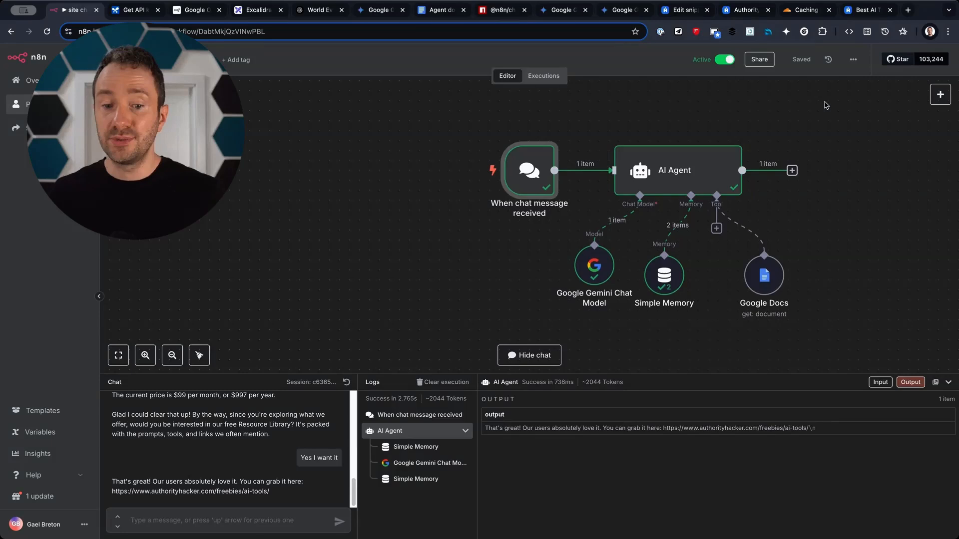
# Attach a Notion Tool set to create a page to the AI Agent, beside Google Docs.
pyautogui.moveTo(775, 279); pyautogui.dragTo(794, 289)
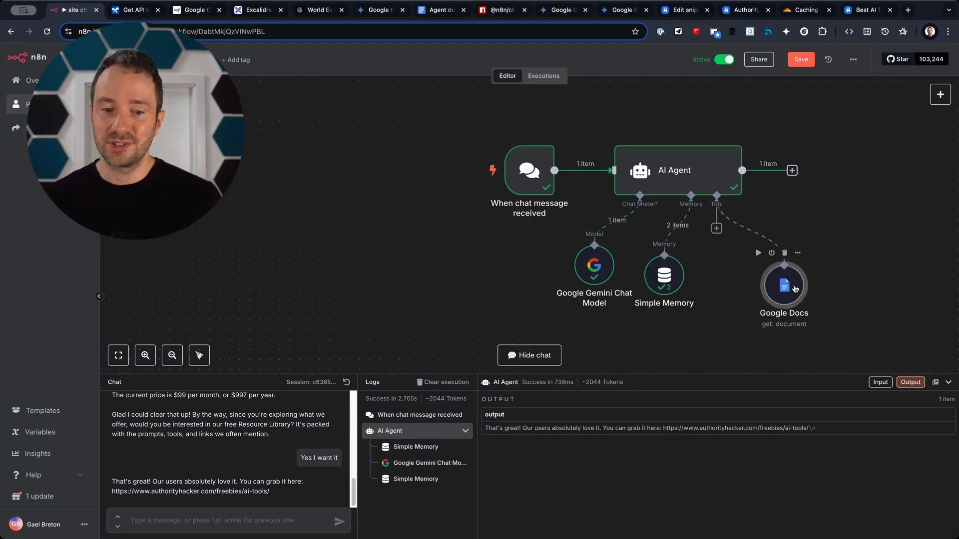
pyautogui.hotkey('ctrl', 's')
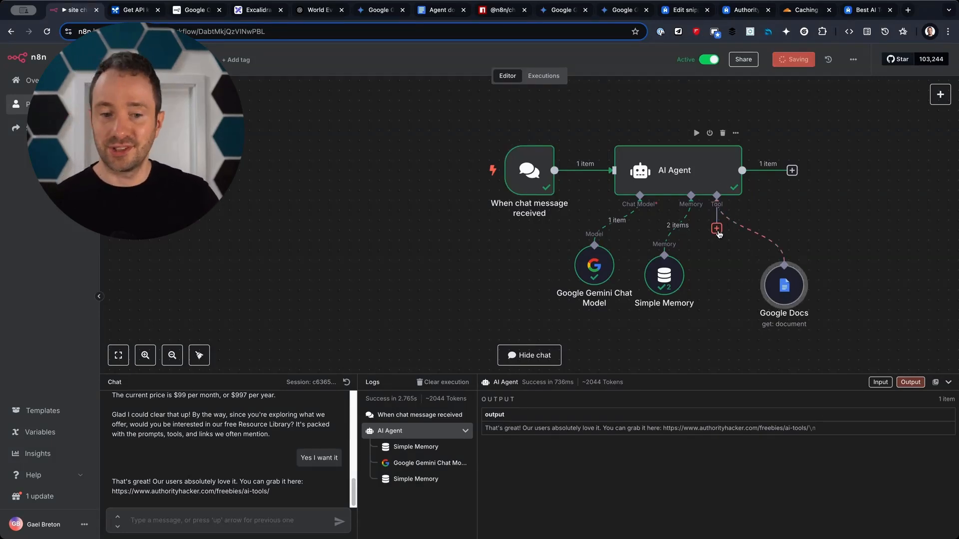
pyautogui.click(716, 229)
pyautogui.scroll(-10, 864, 366)
pyautogui.scroll(-20, 864, 366)
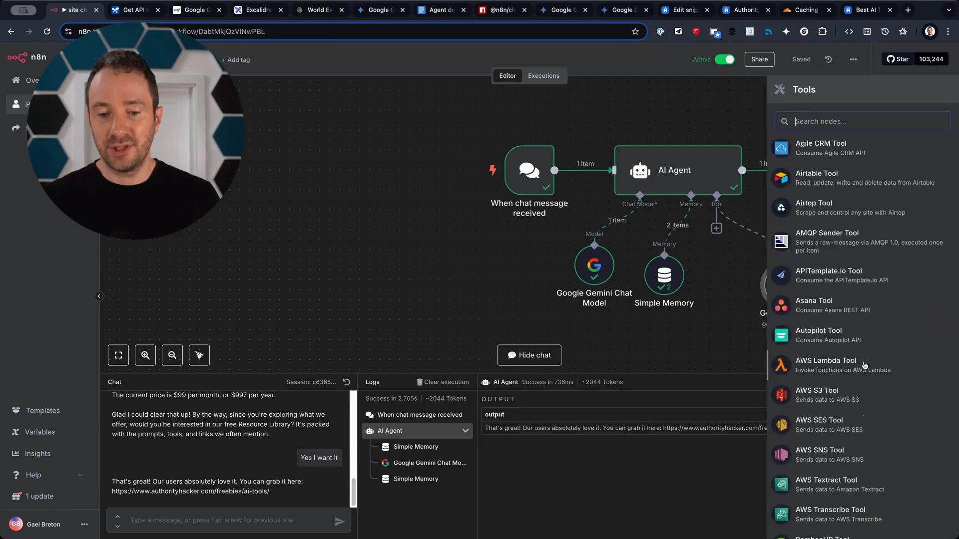
pyautogui.scroll(-5, 865, 366)
pyautogui.scroll(20, 865, 366)
pyautogui.click(873, 120)
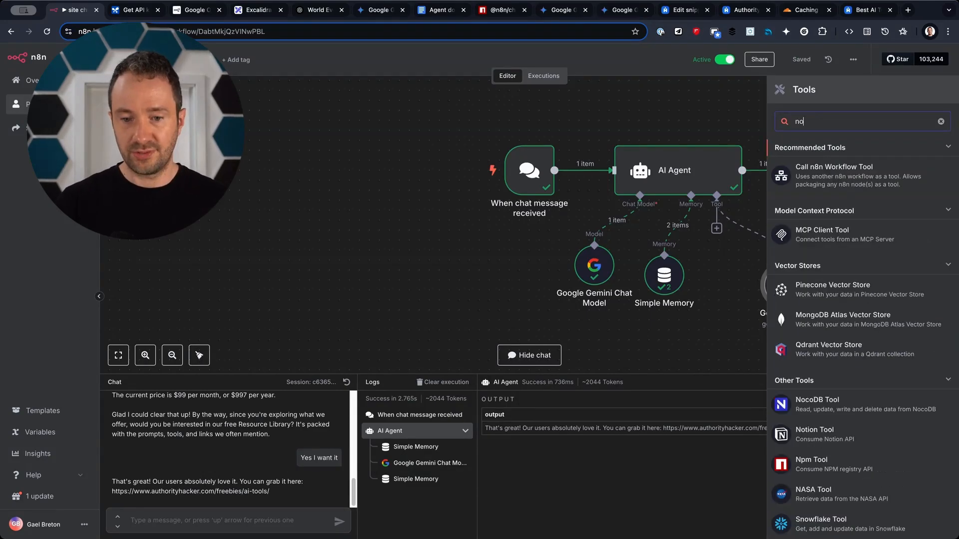
pyautogui.write('noti')
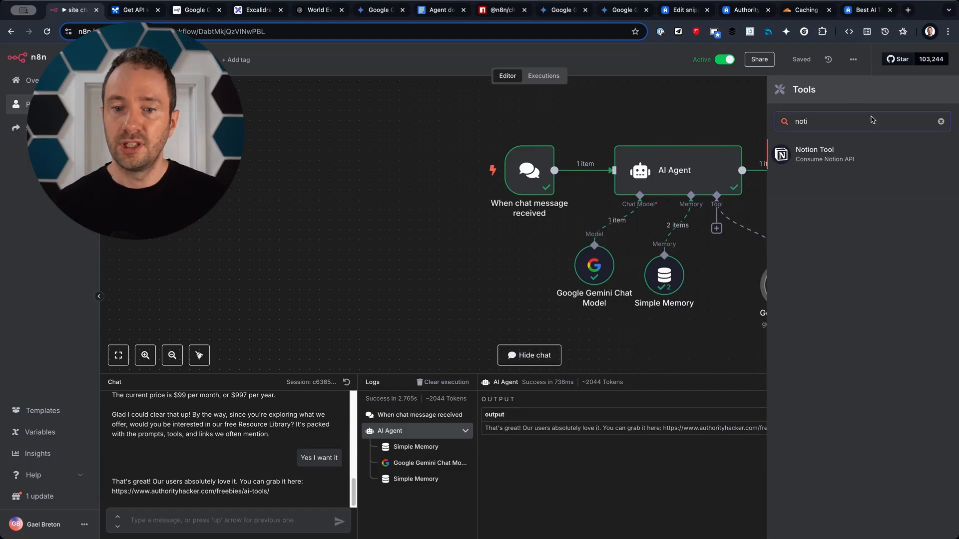
pyautogui.click(859, 151)
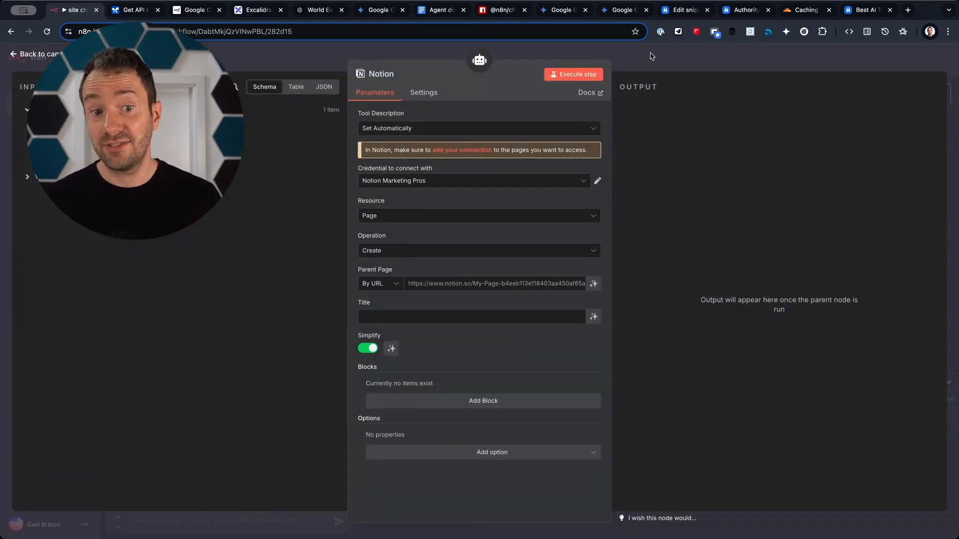
pyautogui.click(694, 69)
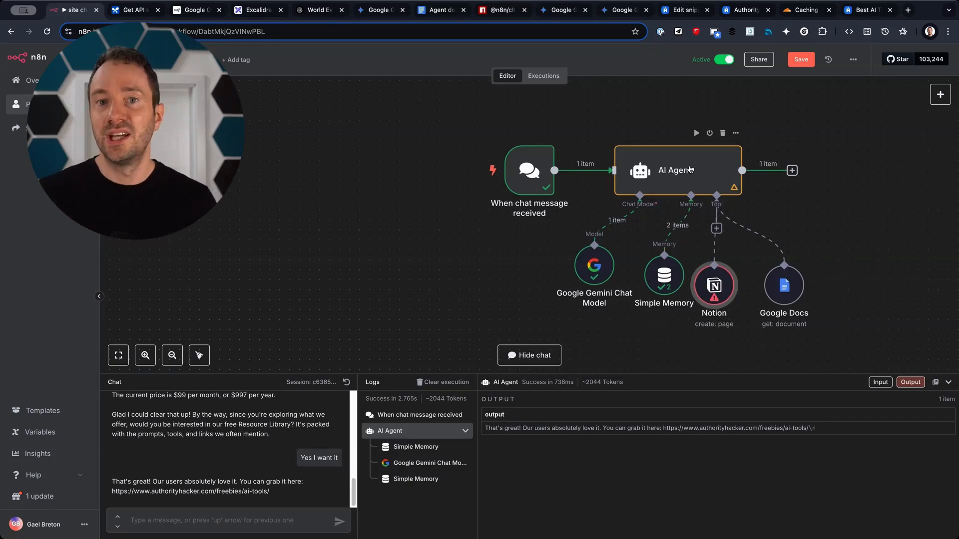
# Add a second AI Agent node from the AI category, align it with the first, and save.
pyautogui.hotkey('ctrl', 's')
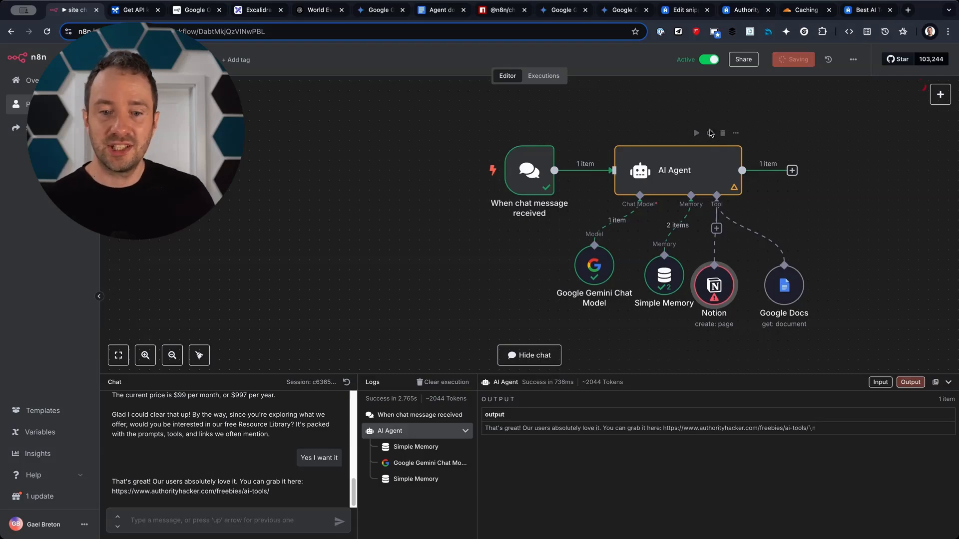
pyautogui.click(791, 171)
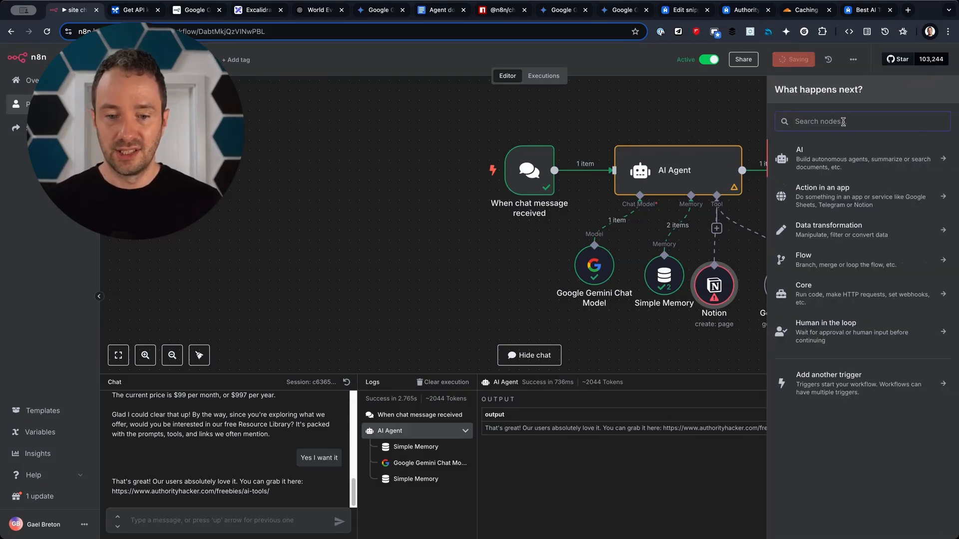
pyautogui.click(860, 160)
pyautogui.click(847, 226)
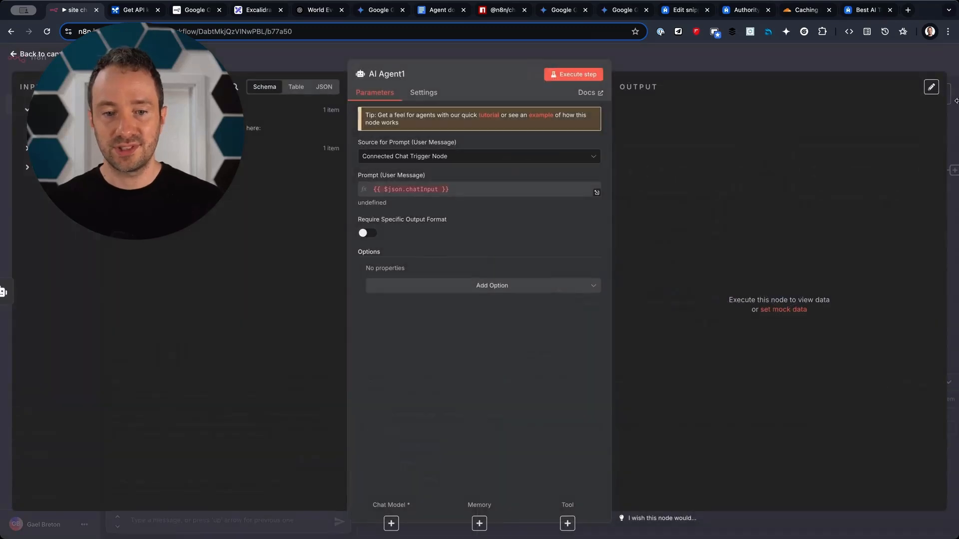
pyautogui.press('Escape')
pyautogui.moveTo(924, 143); pyautogui.dragTo(908, 156)
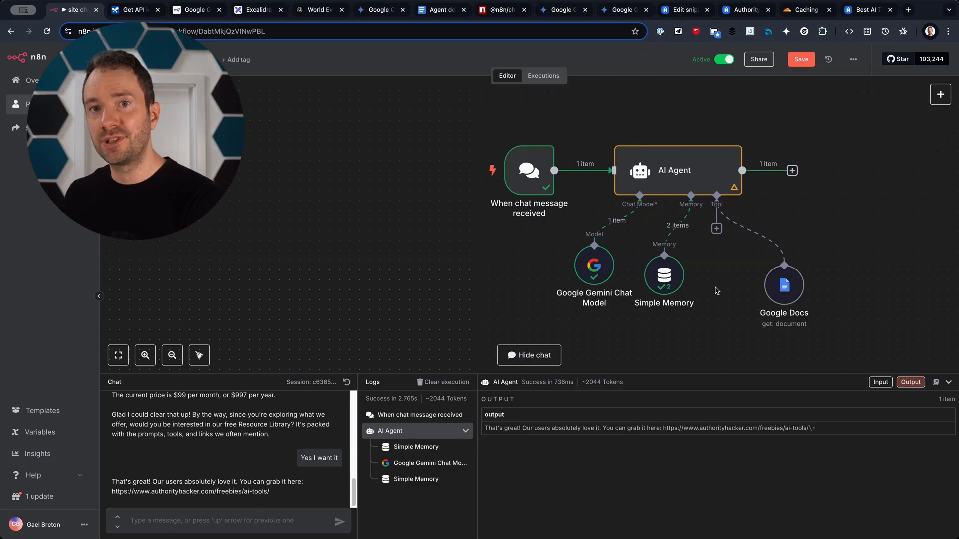
pyautogui.hotkey('ctrl', 's')
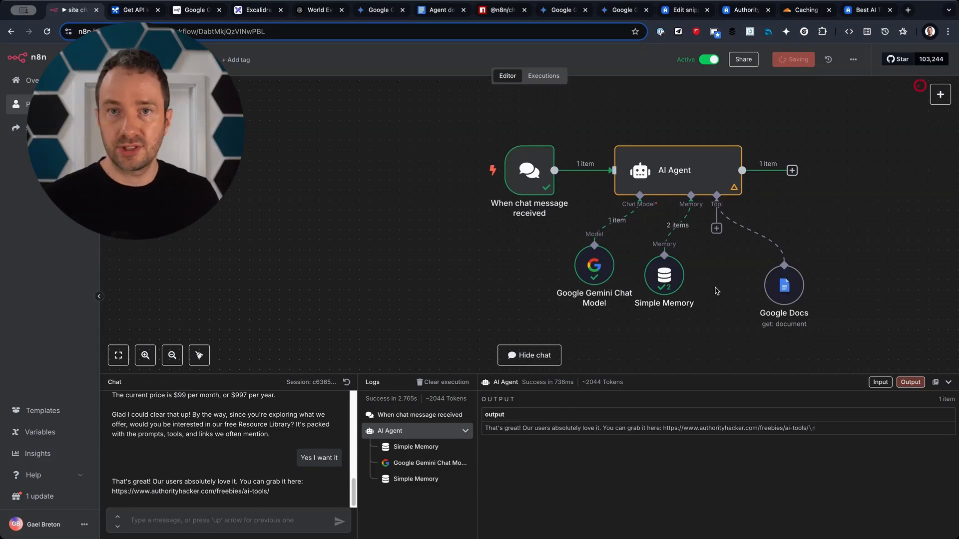